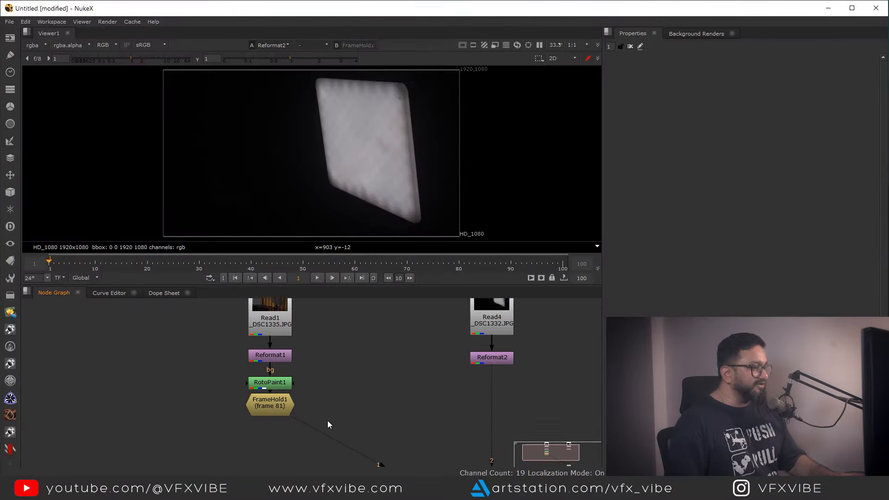
Compare the FrameHold1 background plate with the Reformat2 light-panel plate in the viewer.
middle_click_drag(327, 420, 342, 407)
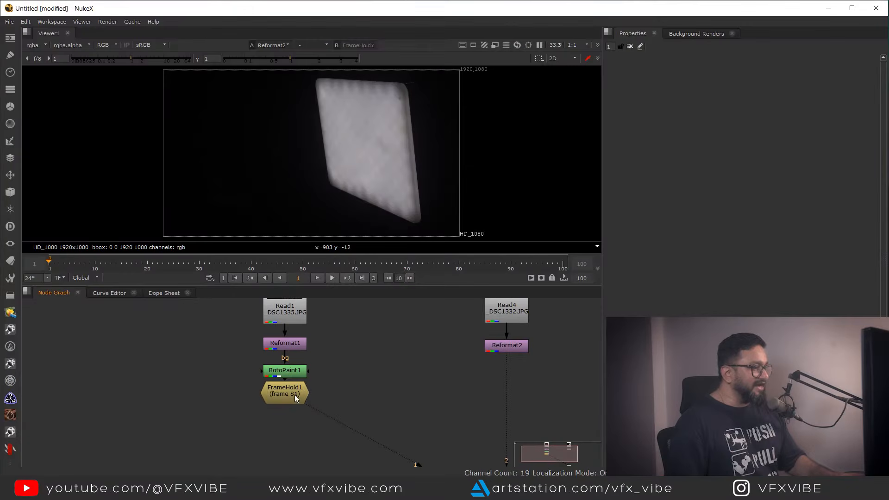
key("1")
middle_click_drag(400, 386, 302, 423)
middle_click_drag(350, 180, 373, 191)
key("f")
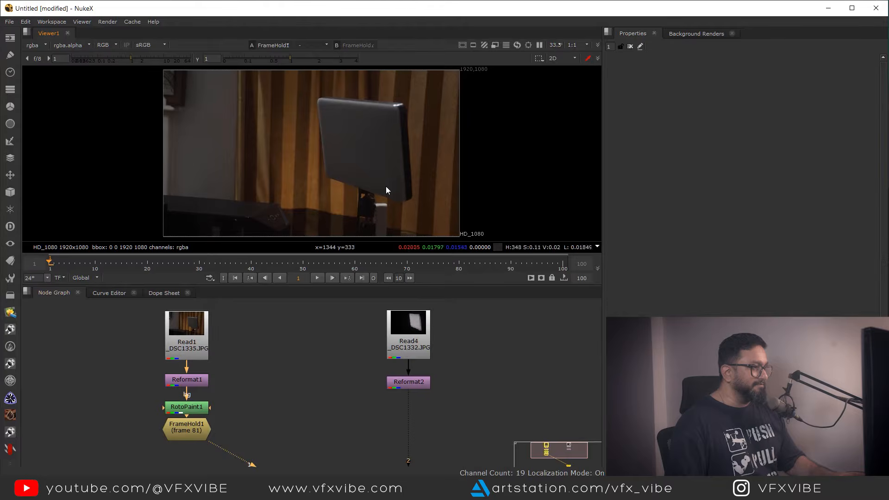
left_click(408, 382)
key("1")
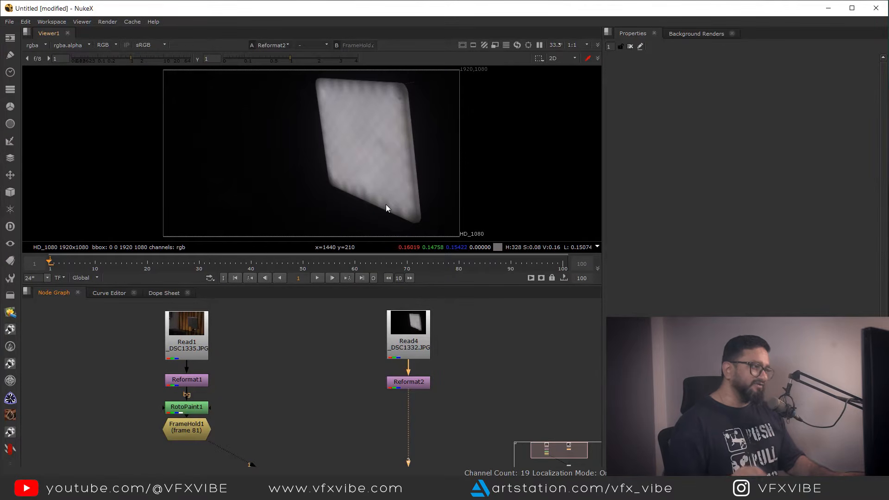
left_click(204, 429)
key("1")
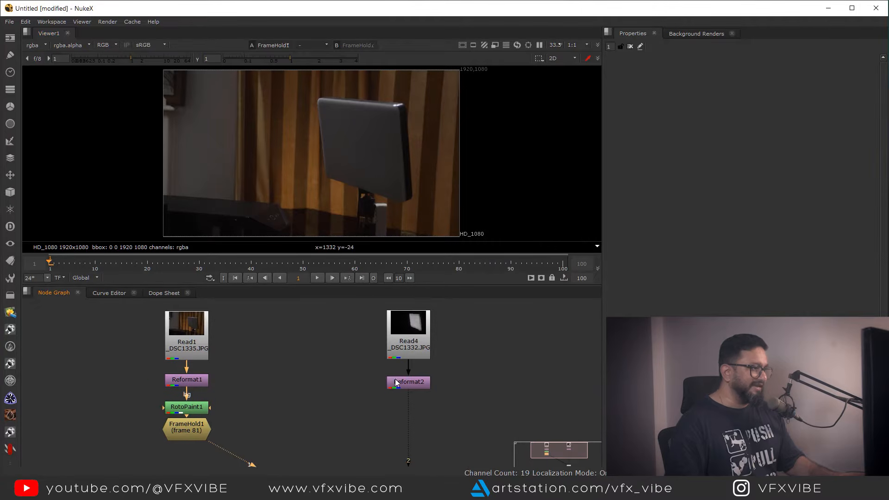
Examine the panel area in the lit Reformat2 plate and in the unlit FrameHold1 plate.
middle_click_drag(403, 402, 387, 390)
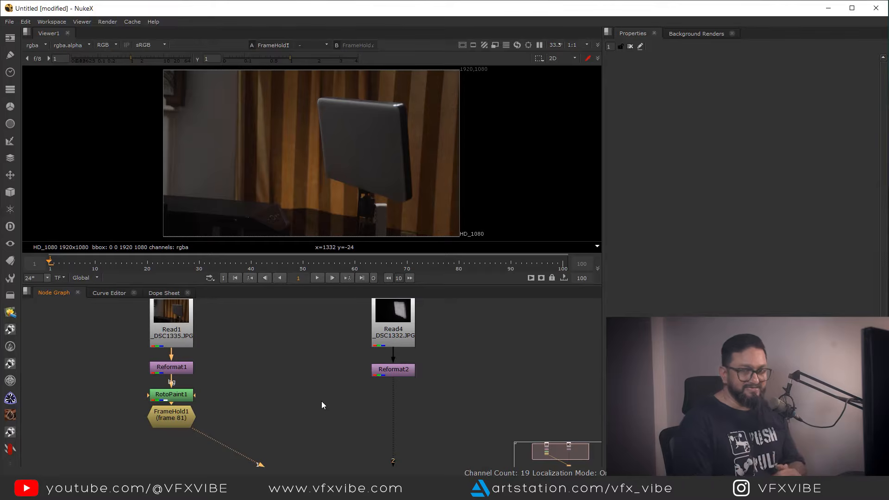
key("2")
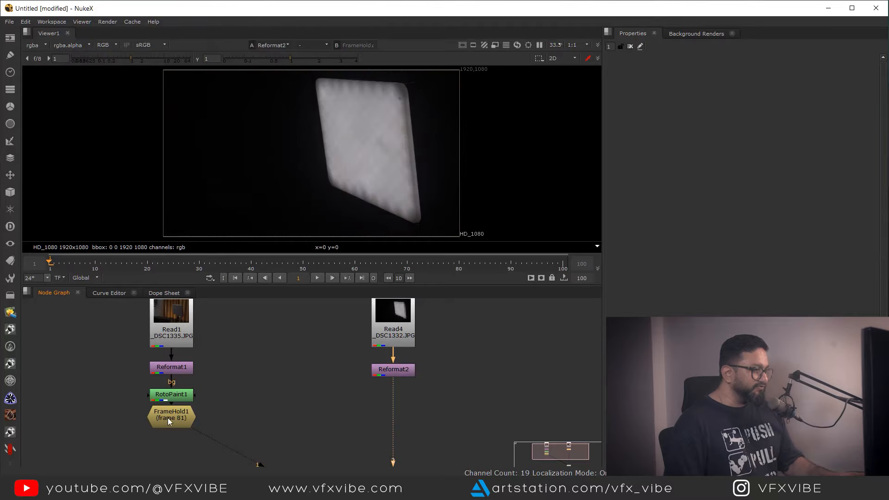
key("1")
middle_click_drag(335, 204, 343, 201)
left_click(392, 370)
key("1")
middle_click_drag(388, 172, 383, 194)
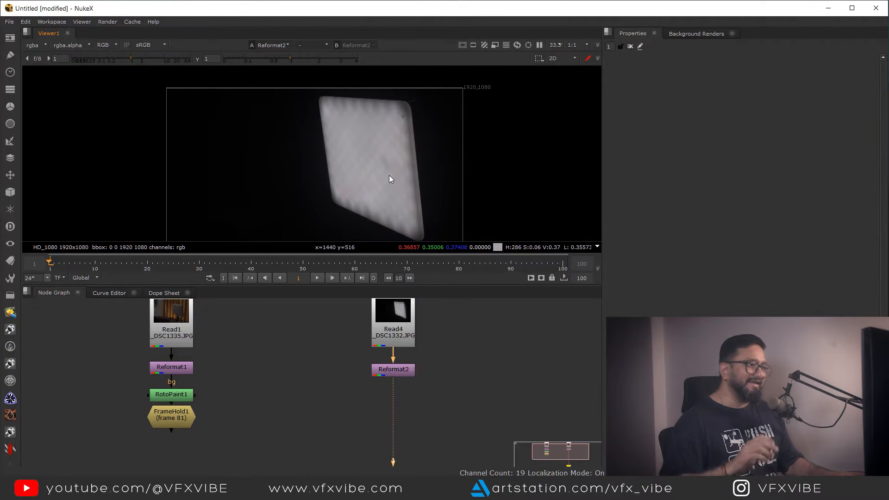
middle_click_drag(358, 164, 387, 165)
left_click_drag(314, 79, 477, 240)
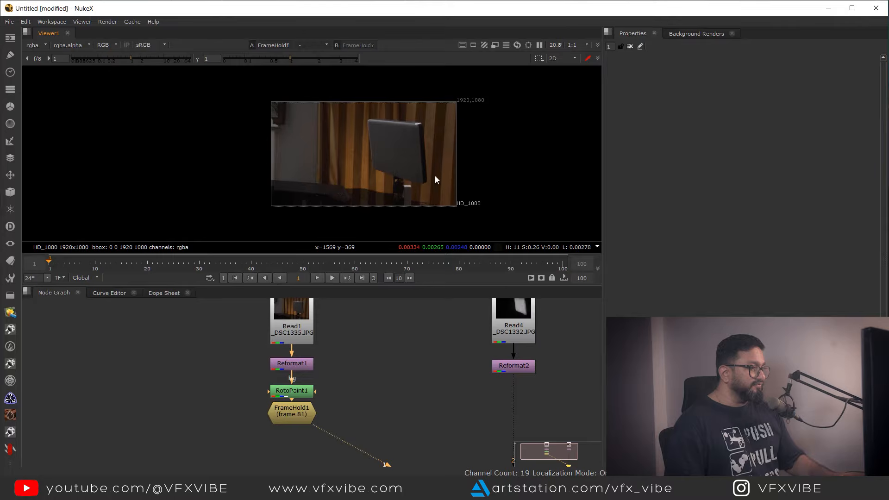
middle_click_drag(381, 169, 416, 140)
left_click_drag(506, 83, 263, 238)
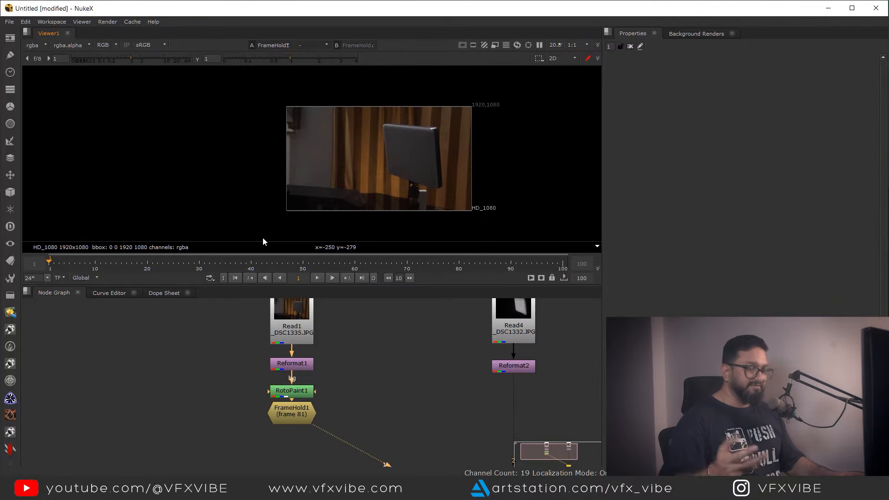
Add a Grade node below FrameHold1, view it, and darken the plate with a gain of 0.16.
scroll(319, 439, "up", 3)
key("g")
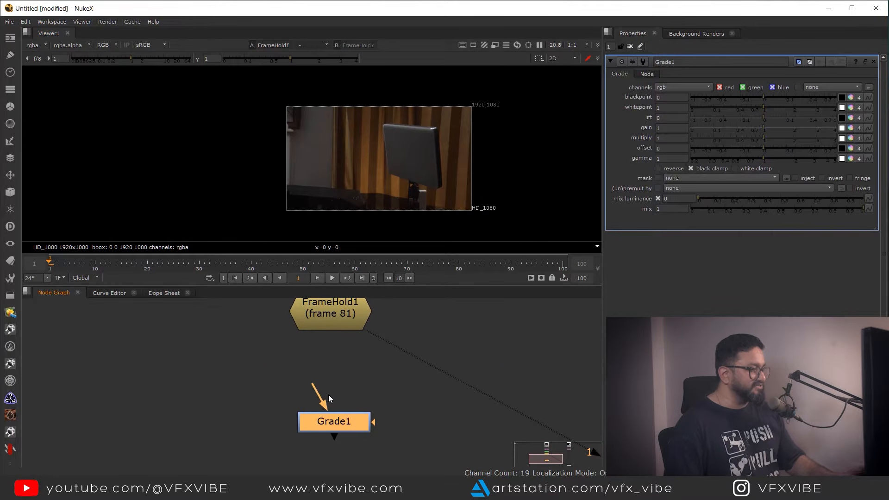
left_click_drag(334, 421, 330, 438)
key("1")
left_click_drag(761, 127, 721, 134)
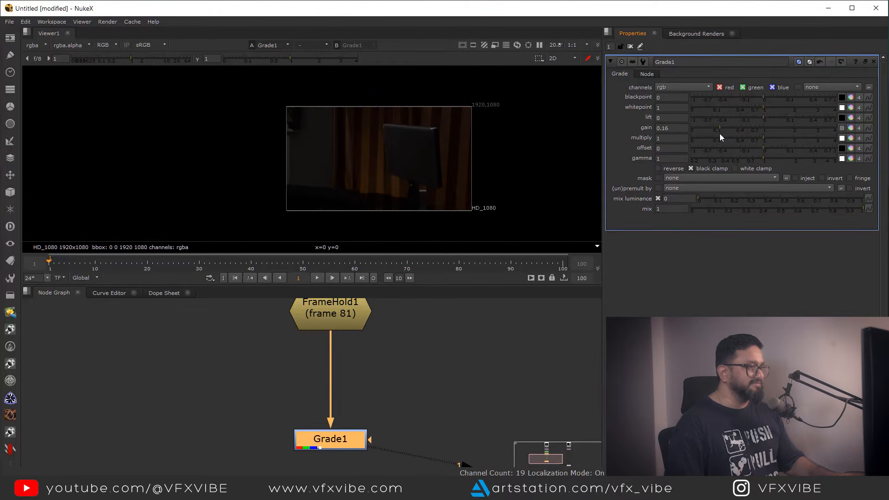
scroll(378, 173, "up", 2)
key("space")
scroll(421, 257, "up", 5)
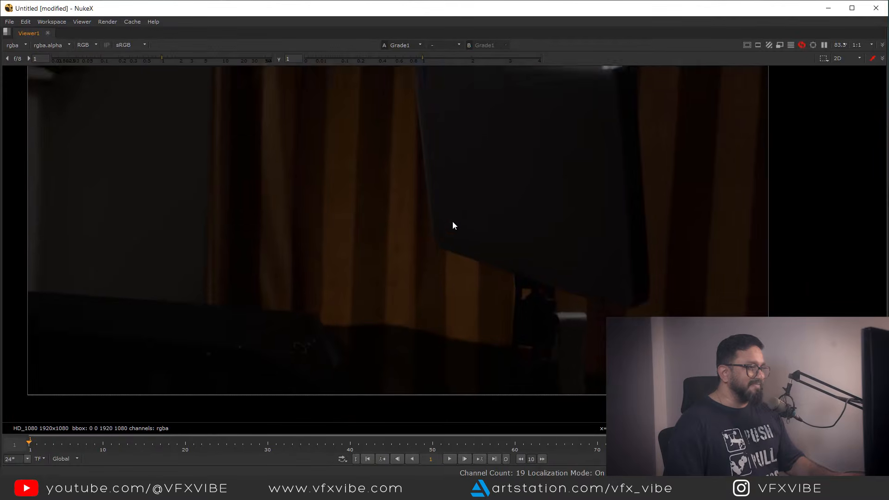
middle_click_drag(453, 223, 458, 214)
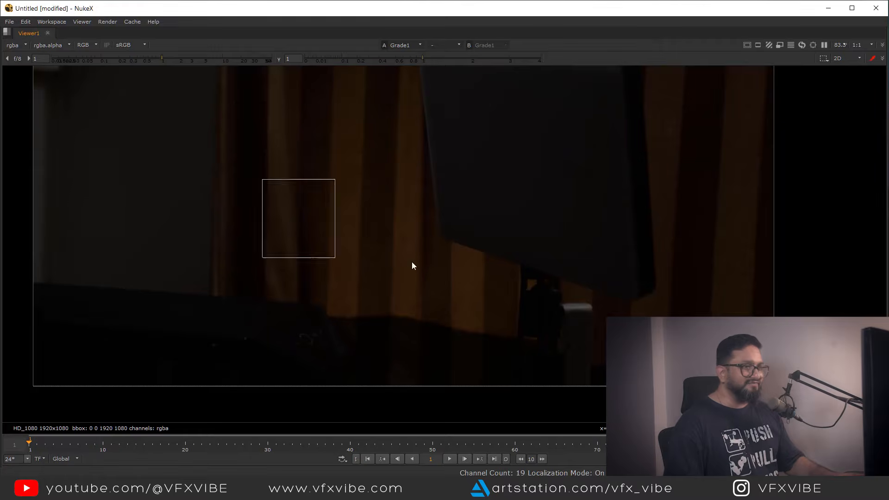
middle_click_drag(690, 151, 630, 208)
key("minus")
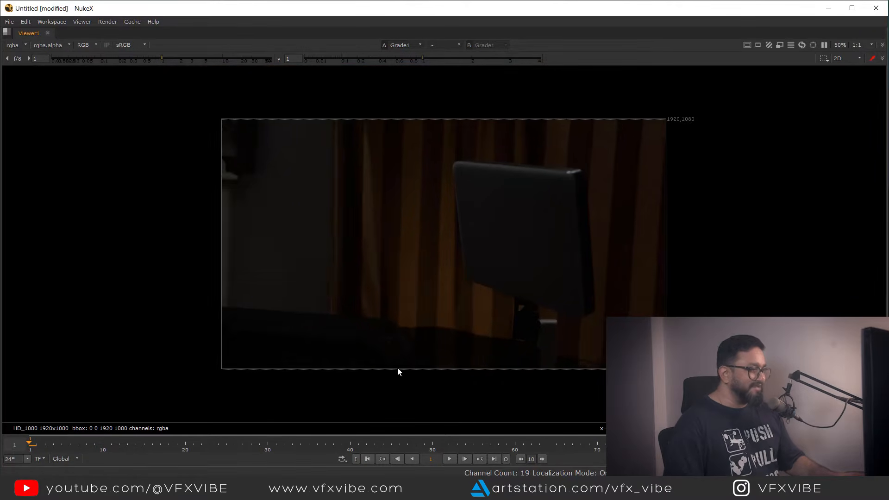
Add a second Grade node below Grade1 and tint its gamma blue with red 0.878, green 0.943 and blue 1.
key("space")
key("g")
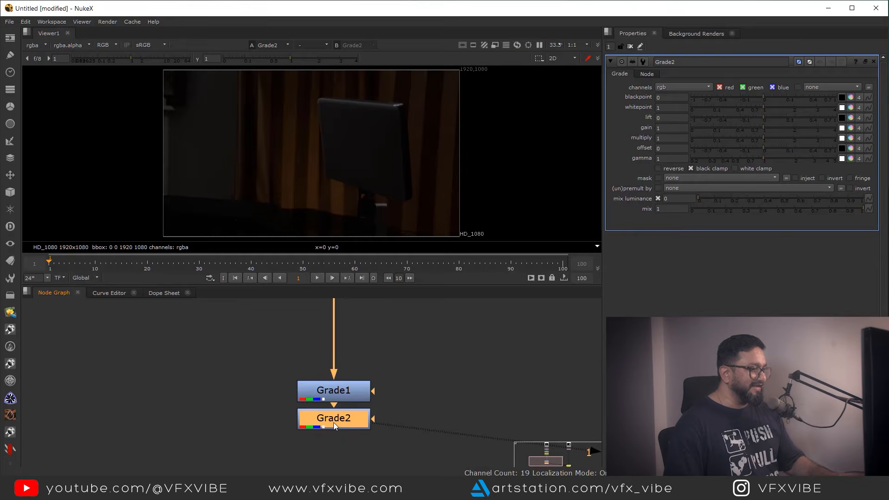
left_click_drag(333, 422, 333, 438)
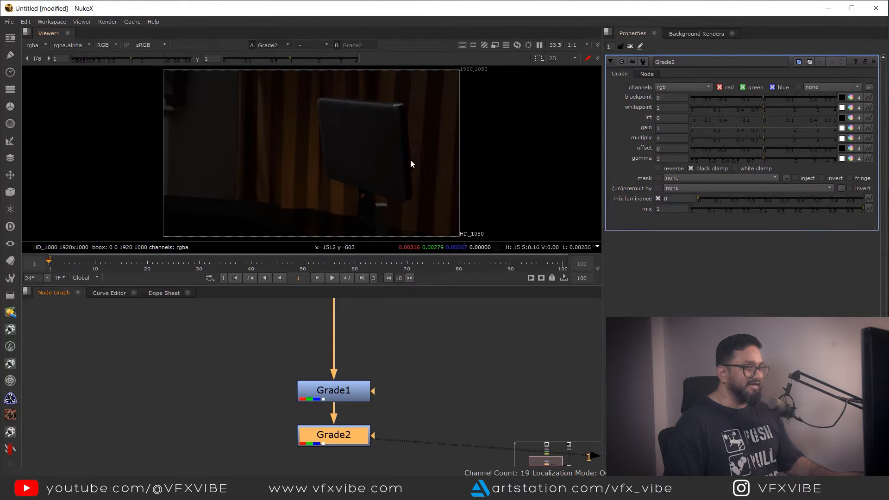
middle_click_drag(410, 159, 451, 204)
left_click(851, 160)
middle_click_drag(336, 217, 386, 186)
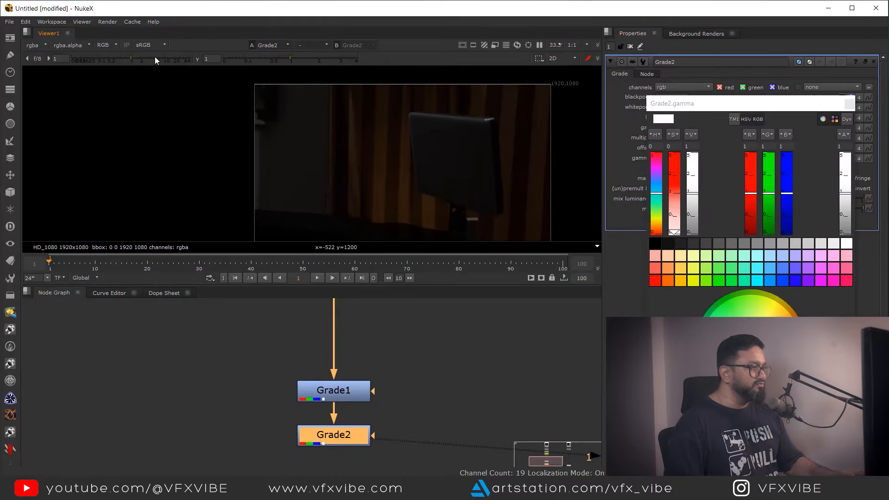
left_click(156, 58)
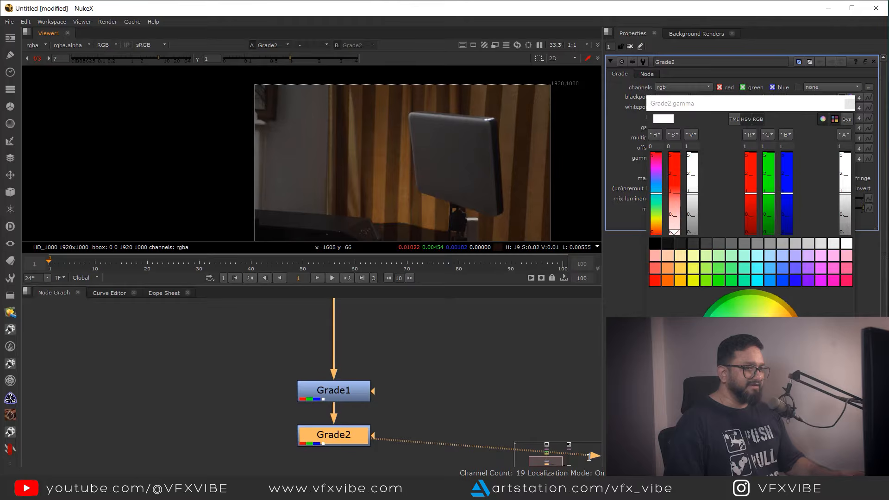
left_click_drag(750, 346, 744, 349)
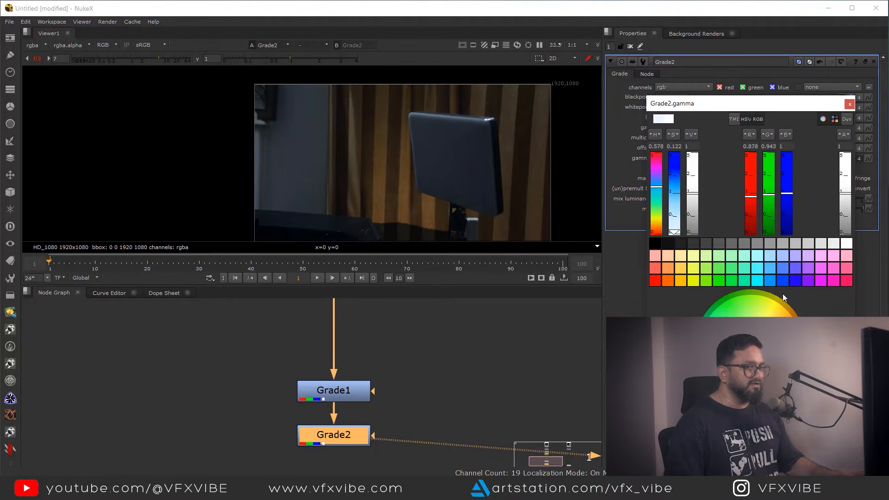
left_click(849, 104)
left_click(138, 60, "ctrl")
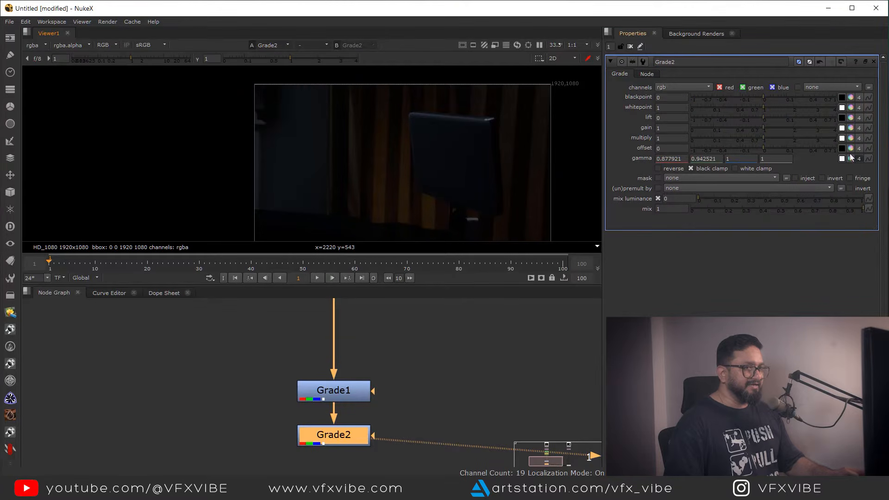
Tint Grade2's gain blue with red 0.671, green 0.889 and blue 1.
left_click(849, 130)
left_click_drag(751, 345, 736, 351)
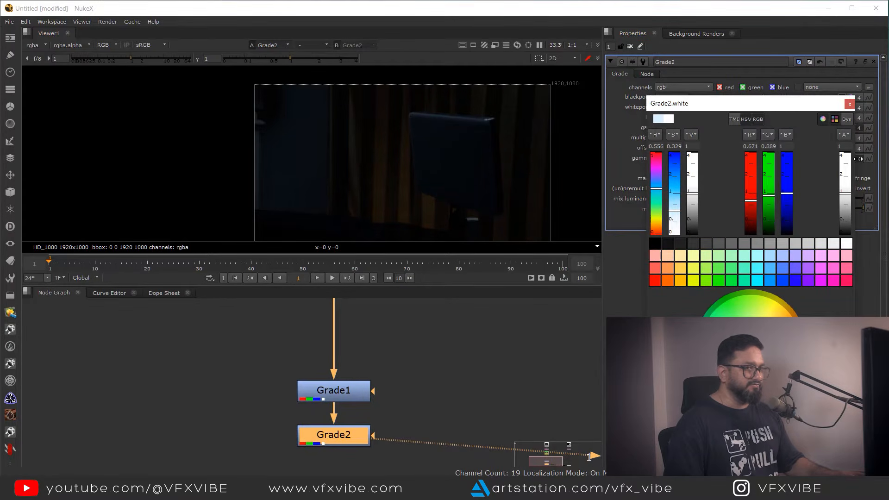
left_click(849, 106)
Compare the original FrameHold1 plate with the Grade2 night look by switching between two viewer inputs.
scroll(463, 363, "down", 3)
middle_click_drag(443, 350, 418, 414)
left_click(367, 381)
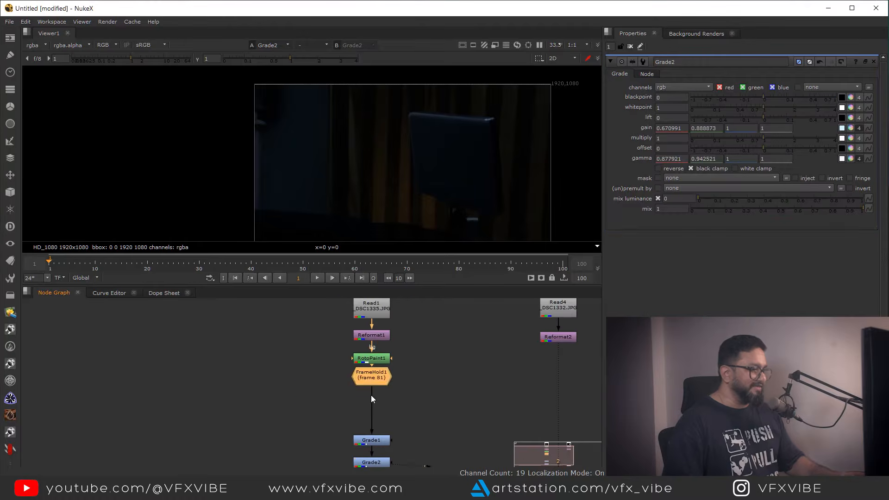
key("1")
middle_click_drag(399, 464, 361, 403)
left_click(343, 395)
key("2")
key("1")
key("2")
key("1")
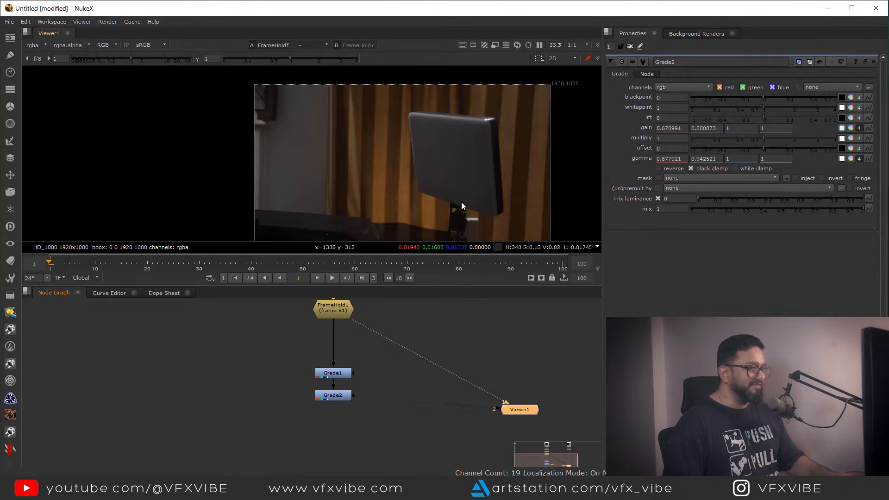
middle_click_drag(464, 190, 441, 187)
key("2")
middle_click_drag(361, 393, 334, 360)
Move the Viewer1 node in the node graph so that it sits below the Grade branch.
left_click(313, 366)
scroll(369, 372, "down", 3)
left_click_drag(434, 376, 287, 412)
middle_click_drag(342, 343, 308, 397)
middle_click_drag(399, 326, 406, 314)
Examine the light panel up close in the Grade2 result and in the FrameHold1 plate.
scroll(437, 160, "up", 1)
scroll(411, 142, "up", 1)
middle_click_drag(411, 142, 375, 138)
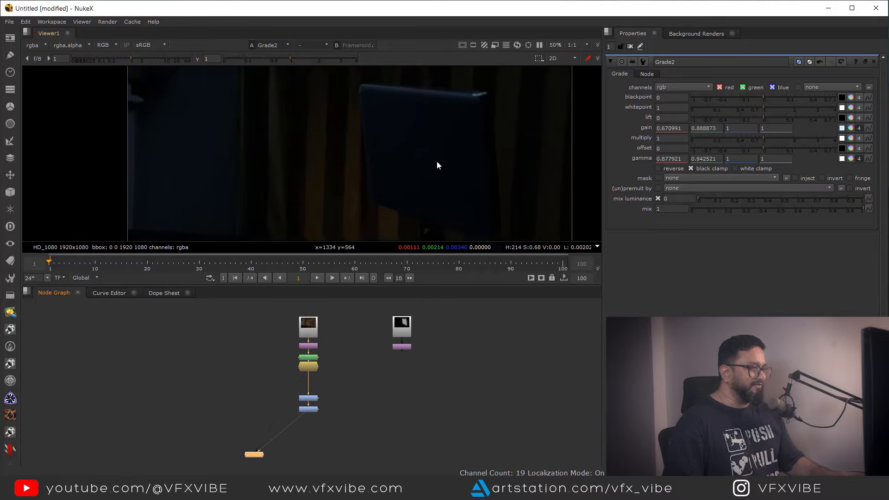
scroll(344, 109, "down", 1)
left_click_drag(296, 67, 482, 226)
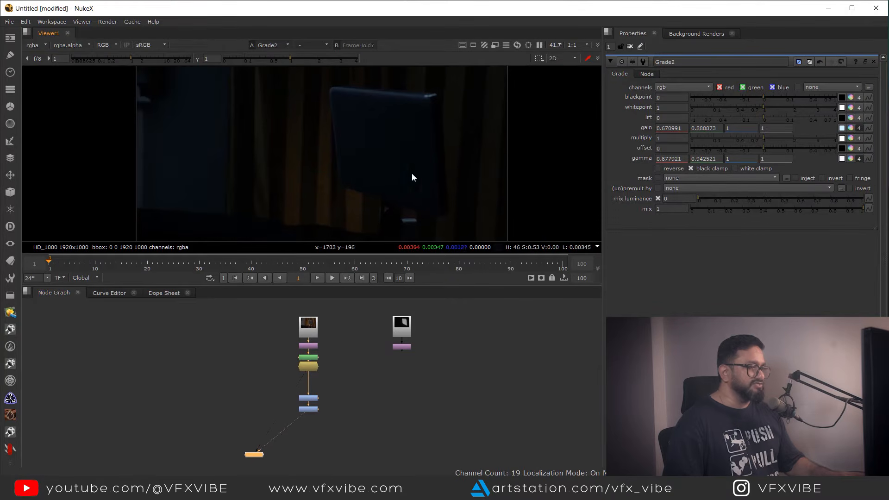
middle_click_drag(416, 169, 445, 211)
key("1")
middle_click_drag(418, 180, 401, 137)
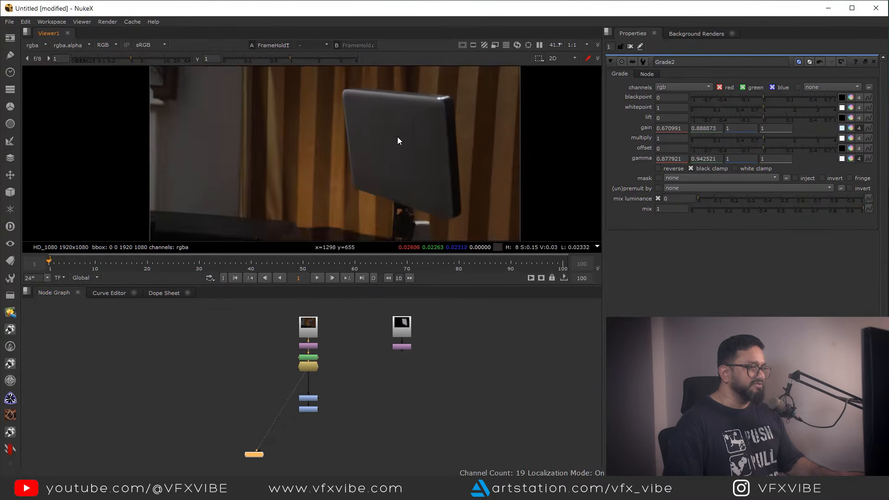
scroll(348, 100, "up", 1)
mouse_move(340, 81)
left_mouse_down()
mouse_move(476, 240)
mouse_move(492, 244)
left_mouse_up()
mouse_move(480, 182)
middle_mouse_down()
mouse_move(464, 166)
mouse_move(462, 180)
middle_mouse_up()
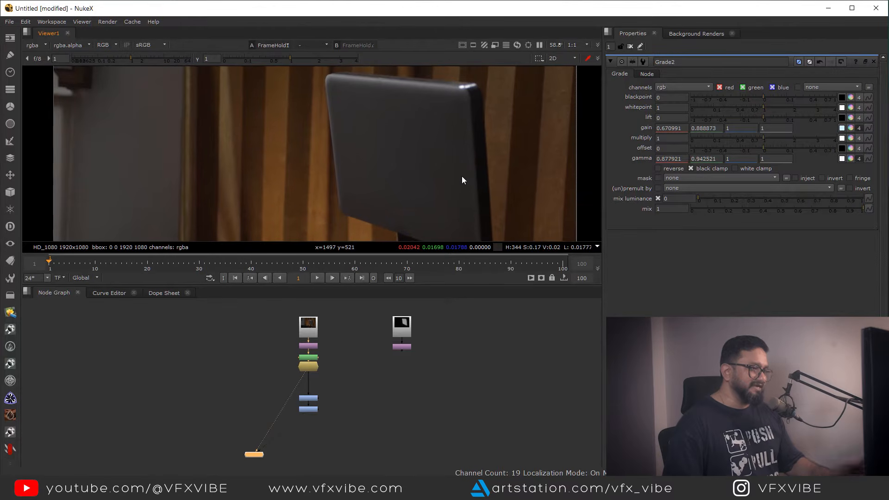
View Reformat2 in the enlarged viewer and inspect the shape and edges of the lit panel.
scroll(407, 355, "up", 3)
left_click(398, 342)
key("1")
middle_click_drag(457, 174, 464, 211)
key("space")
middle_click_drag(515, 229, 597, 99)
scroll(482, 208, "up", 2)
left_click_drag(367, 110, 612, 416)
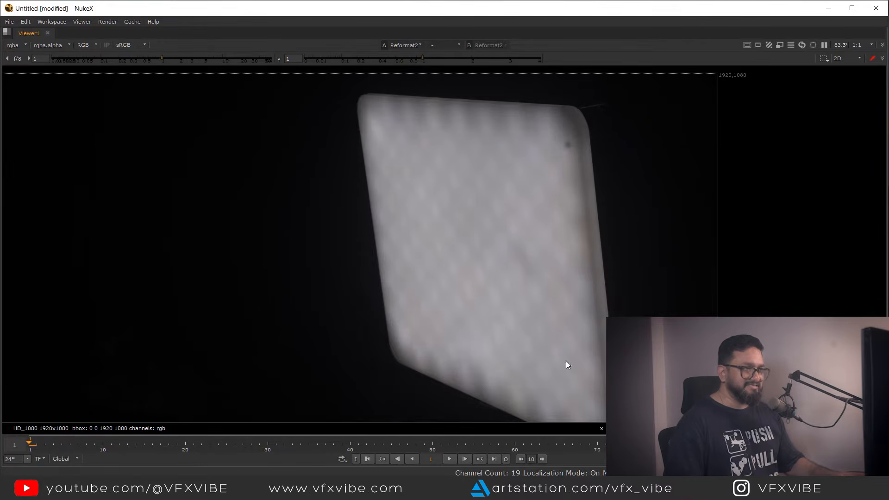
scroll(498, 305, "down", 1)
middle_click_drag(498, 305, 461, 244)
scroll(460, 244, "down", 2)
left_click_drag(369, 127, 578, 394)
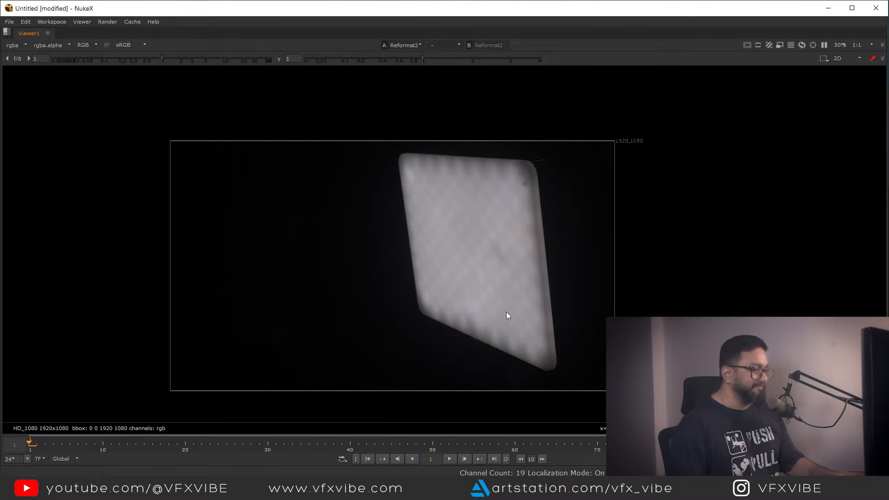
Create an unconnected Roto node and raise the viewer gain to 2.4 to see the panel's edges.
key("space")
key("o")
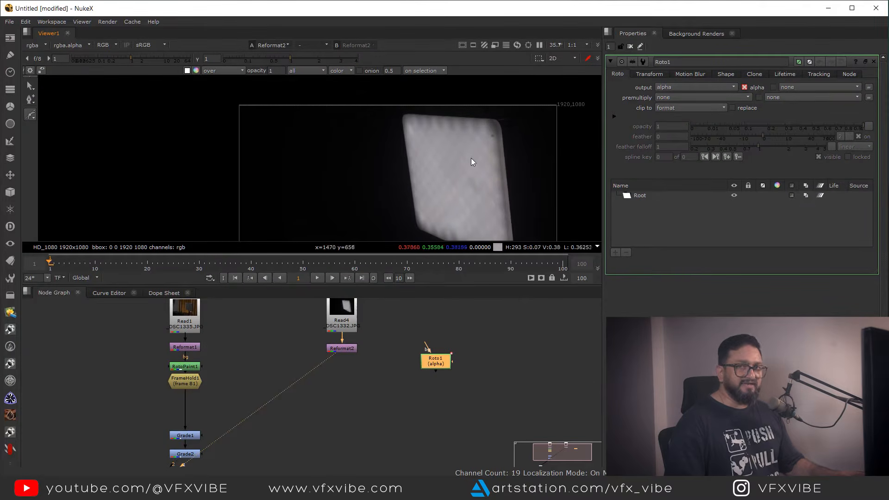
key("space")
scroll(459, 212, "up", 4)
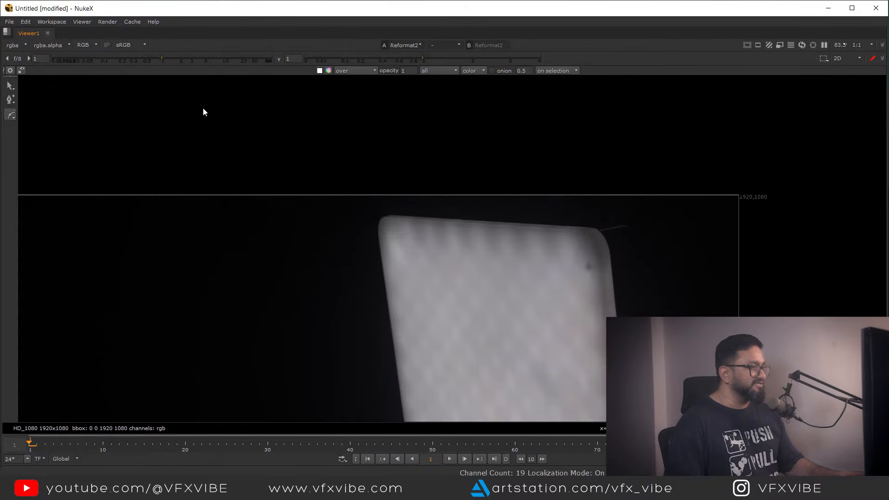
left_click_drag(168, 64, 185, 64)
Begin a Bezier roto shape along the lit panel's top edge and curve it around the upper-right corner.
scroll(363, 234, "up", 8)
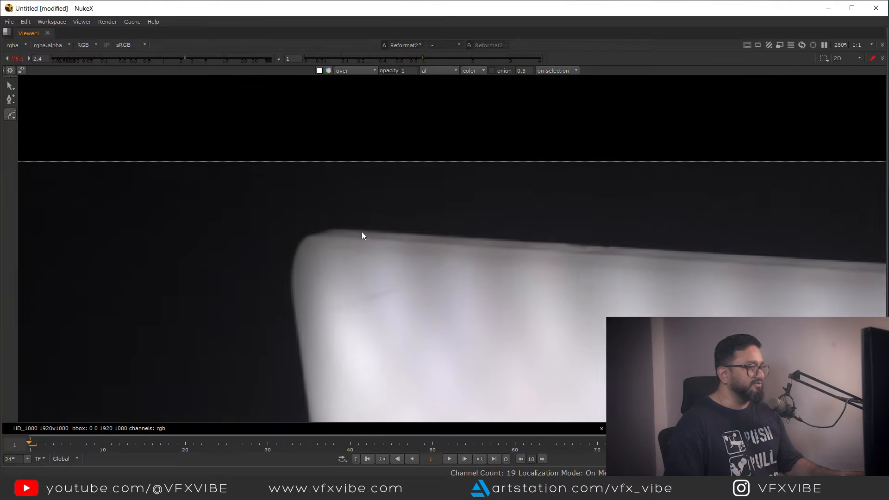
scroll(426, 239, "down", 5)
mouse_move(834, 265)
middle_mouse_down()
mouse_move(542, 245)
mouse_move(446, 193)
middle_mouse_up()
scroll(546, 246, "up", 6)
left_click(510, 235)
left_click_drag(508, 262, 547, 372)
scroll(540, 360, "down", 3)
Continue the roto shape down the panel's right edge and around its lower-right corner.
middle_click_drag(541, 360, 486, 168)
scroll(494, 293, "up", 3)
middle_click_drag(494, 294, 466, 198)
left_click(478, 252)
scroll(479, 252, "down", 3)
middle_click_drag(479, 251, 503, 401)
left_click(470, 184)
scroll(488, 245, "down", 6)
scroll(493, 292, "up", 3)
scroll(454, 215, "up", 3)
scroll(443, 306, "up", 2)
left_click_drag(452, 256, 435, 265)
left_click(416, 264)
left_click_drag(357, 270, 331, 263)
Trace the roto shape along the panel's slanted bottom edge and around its lower-left corner.
scroll(332, 264, "down", 3)
middle_click_drag(93, 152, 561, 257)
scroll(562, 258, "up", 3)
left_click(524, 235)
middle_click_drag(524, 235, 584, 296)
scroll(555, 282, "up", 4)
middle_click_drag(259, 134, 490, 246)
middle_click_drag(400, 219, 479, 293)
left_click_drag(479, 289, 450, 265)
Trace the panel's left edge and upper-left corner, closing the roto shape at its first point.
scroll(432, 245, "down", 3)
middle_click_drag(432, 244, 480, 399)
left_click_drag(409, 201, 399, 72)
middle_click_drag(420, 331, 410, 252)
left_click_drag(410, 251, 426, 315)
middle_click_drag(403, 115, 439, 379)
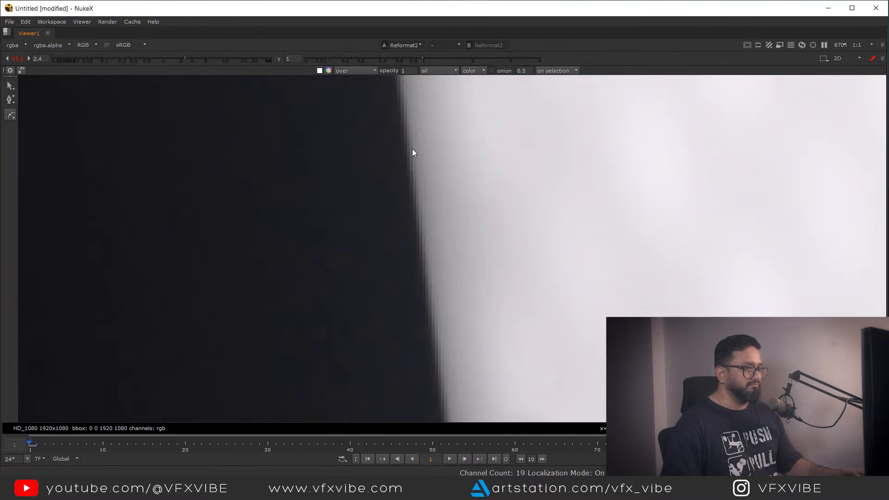
middle_click_drag(415, 155, 431, 296)
scroll(411, 220, "up", 1)
middle_click_drag(410, 221, 424, 334)
left_click(417, 252)
middle_click_drag(456, 139, 422, 240)
left_click_drag(432, 222, 480, 200)
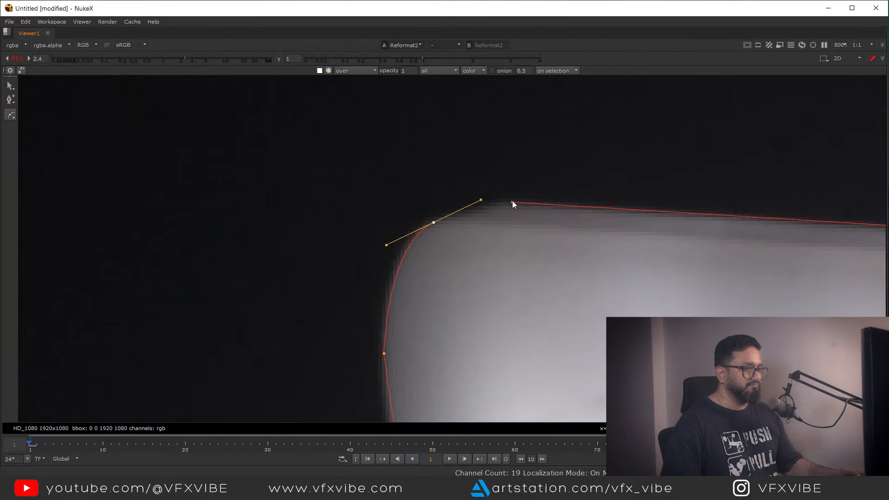
left_click(512, 201)
scroll(559, 268, "down", 8)
scroll(492, 246, "down", 5)
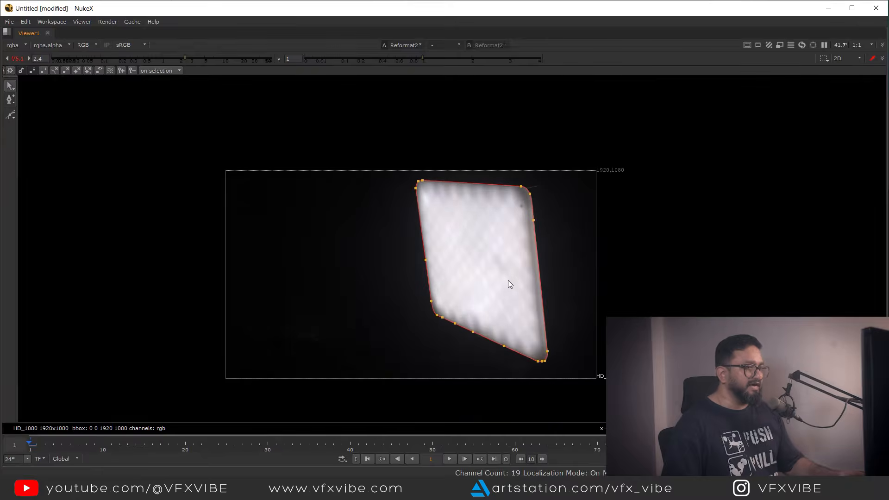
Merge the roto shape as input A with the reformatted panel plate as B, route its connection through an elbow, and view the merge.
key("space")
middle_click_drag(351, 375, 357, 412)
left_click(348, 423)
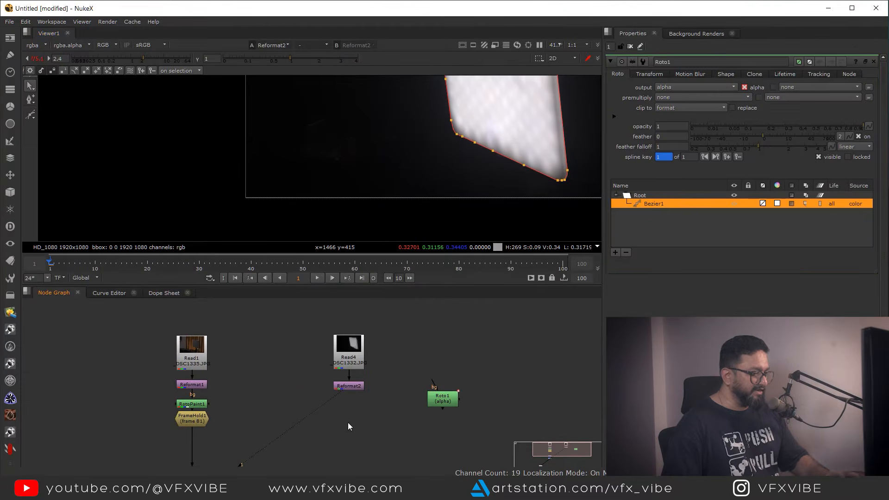
key("m")
left_click_drag(355, 423, 457, 363)
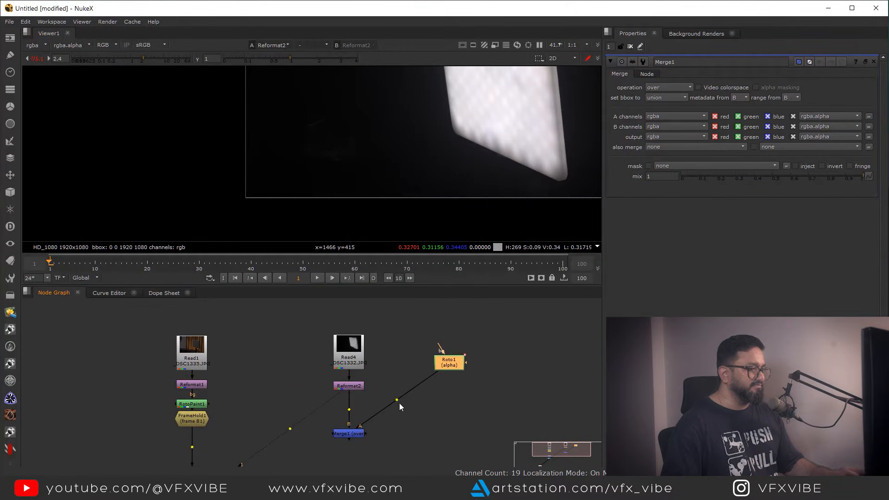
left_click_drag(449, 430, 449, 435)
left_click(360, 435)
key("1")
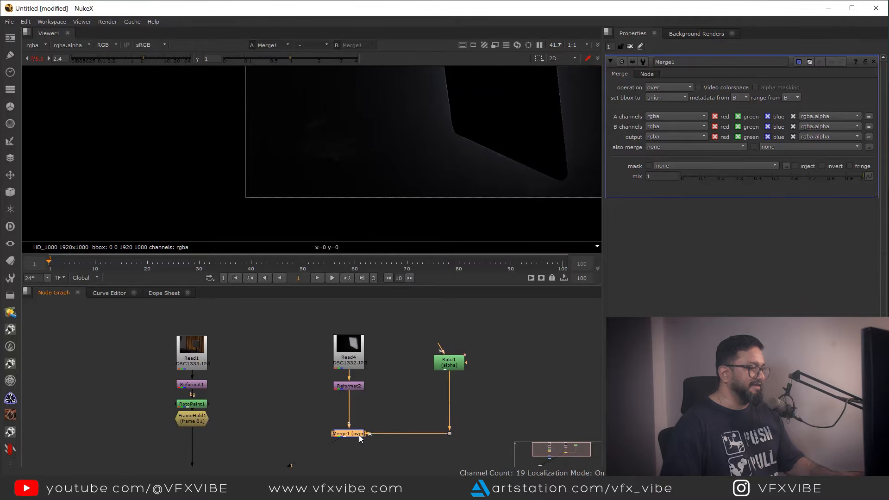
Set the operation of the merge between the panel plate and the roto to mask.
left_click(662, 90)
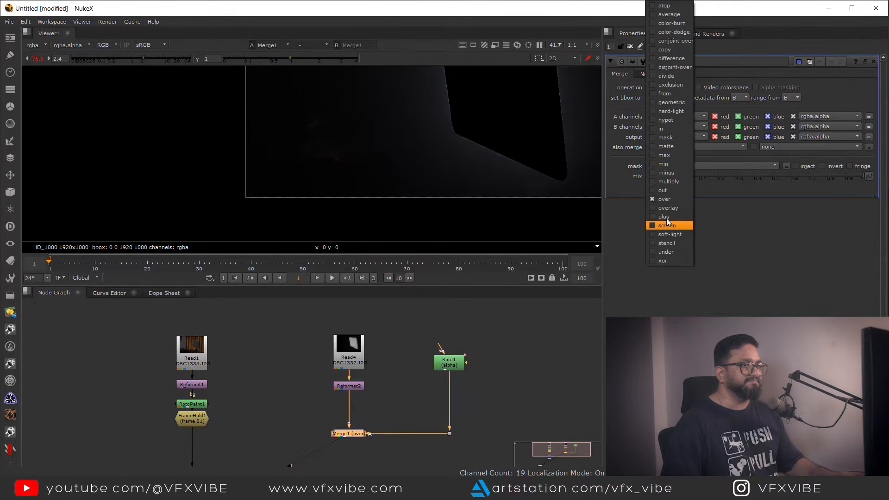
left_click(667, 222)
scroll(491, 172, "down", 2)
middle_click_drag(491, 169, 479, 221)
Add a second Merge below Grade2 and connect the masked panel to its A input through an elbow.
middle_click_drag(336, 416, 357, 369)
scroll(357, 369, "down", 4)
middle_click_drag(323, 435, 329, 391)
scroll(329, 390, "up", 3)
key("m")
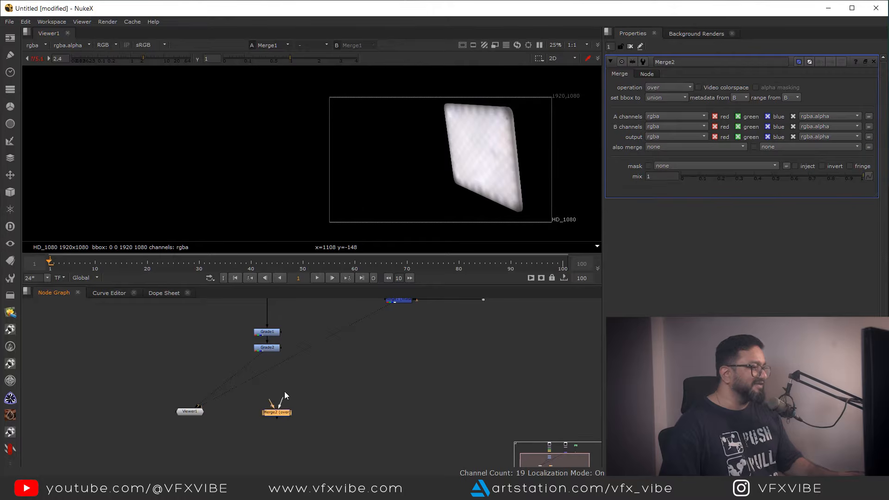
left_click_drag(280, 416, 406, 302)
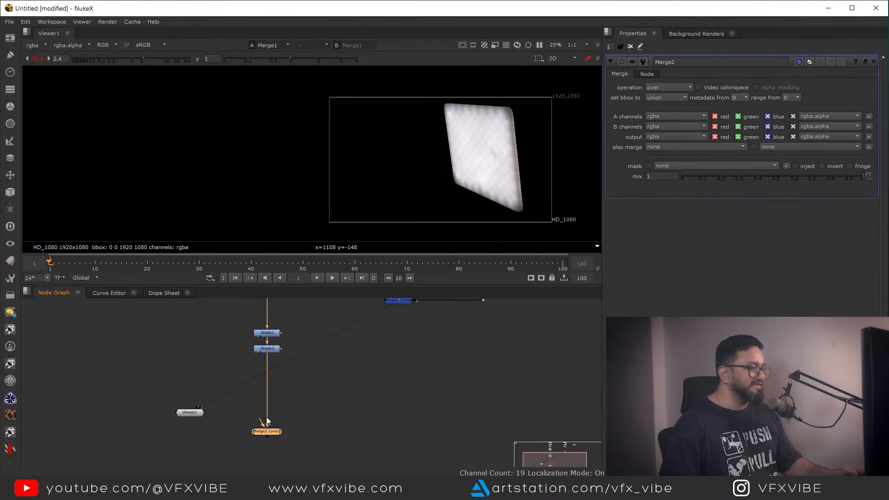
middle_click_drag(341, 366, 341, 382)
left_click_drag(266, 435, 400, 317)
left_click_drag(334, 380, 401, 449, "ctrl")
left_click(302, 440)
left_click_drag(297, 413, 219, 468)
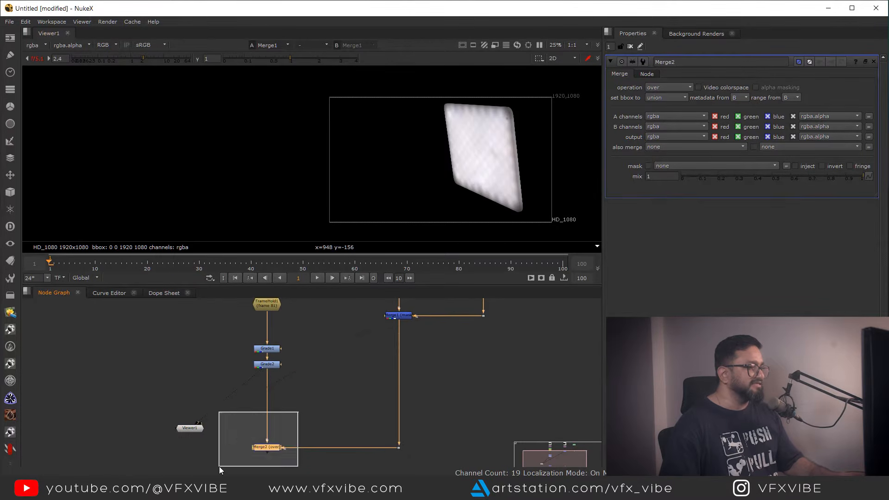
View the second merge full-screen and examine how the lit panel lines up with the unlit panel in the background.
key("1")
key("space")
scroll(623, 227, "up", 7)
middle_click_drag(622, 227, 549, 220)
scroll(593, 177, "up", 2)
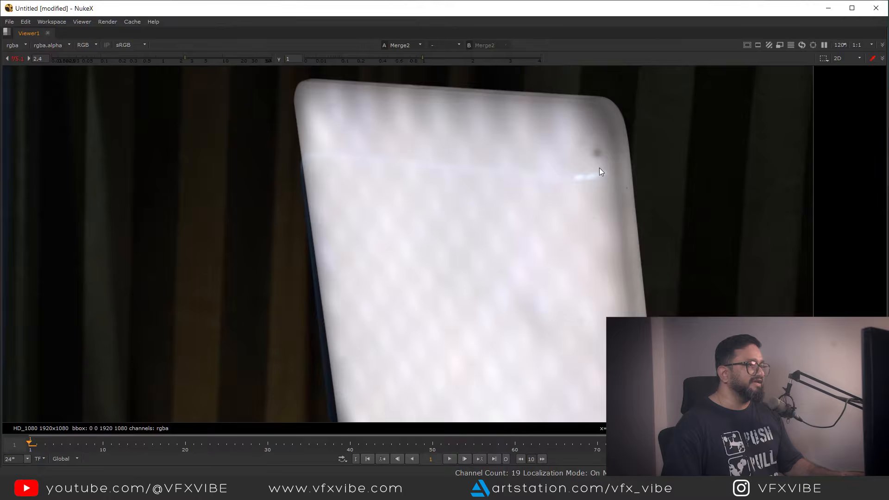
scroll(600, 167, "down", 4)
left_click_drag(692, 113, 398, 385, "ctrl+shift")
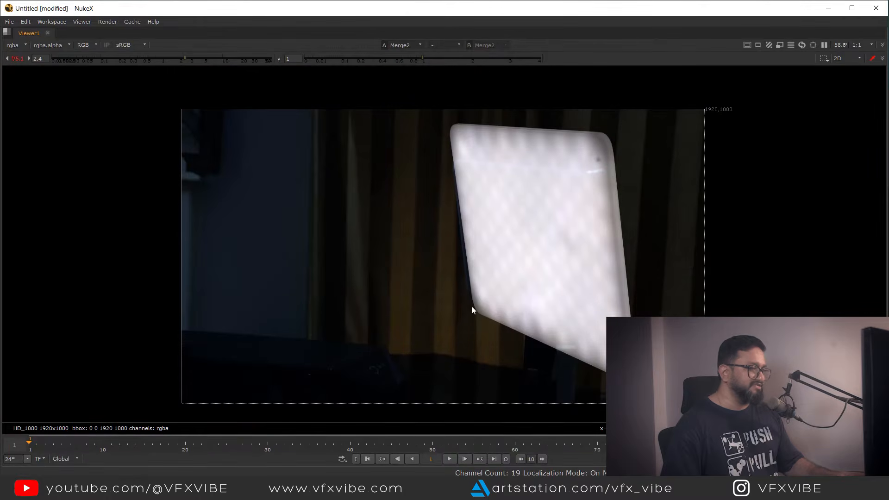
Compare the Grade2 output with the masked panel, with the viewer gain raised to 30.
key("space")
scroll(344, 375, "up", 5)
key("2")
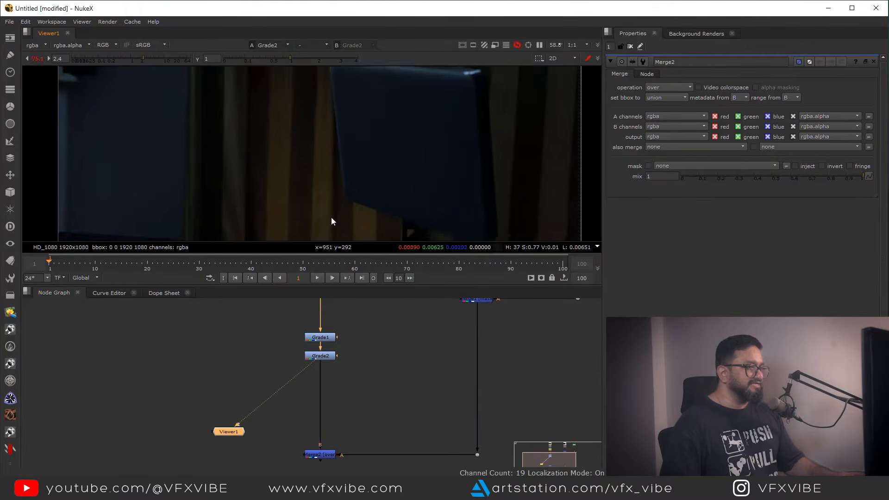
left_click_drag(148, 57, 180, 58)
scroll(355, 107, "down", 2)
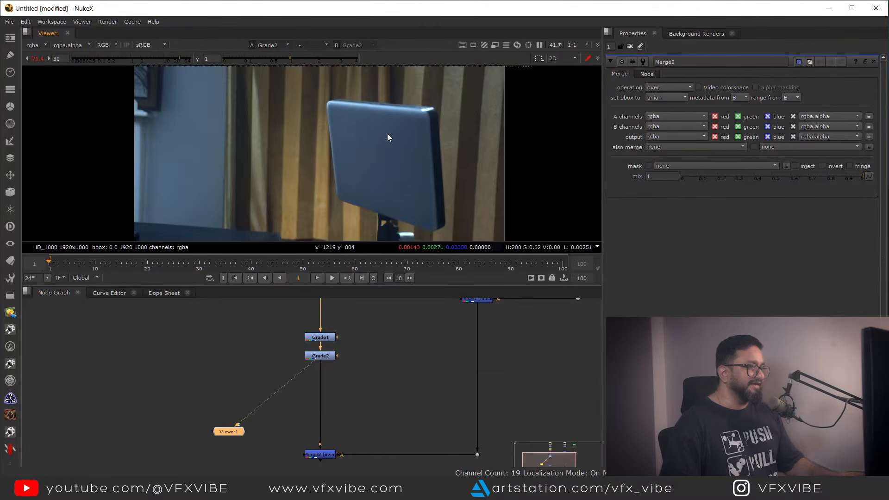
middle_click_drag(488, 299, 430, 375)
left_click(430, 375)
key("1")
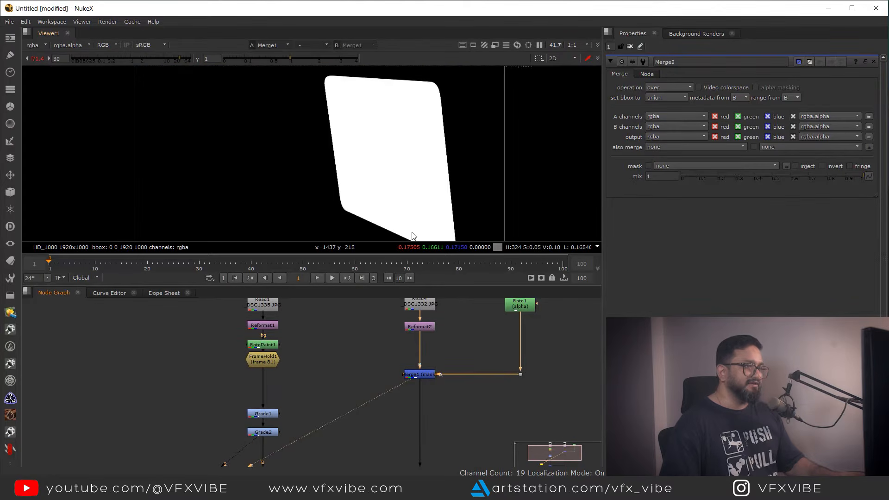
scroll(438, 389, "down", 1)
Insert a CornerPin2D node below the mask merge and view its output.
middle_click_drag(438, 389, 406, 332)
left_click(425, 371)
key("Tab")
type("corner")
key("Return")
left_click_drag(438, 374, 393, 355)
key("1")
scroll(456, 153, "down", 2)
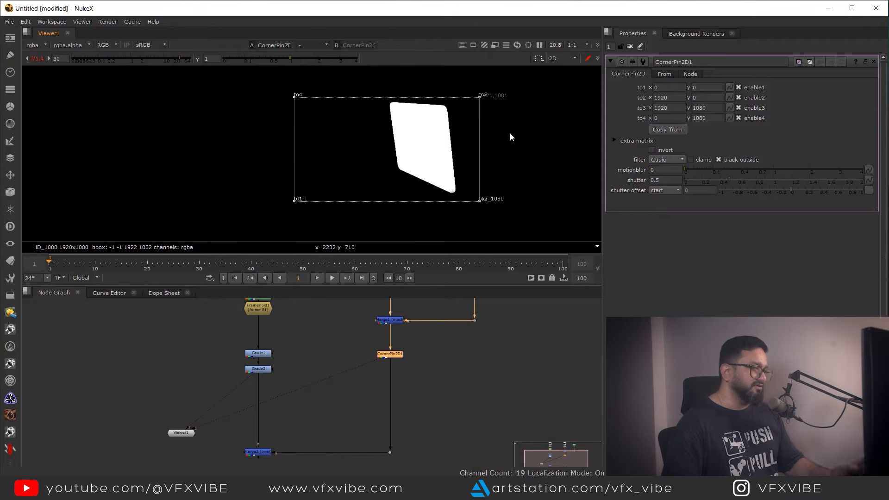
Disable the corner pin and place its from3 point on the masked panel's upper-right corner.
scroll(444, 118, "up", 2)
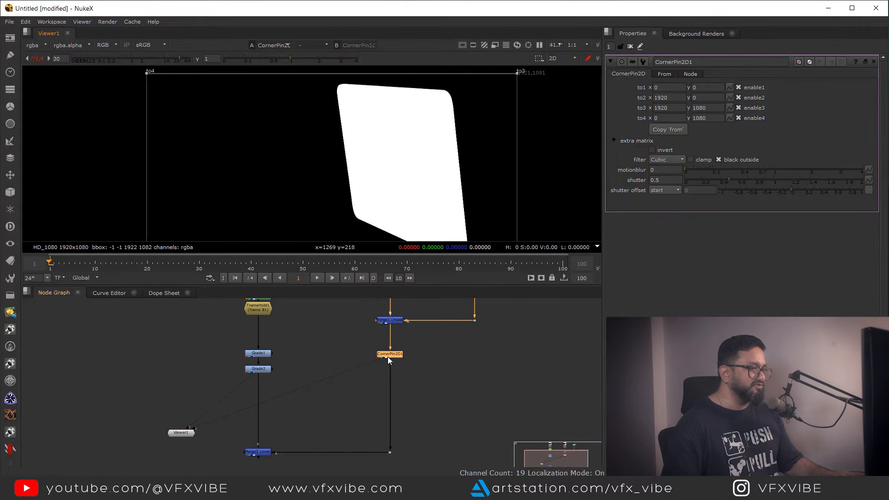
left_click(664, 74)
key("d")
middle_click_drag(532, 73, 499, 116)
scroll(495, 120, "up", 2)
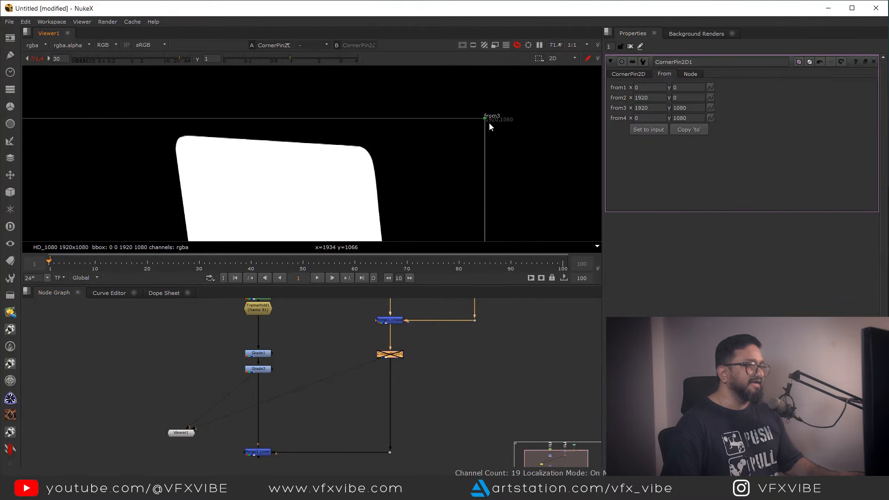
left_click_drag(485, 120, 367, 157)
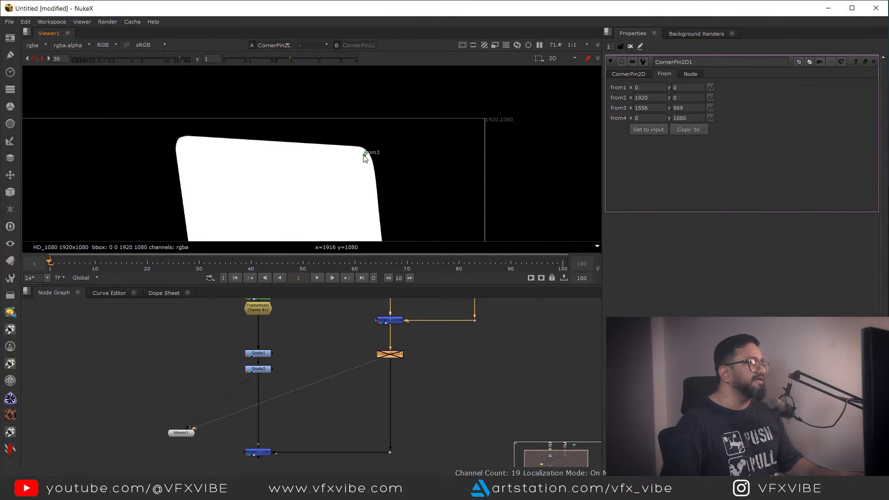
Place from2 at about 1648, 92, from1 at about 1072, 330 and from4 at about 994, 990 on the panel's remaining corners.
scroll(385, 164, "down", 5)
middle_click_drag(400, 194, 405, 122)
scroll(419, 199, "up", 1)
left_click_drag(435, 226, 388, 212)
left_click_drag(114, 227, 116, 228)
left_click_drag(250, 175, 289, 172)
scroll(284, 120, "down", 3)
middle_click_drag(232, 125, 262, 181)
scroll(217, 134, "up", 3)
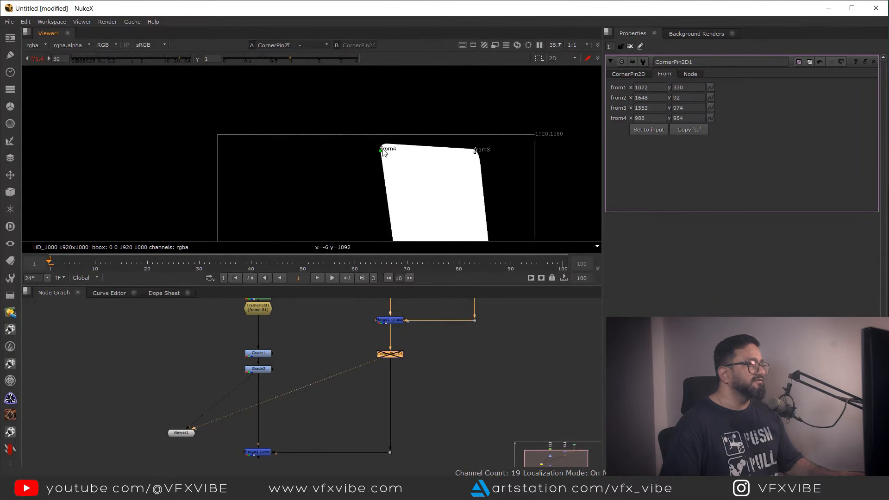
middle_click_drag(457, 214, 421, 143)
Re-enable the corner pin and copy its from coordinates to the to points.
key("d")
left_click(628, 74)
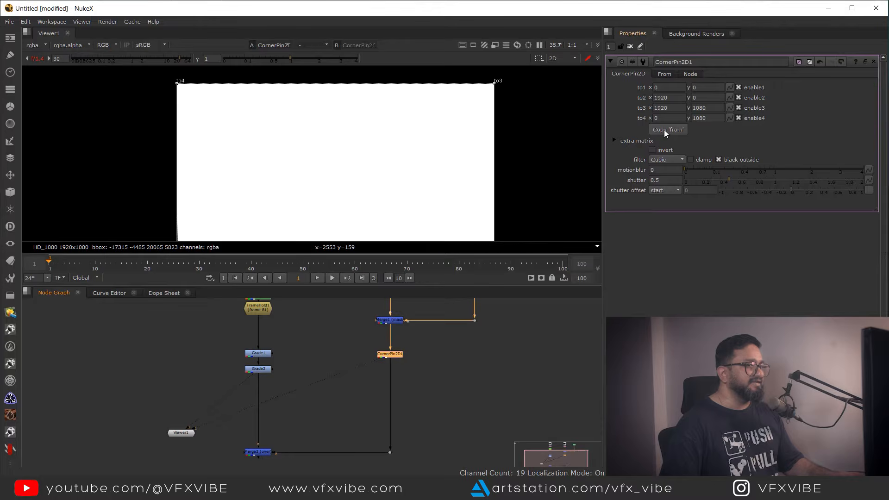
left_click(666, 130)
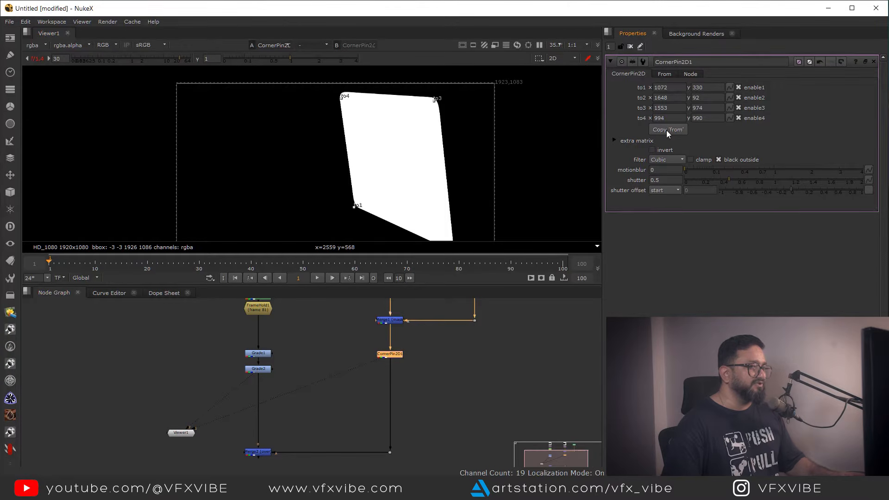
left_click(666, 77)
left_click(641, 75)
scroll(382, 134, "down", 3)
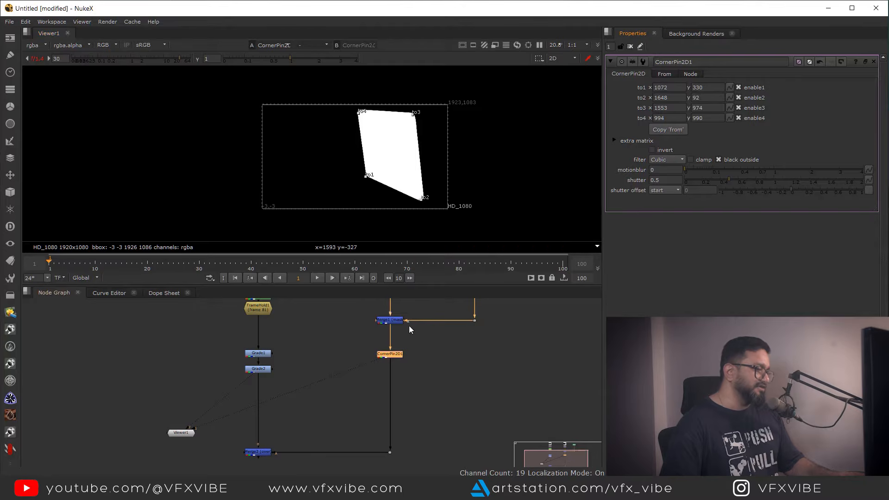
View the second merge and move the to3 point to about 1512, 835 to fit the background panel's upper-right corner.
middle_click_drag(310, 418, 356, 379)
left_click(304, 412)
key("1")
middle_click_drag(396, 164, 403, 189)
scroll(394, 173, "up", 4)
scroll(431, 126, "up", 3)
left_click_drag(430, 111, 406, 143)
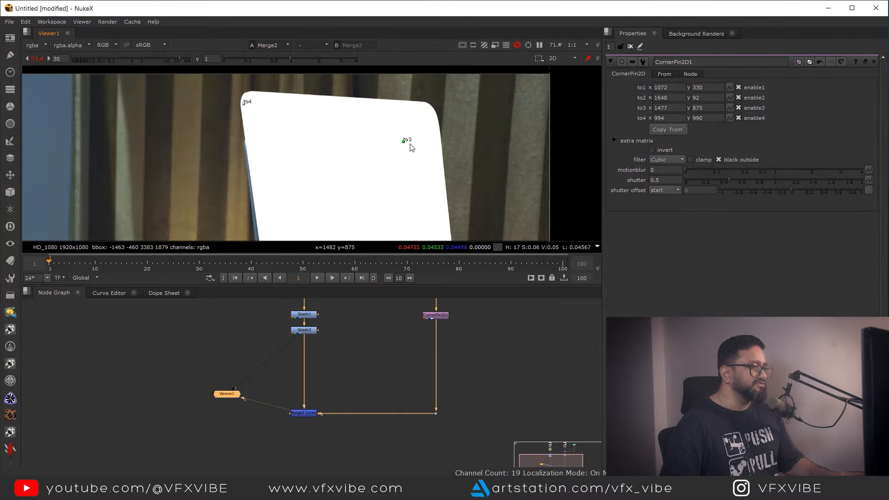
scroll(410, 143, "up", 3)
left_click_drag(380, 88, 399, 107)
Move the to2 point to about 1560, 228.5 to fit the background panel's lower-right corner.
scroll(432, 104, "down", 4)
middle_click_drag(440, 93, 440, 42)
scroll(462, 176, "up", 2)
left_click_drag(441, 188, 371, 111)
middle_click_drag(399, 138, 435, 186)
scroll(435, 185, "up", 4)
middle_click_drag(393, 160, 377, 153)
left_click_drag(354, 128, 426, 179)
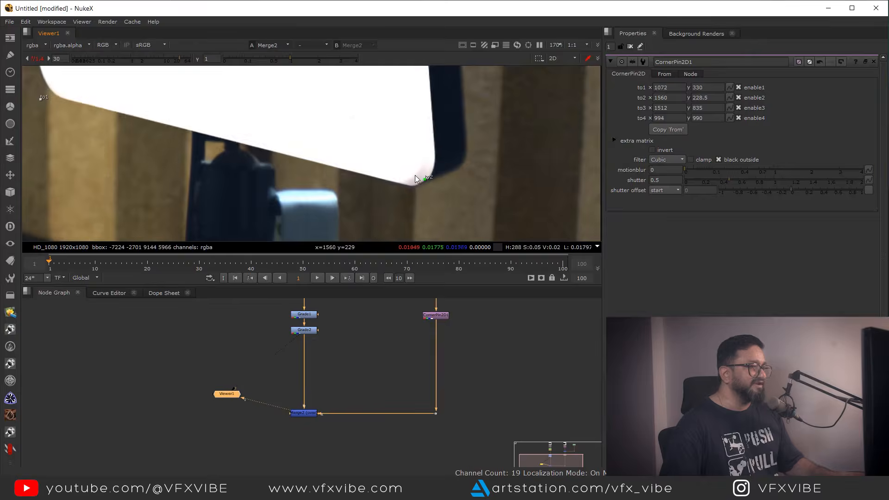
Move the to4 point to about 1008.5, 868 to fit the background panel's upper-left corner.
scroll(415, 174, "down", 6)
middle_click_drag(319, 83, 404, 177)
scroll(405, 176, "up", 3)
middle_click_drag(380, 83, 385, 175)
left_click_drag(360, 109, 393, 197)
middle_click_drag(406, 205, 382, 169)
scroll(382, 169, "up", 3)
left_click_drag(357, 156, 311, 101)
Move the to1 point to about 1051.2, 381.4 to fit the background panel's lower-left corner.
middle_click_drag(359, 197, 391, 43)
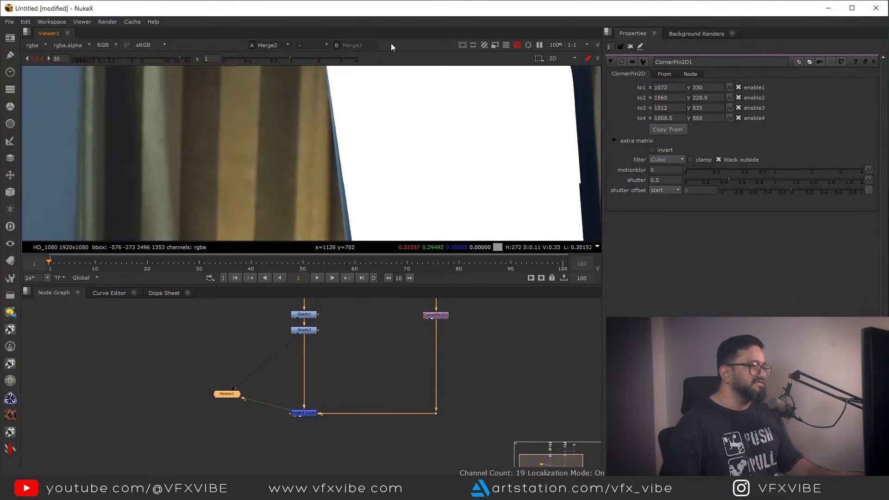
scroll(393, 139, "down", 3)
middle_click_drag(409, 227, 400, 141)
scroll(401, 141, "up", 3)
middle_click_drag(384, 171, 416, 234)
left_click_drag(392, 197, 374, 156)
scroll(374, 156, "down", 5)
scroll(389, 153, "up", 7)
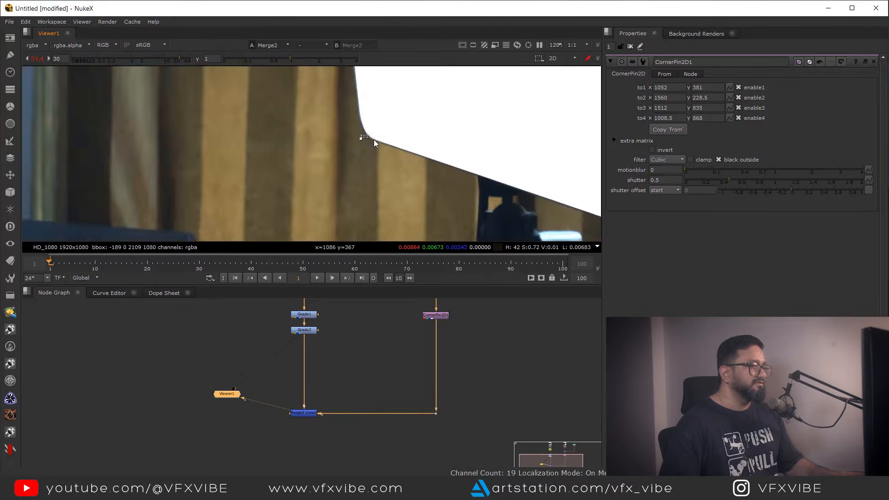
left_click_drag(349, 136, 349, 138)
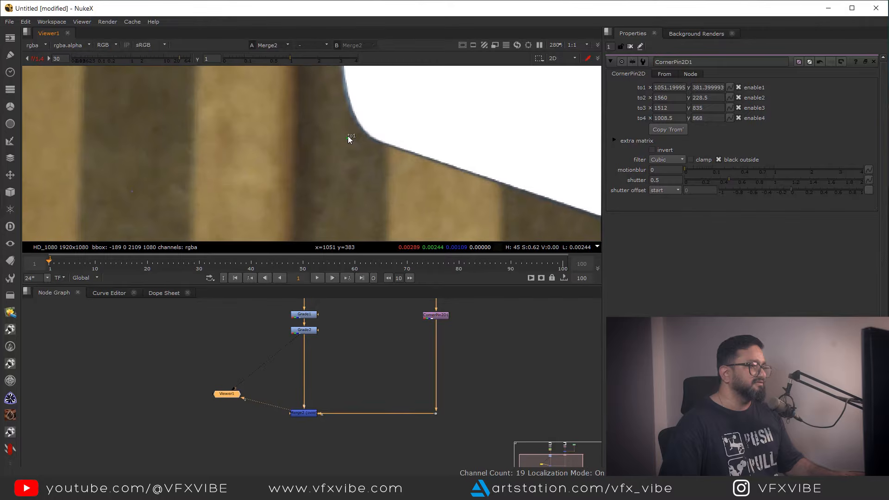
Refine the to4 point to about 1005, 871.5 and check the fit along the panel's edges.
scroll(349, 138, "down", 6)
scroll(347, 107, "up", 4)
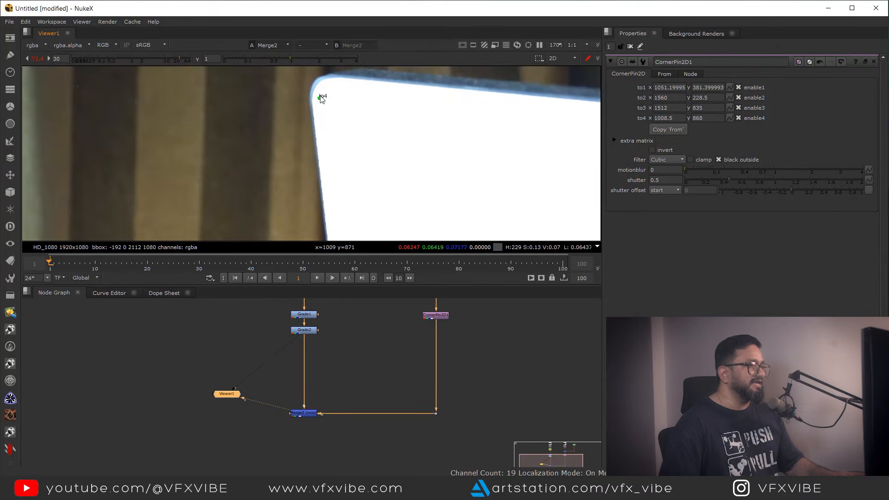
left_click_drag(319, 99, 318, 96)
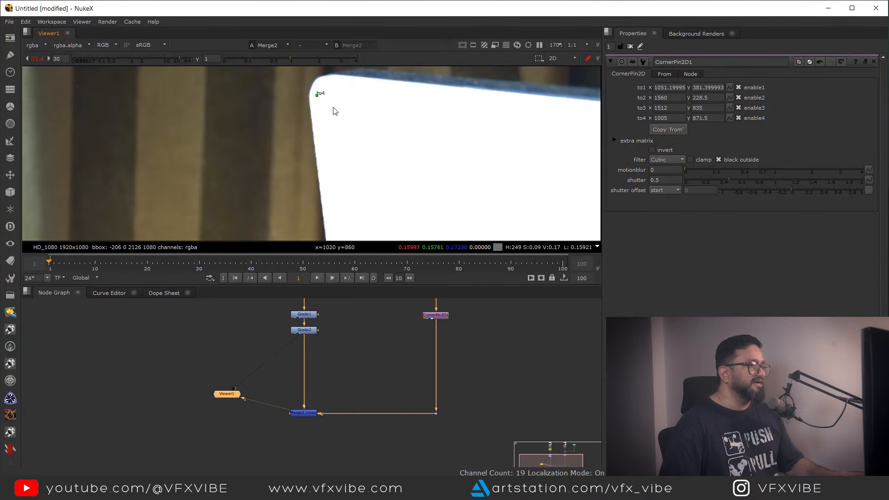
scroll(333, 110, "down", 4)
scroll(428, 114, "up", 4)
scroll(426, 141, "down", 6)
middle_click_drag(431, 230, 424, 159)
scroll(424, 159, "up", 5)
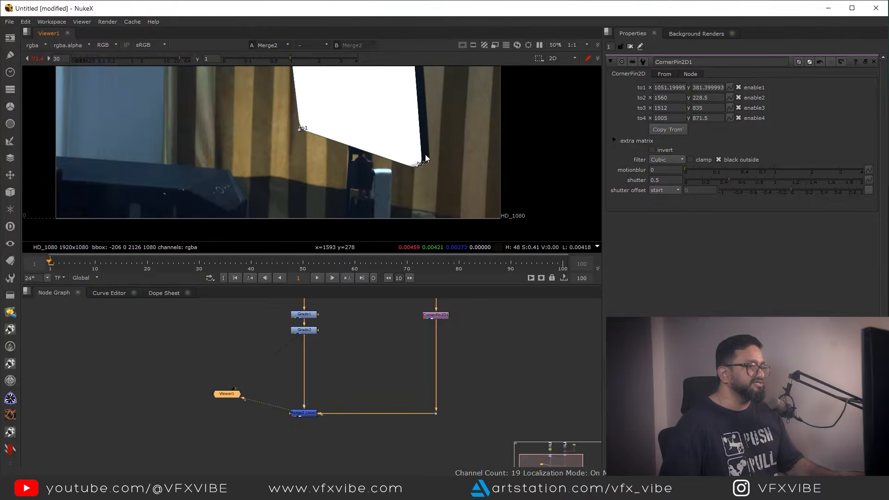
scroll(422, 175, "down", 5)
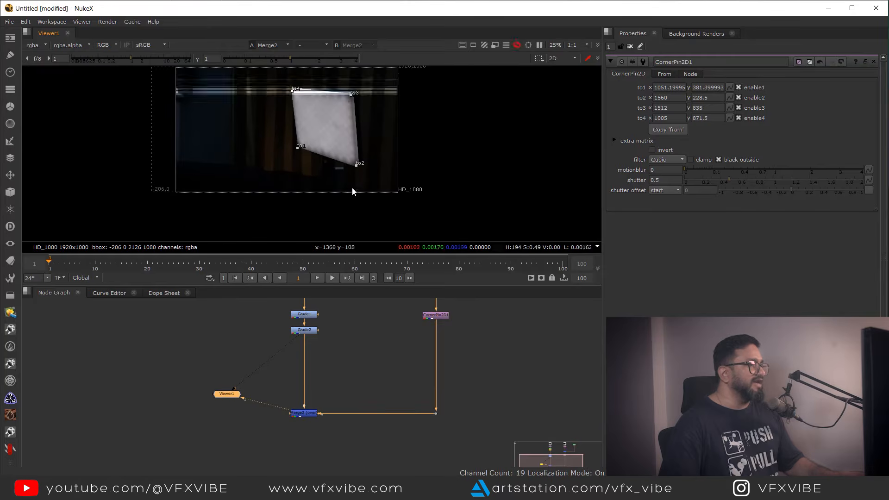
Close all node properties and check the composited panel at different viewer gains, returning the gain to 1.
middle_click_drag(354, 190, 403, 203)
left_click_drag(353, 381, 267, 448)
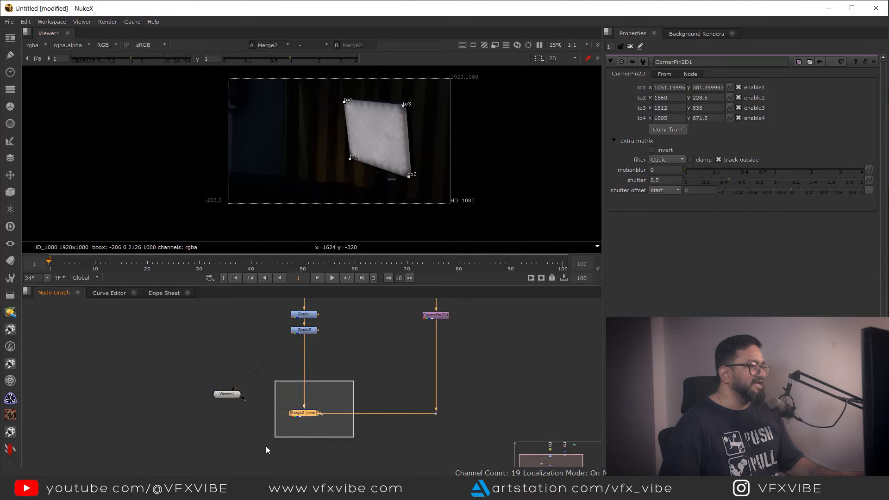
left_click(629, 46)
scroll(405, 139, "up", 3)
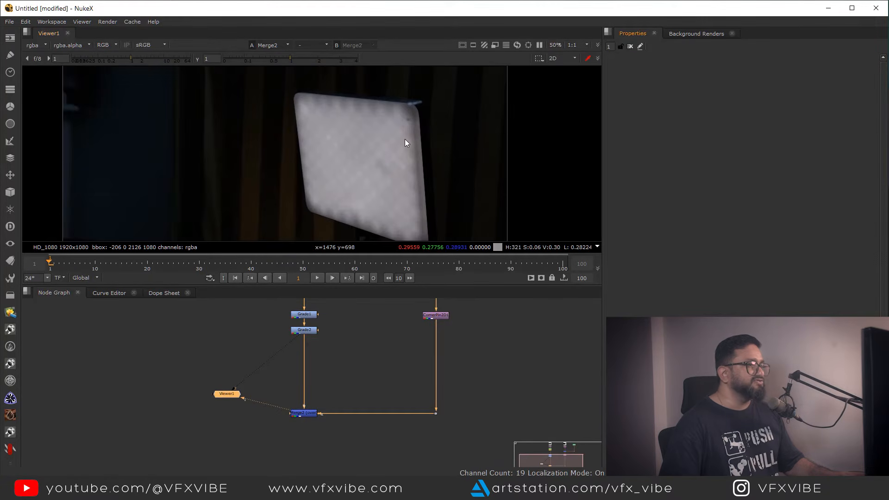
scroll(407, 169, "down", 2)
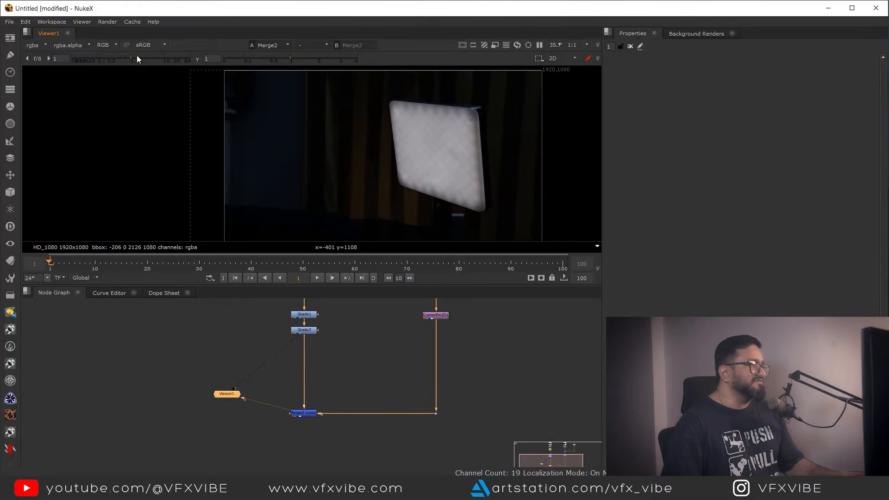
left_click_drag(134, 58, 194, 57)
left_click(148, 59, "ctrl")
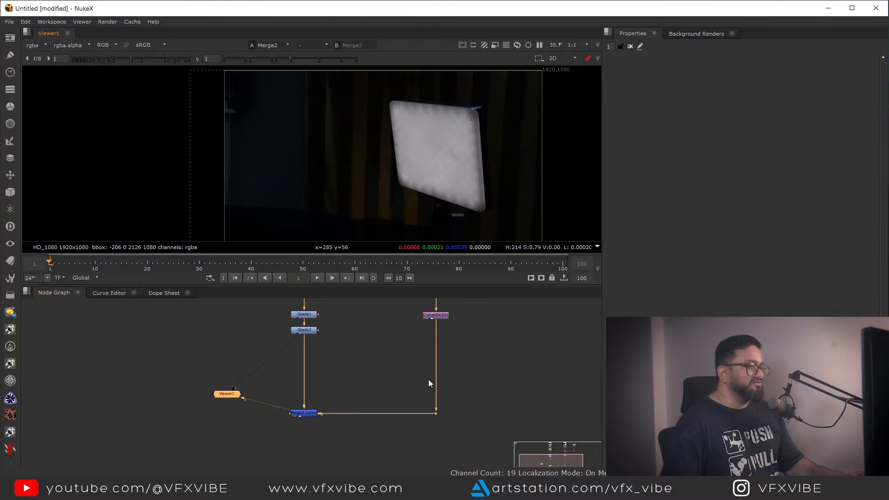
Add a Grade node directly below CornerPin2D1 and view its output on the isolated panel.
scroll(430, 378, "down", 1)
middle_click_drag(446, 319, 396, 368)
scroll(396, 372, "up", 2)
left_click(380, 373)
left_click(405, 406)
key("g")
left_click_drag(404, 406, 378, 429)
key("1")
middle_click_drag(484, 192, 417, 183)
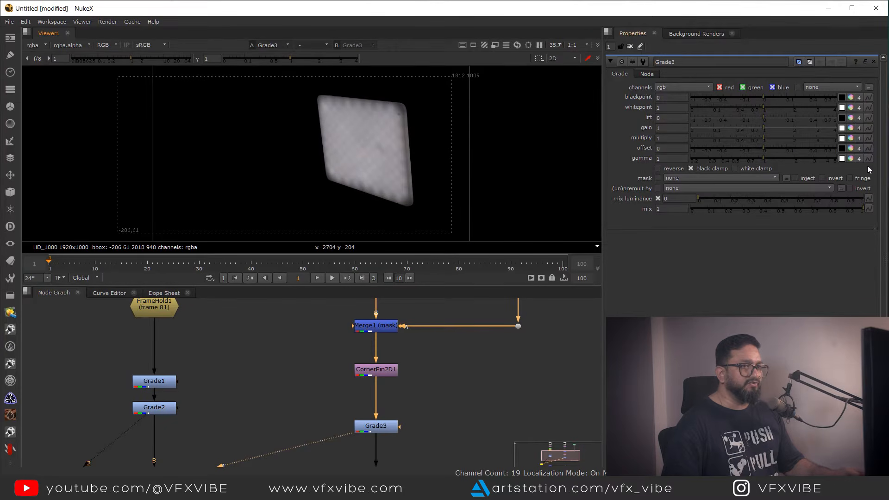
Tint Grade3 warm orange, with gain 1, 0.690867, 0.266339 and gamma 1, 0.824447, 0.542259.
left_click(850, 128)
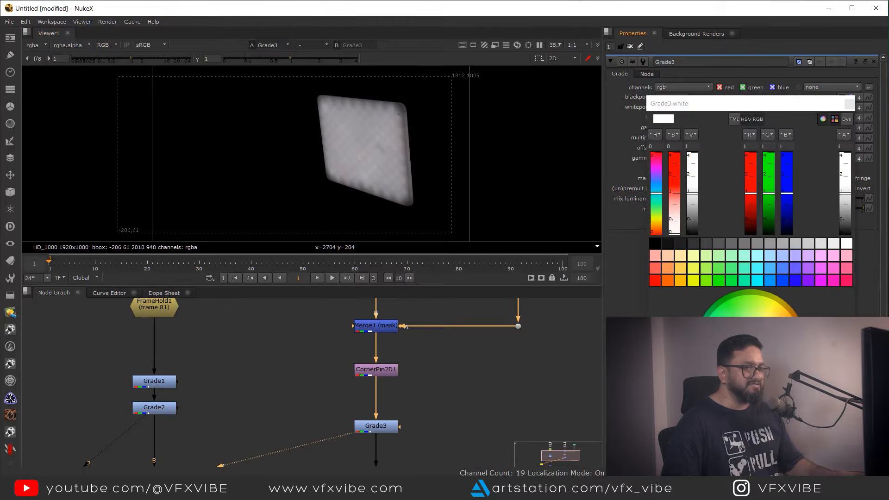
left_click_drag(751, 344, 772, 337)
left_click(849, 104)
left_click(852, 159)
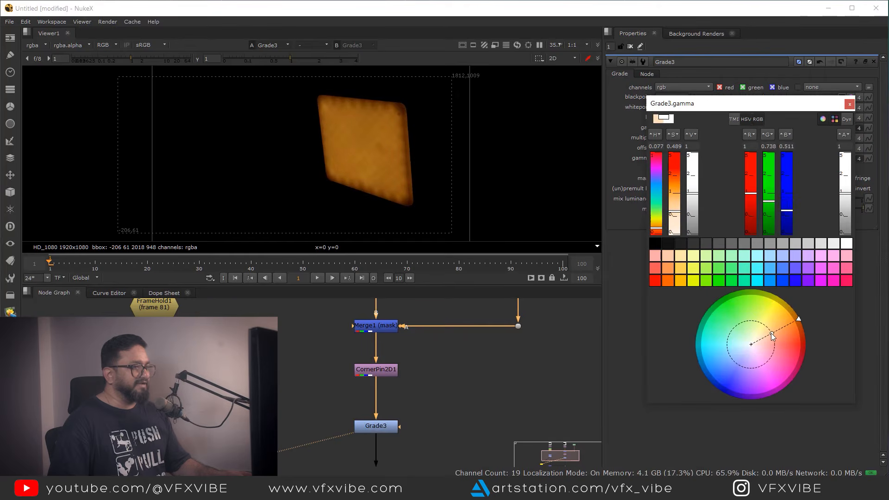
left_click(850, 104)
View the Merge2 output to check the orange panel against the dark background plate.
scroll(429, 376, "down", 3)
middle_click_drag(376, 369, 394, 328)
left_click_drag(353, 394, 272, 451)
key("1")
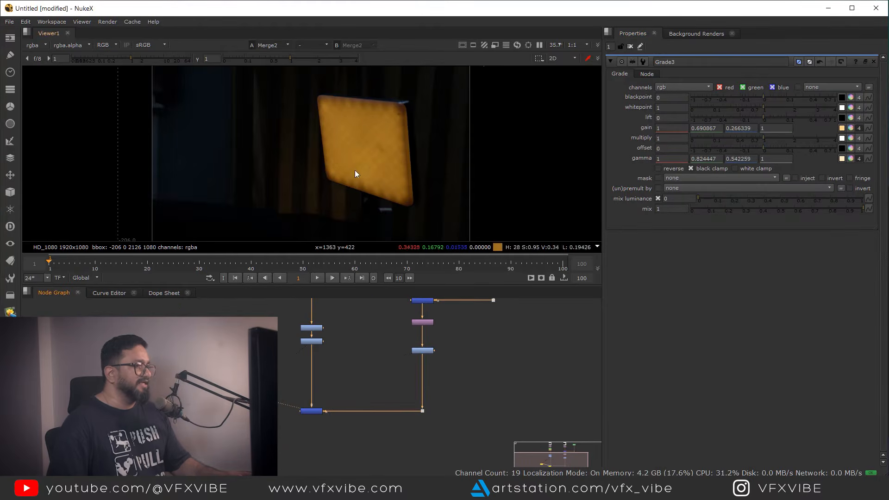
middle_click_drag(451, 354, 376, 424)
left_click_drag(354, 421, 353, 410)
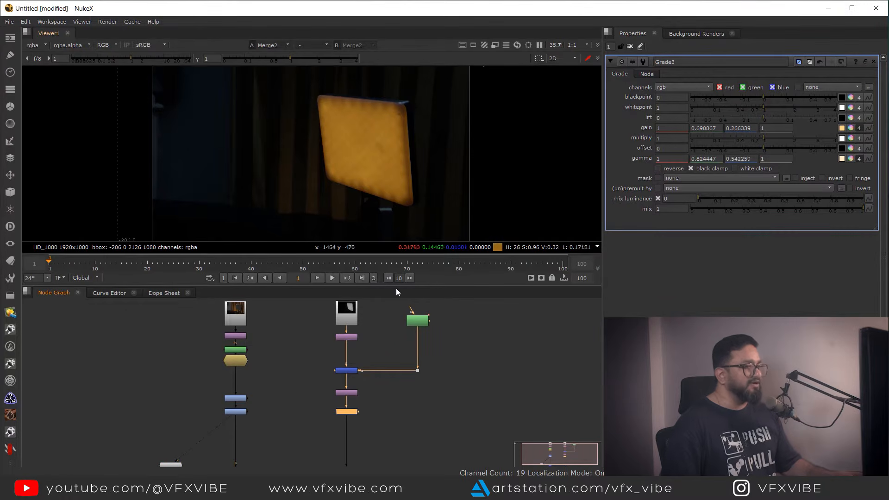
Add a Glow node on a side branch taken from a dot below Grade3.
scroll(382, 382, "up", 5)
left_click_drag(326, 412, 329, 393)
key("Tab")
type("glow")
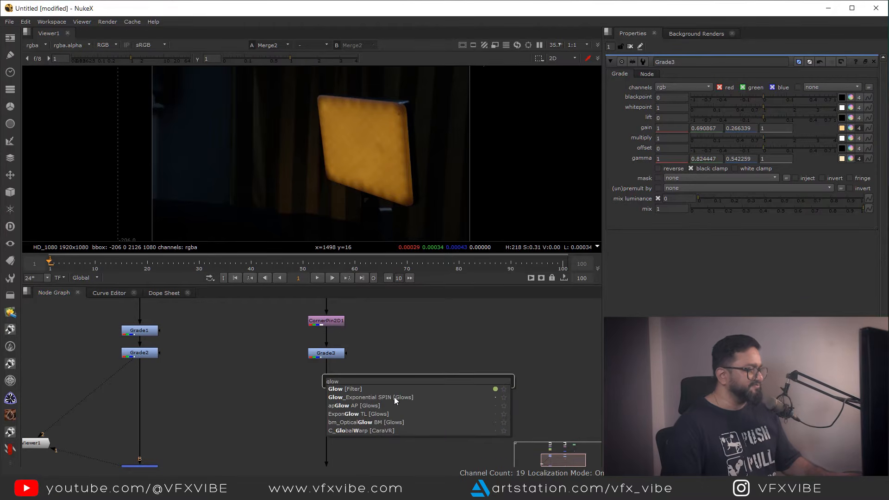
left_click(349, 390)
scroll(417, 385, "up", 1)
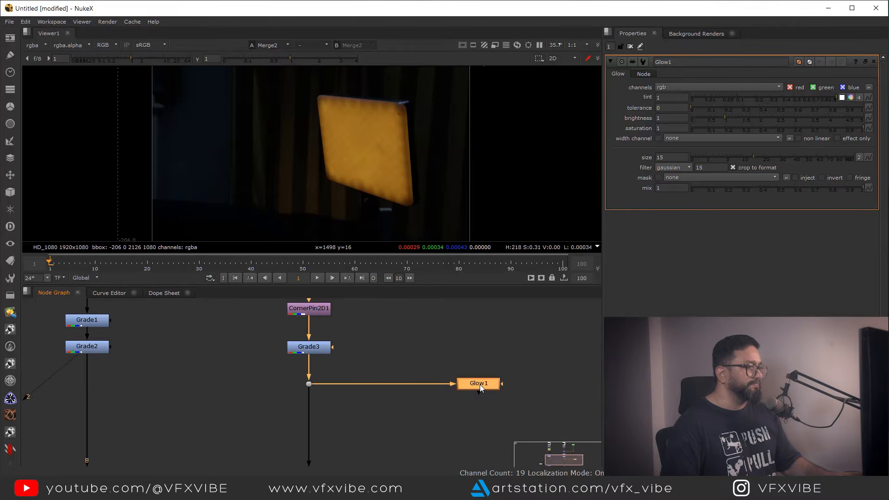
View Glow1, restrict it to effect only and raise its tolerance to about 0.4.
key("1")
left_click(837, 139)
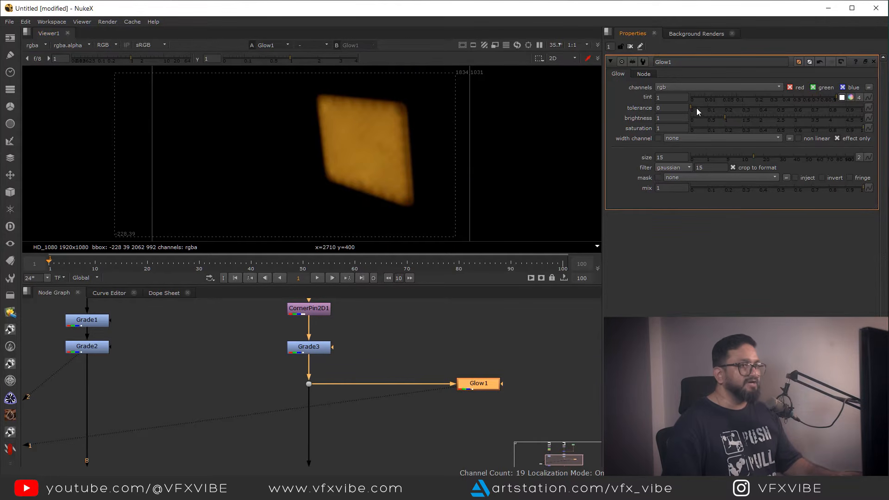
left_click_drag(691, 108, 763, 119)
Merge Glow1 back onto the panel branch below Grade3 using a Merge node with the plus operation.
middle_click_drag(350, 437, 375, 366)
left_click(377, 366)
key("m")
left_click_drag(370, 383, 493, 334)
left_click_drag(412, 361, 496, 397, "ctrl")
left_click_drag(495, 397, 496, 391, "ctrl")
left_click(327, 392)
key("1")
left_click(669, 88)
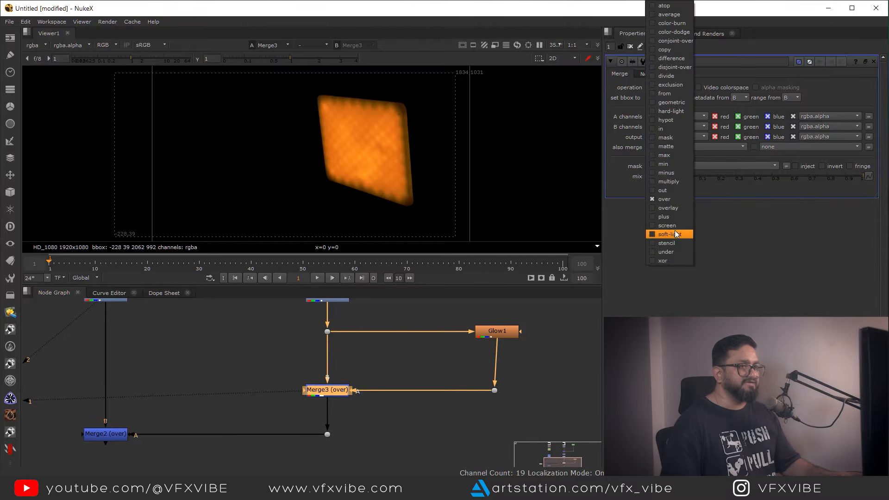
left_click(664, 217)
Add a dot on the wire into Glow1, connect a second Glow node to it and view its output.
scroll(179, 396, "down", 3)
left_click_drag(129, 407, 353, 373)
left_click_drag(193, 381, 186, 447)
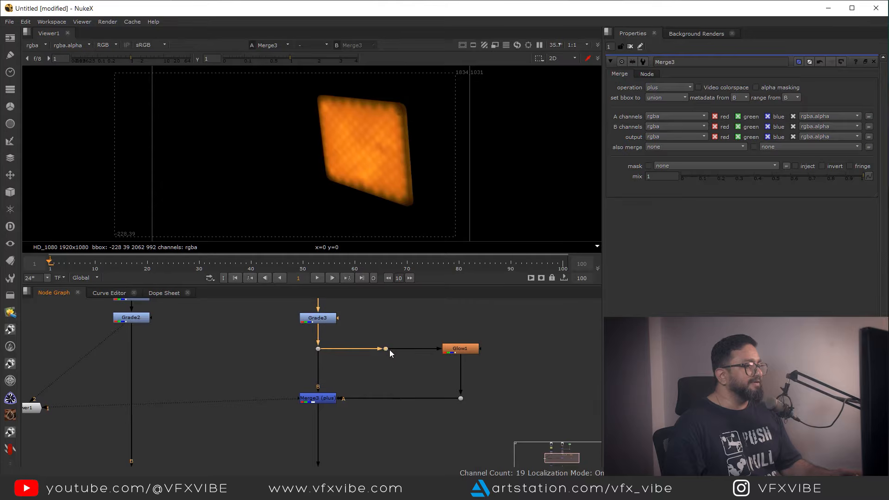
left_click_drag(390, 350, 398, 351)
middle_click_drag(384, 426, 381, 400)
left_click(381, 399)
key("Tab")
key("Return")
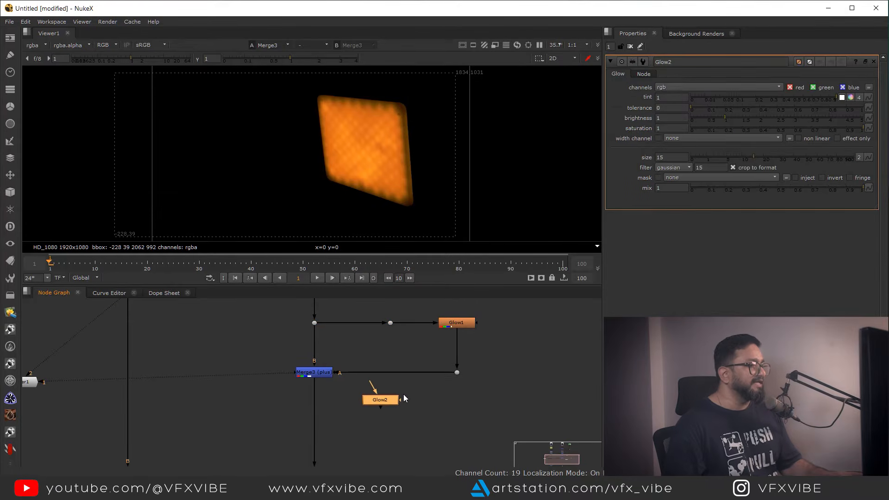
left_click(388, 341)
left_click_drag(385, 404, 400, 416)
key("1")
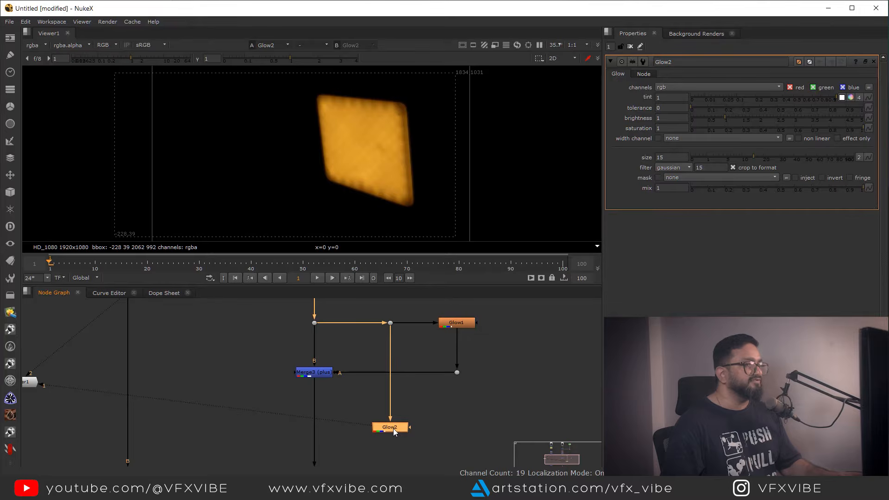
Set Glow2 to effect only with size 500 and brightness 2.06.
left_click(837, 139)
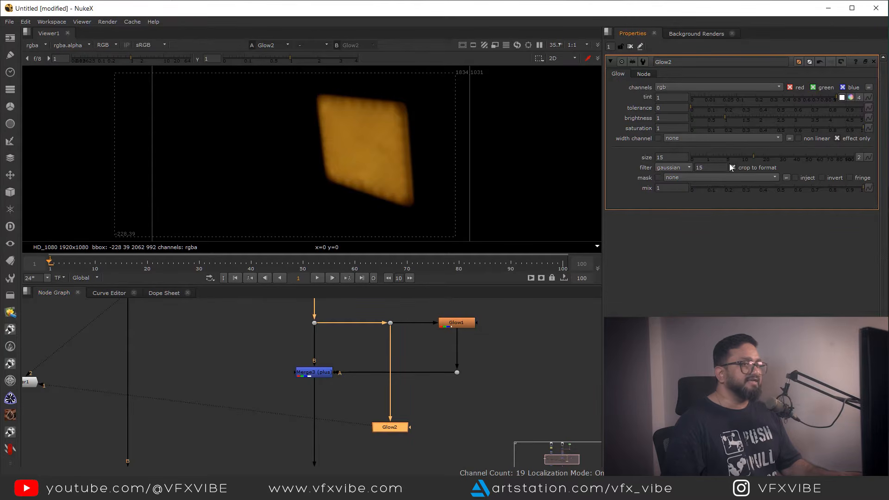
left_click_drag(754, 157, 854, 159)
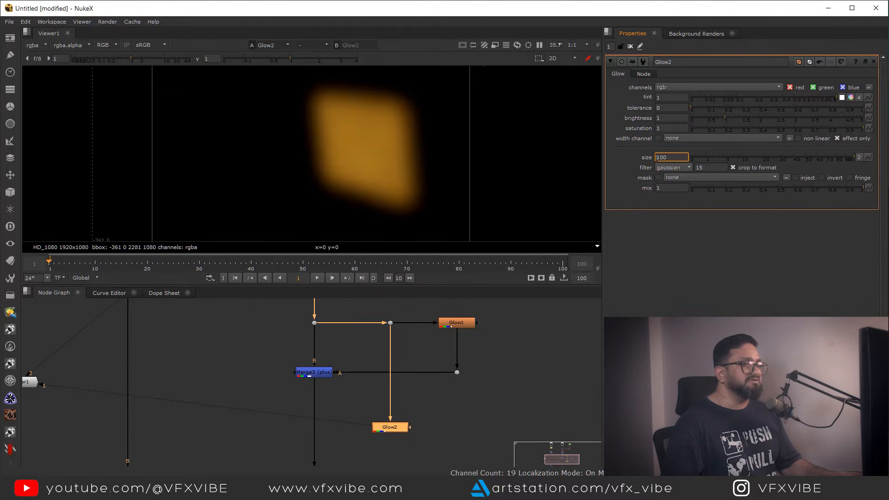
key("Up")
key("Up")
key("Up")
key("Up")
key("Up")
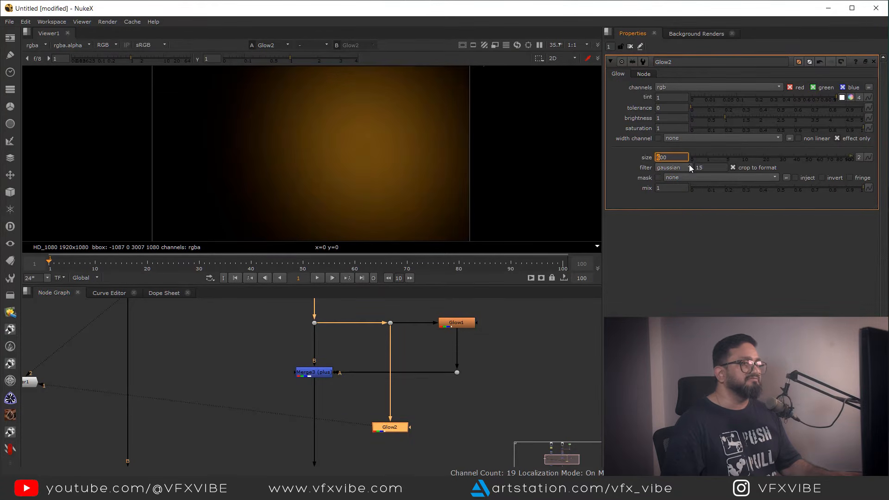
key("Down")
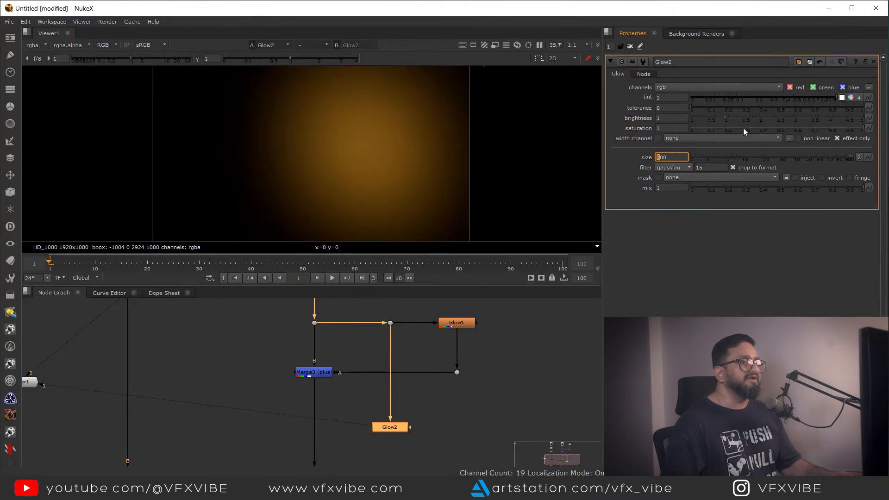
left_click_drag(726, 117, 756, 120)
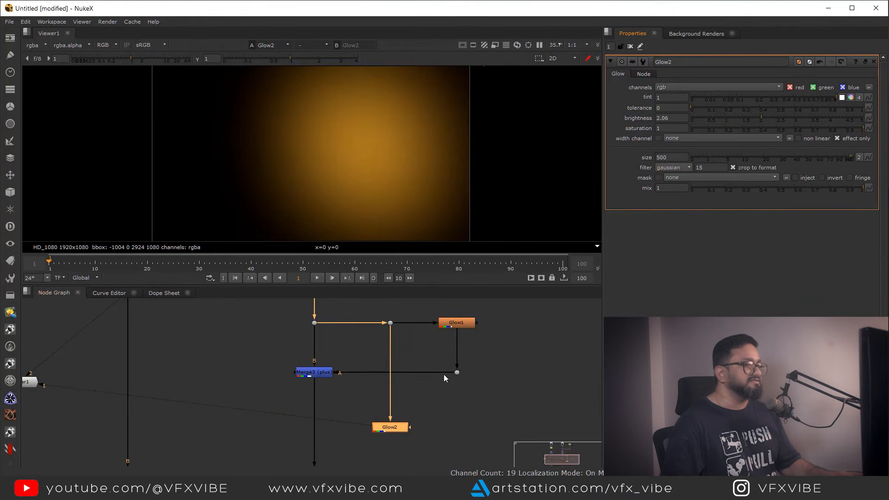
Merge Glow2 into the panel branch below Merge3 using a Merge node with the plus operation.
middle_click_drag(443, 374, 460, 354)
scroll(409, 389, "down", 3)
left_click(391, 395)
key("m")
scroll(387, 400, "up", 3)
left_click_drag(387, 397, 442, 384)
key("1")
left_click(669, 87)
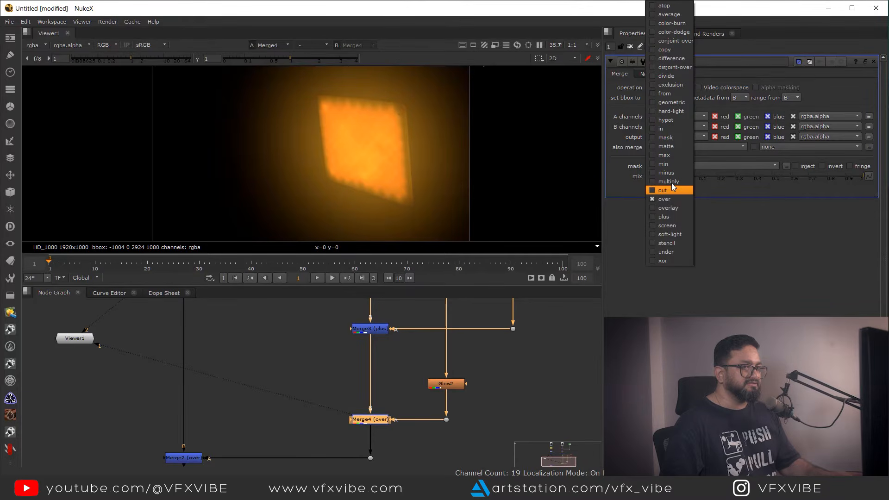
left_click(662, 217)
View the Merge2 composite in a full-window viewer and inspect the glow around the panel up close.
scroll(377, 416, "down", 3)
middle_click_drag(377, 416, 390, 378)
left_click_drag(360, 387, 328, 404)
key("1")
middle_click_drag(385, 193, 417, 228)
key("space")
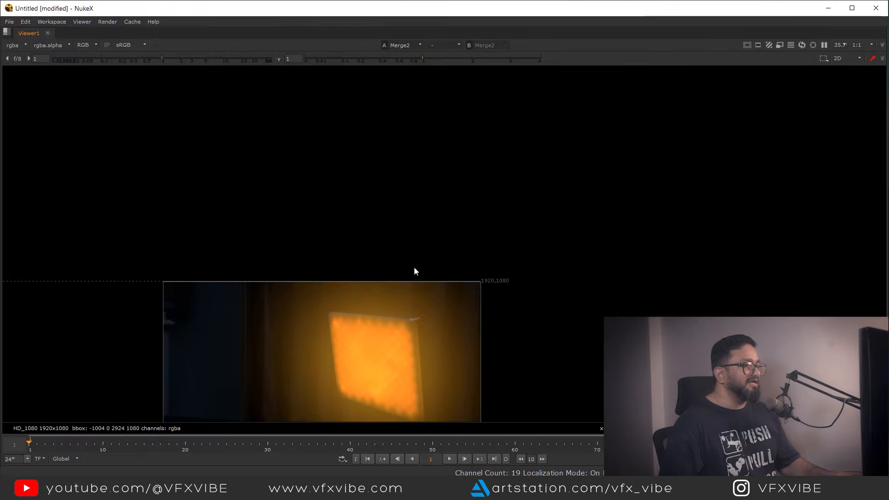
scroll(470, 226, "up", 5)
scroll(470, 225, "down", 4)
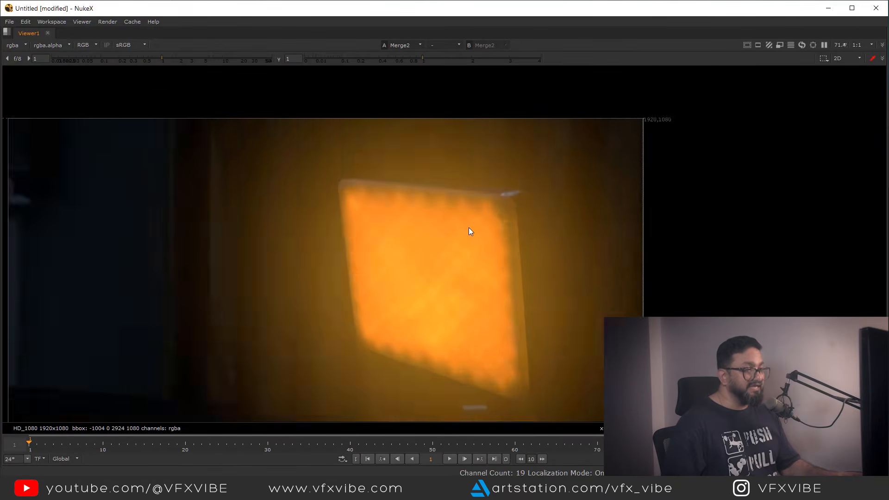
scroll(440, 227, "up", 2)
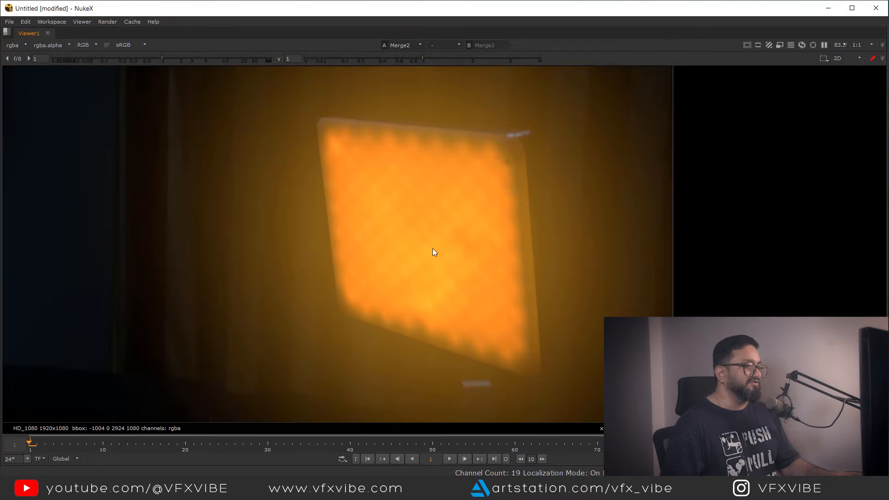
key("space")
View Glow1's output on its own to examine its colour.
scroll(418, 413, "up", 5)
scroll(400, 368, "down", 3)
scroll(426, 391, "up", 3)
left_click(425, 389)
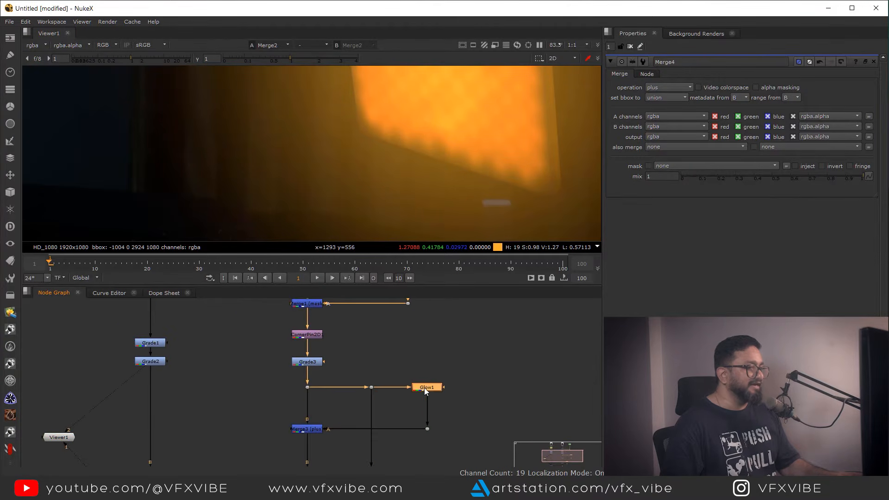
key("1")
scroll(470, 153, "down", 4)
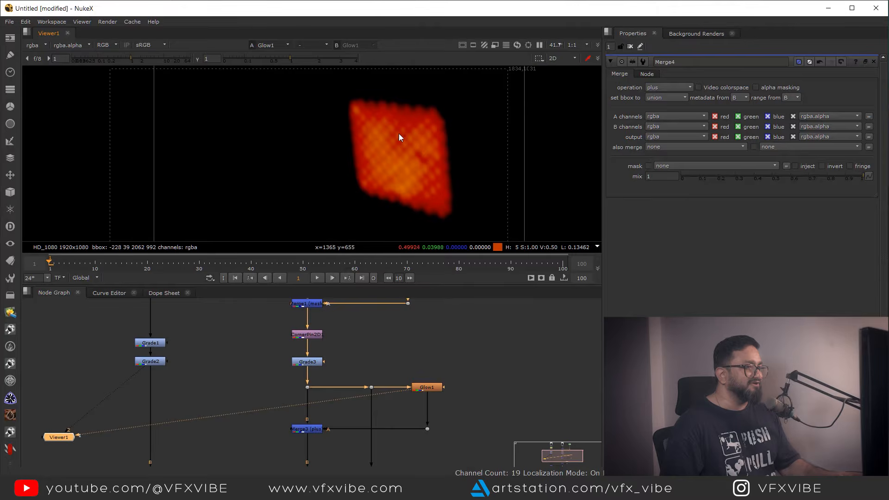
Insert a Saturation node after Glow1 and set its saturation to 0.68.
scroll(434, 387, "up", 3)
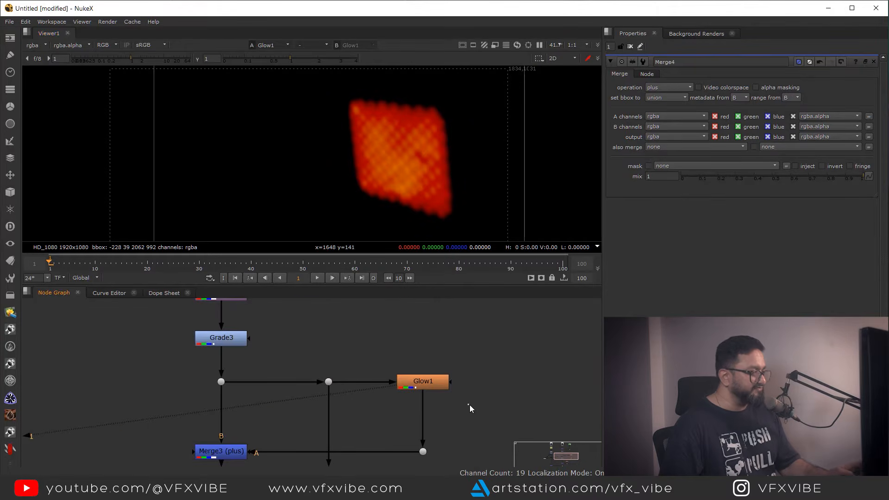
key("Tab")
type("sat")
left_click(398, 414)
left_click_drag(431, 416, 428, 417)
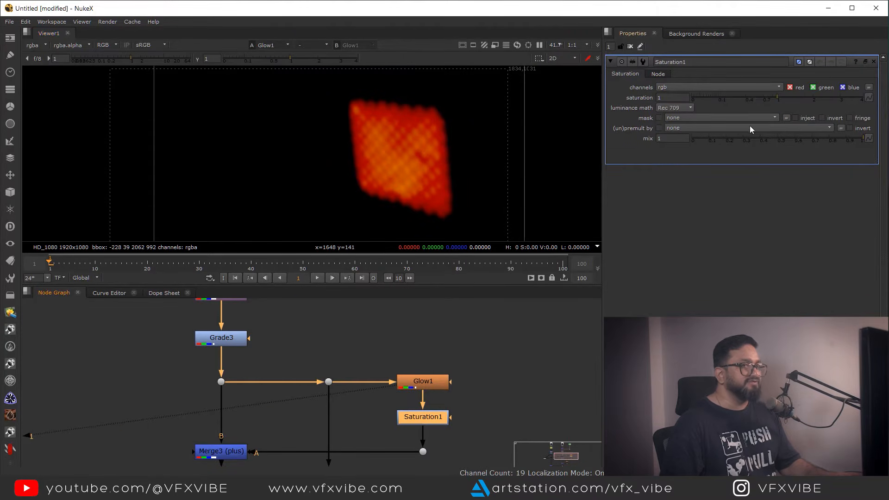
left_click_drag(777, 97, 730, 101)
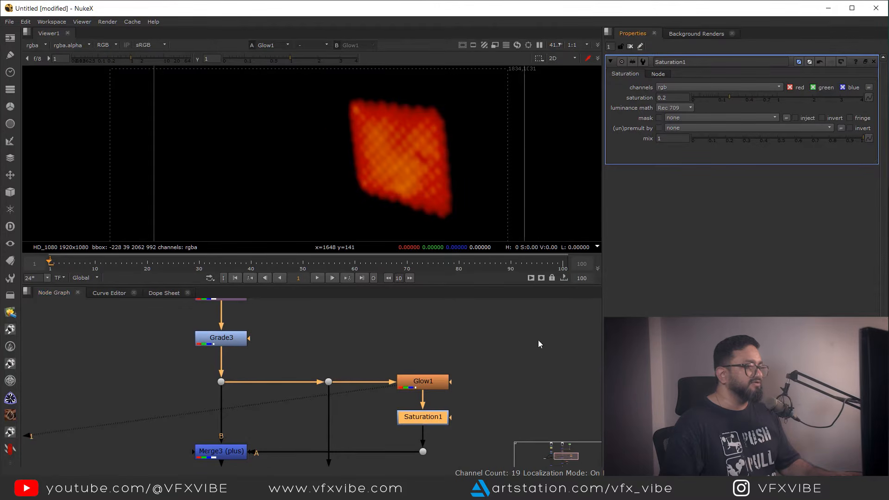
key("1")
left_click_drag(726, 97, 764, 107)
View the Merge2 composite in a full-window viewer and examine how far the glow spreads over the background.
scroll(401, 391, "down", 5)
middle_click_drag(365, 440, 450, 310)
left_click(297, 374)
key("1")
key("space")
middle_click_drag(380, 354, 511, 260)
scroll(499, 247, "up", 1)
scroll(461, 227, "down", 1)
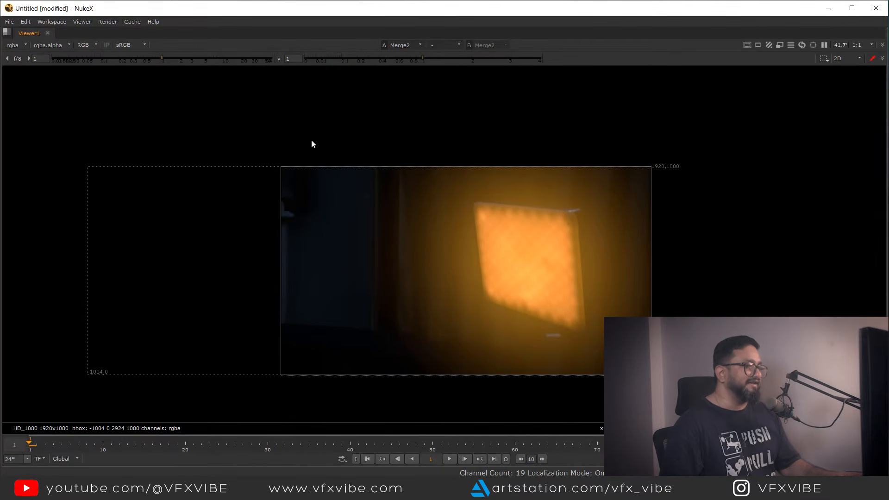
left_click_drag(622, 147, 423, 362)
left_click_drag(670, 126, 406, 392)
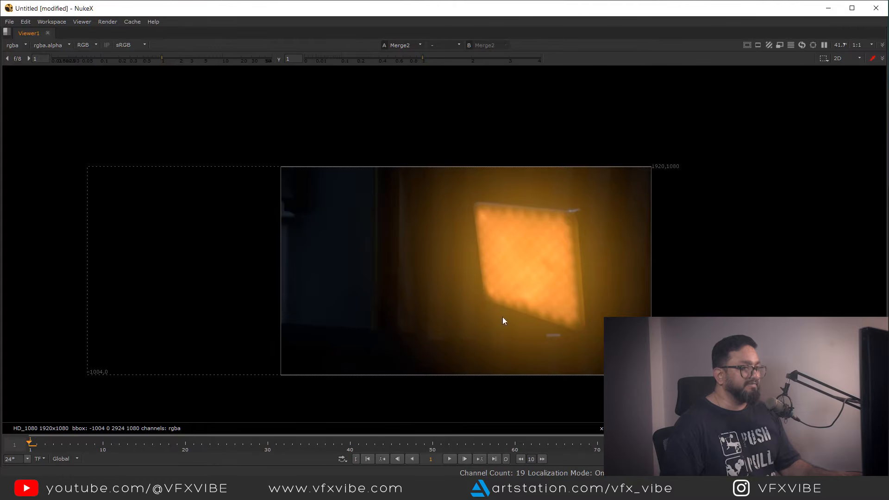
left_click_drag(285, 341, 344, 379)
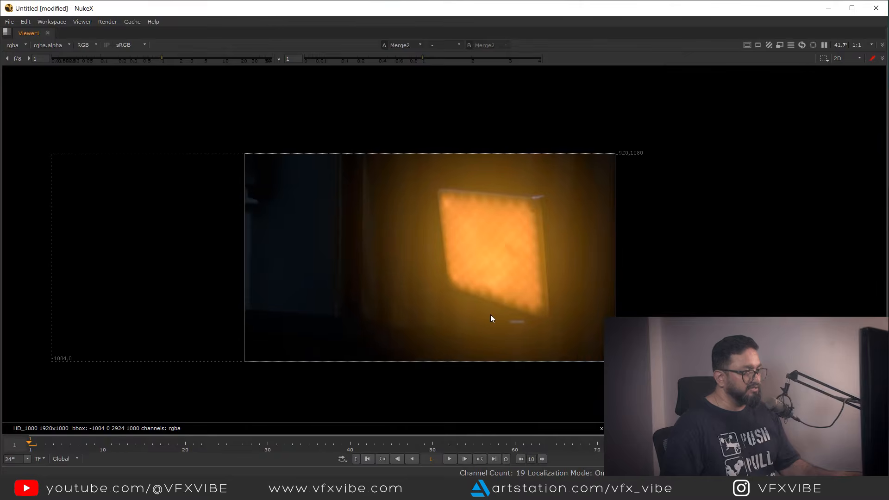
key("space")
Move Merge2 further down the graph and add another dot on the wire leading into Glow1.
scroll(416, 385, "down", 3)
left_click_drag(311, 410, 351, 418)
left_click(362, 411)
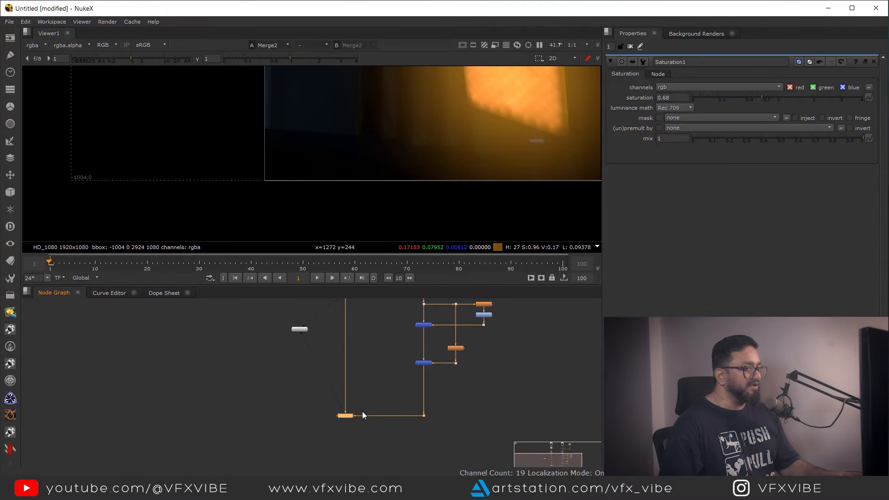
scroll(432, 378, "up", 3)
left_click_drag(472, 404, 463, 380)
left_click(440, 344)
left_click_drag(467, 344, 433, 346)
left_click(448, 353)
left_click(426, 345, "ctrl")
Add a third Glow node fed from the new dot, view its output and set it to effect only.
left_click(434, 407)
key("Tab")
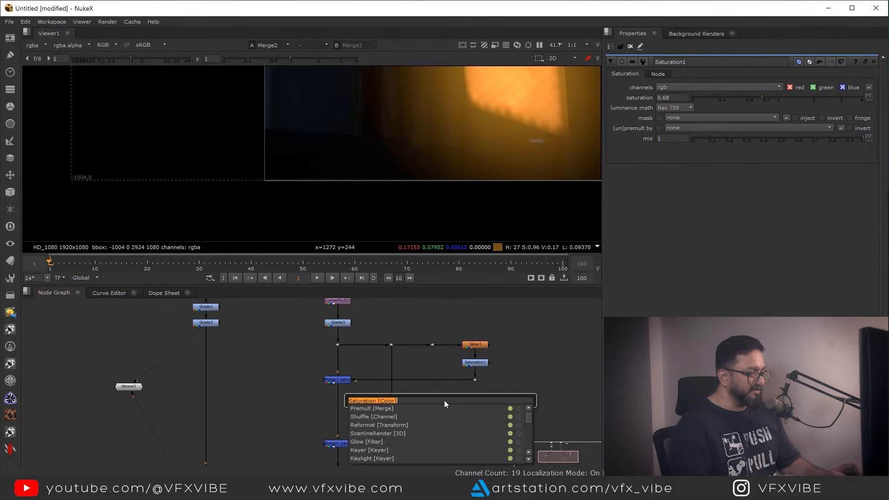
type("glow")
key("Return")
middle_click_drag(442, 457, 444, 419)
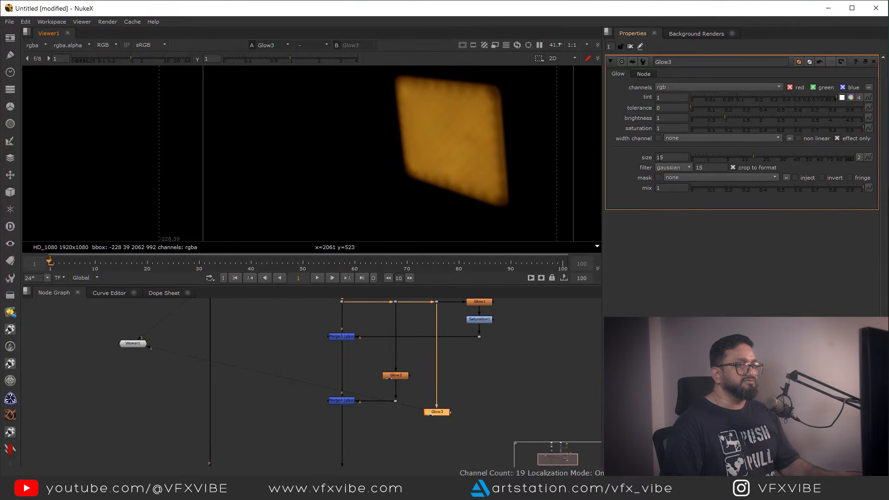
Increase Glow3's size to 100 and further to 400, checking its spread across the frame.
left_click(657, 157)
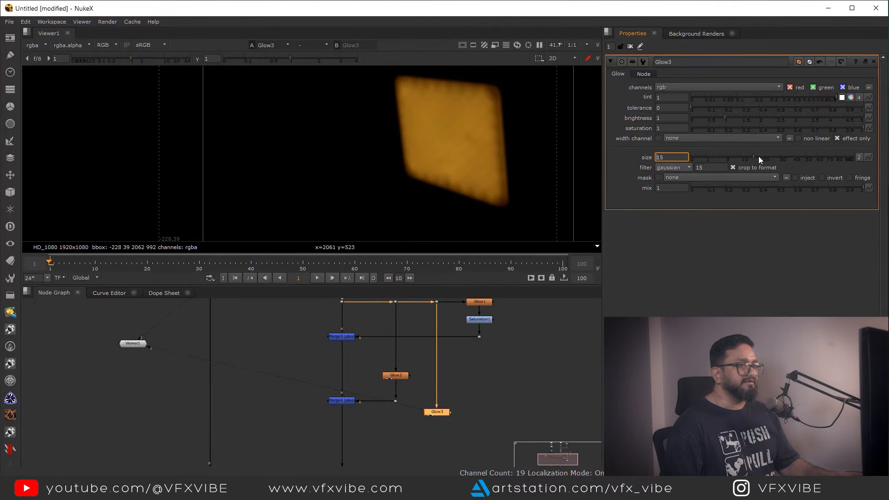
type("100")
key("Return")
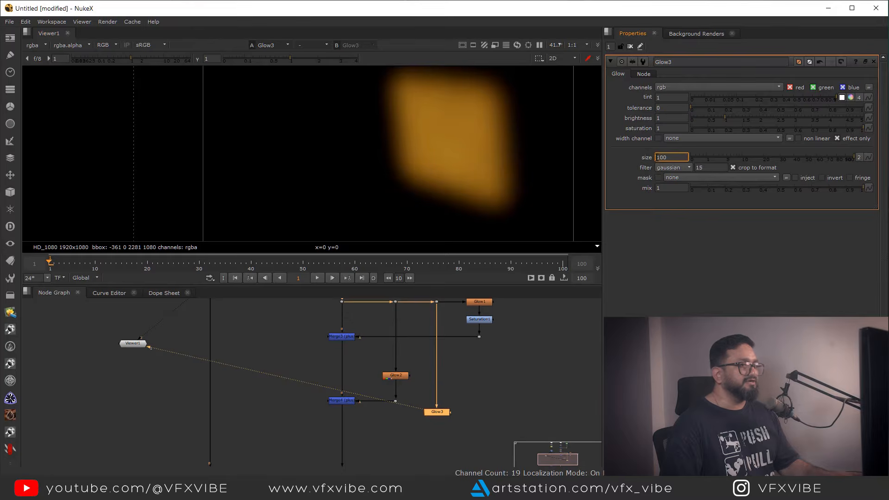
scroll(473, 146, "down", 2)
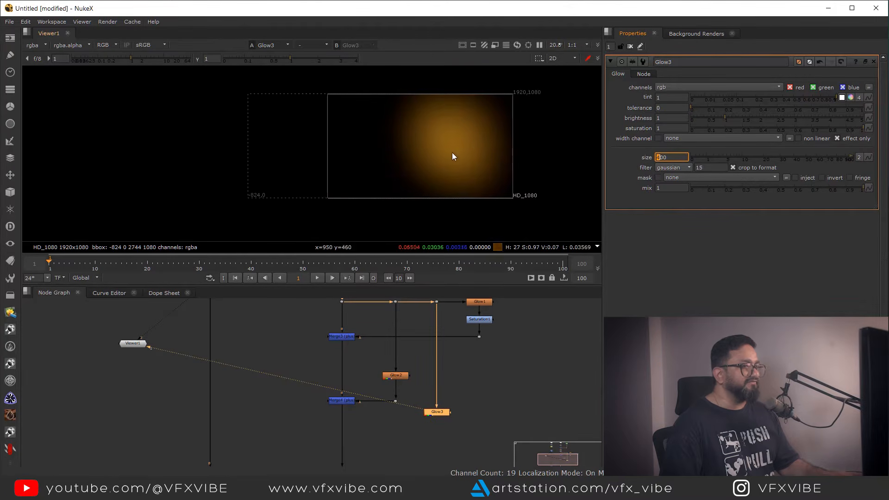
Set Glow3's size to 300 and raise its brightness to about 2.38.
key("Down")
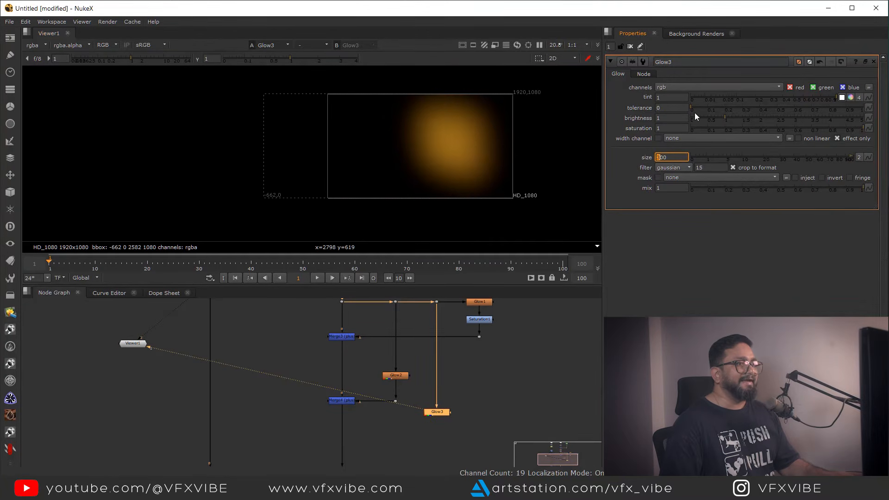
left_click_drag(724, 117, 773, 121)
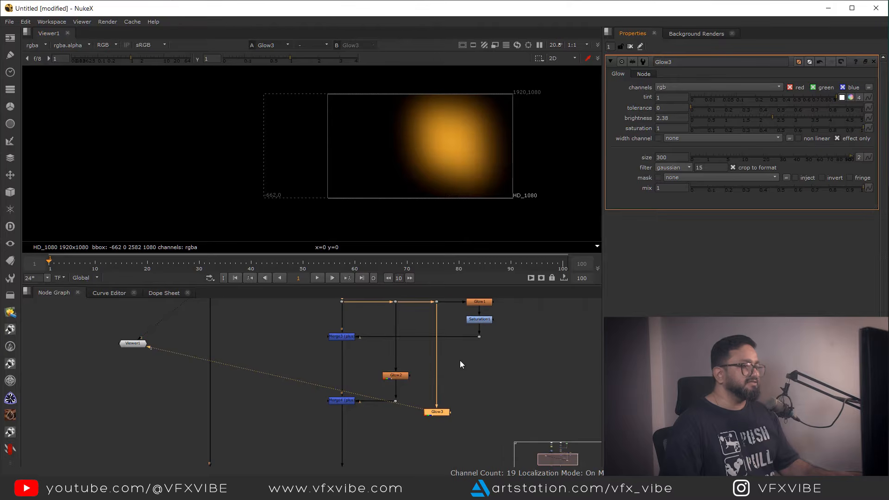
Add a Merge below the Glow2 merge with Glow3 routed into its A input through a dot, view it and set its operation to plus.
middle_click_drag(460, 360, 473, 308)
key("m")
left_click_drag(387, 389, 357, 398)
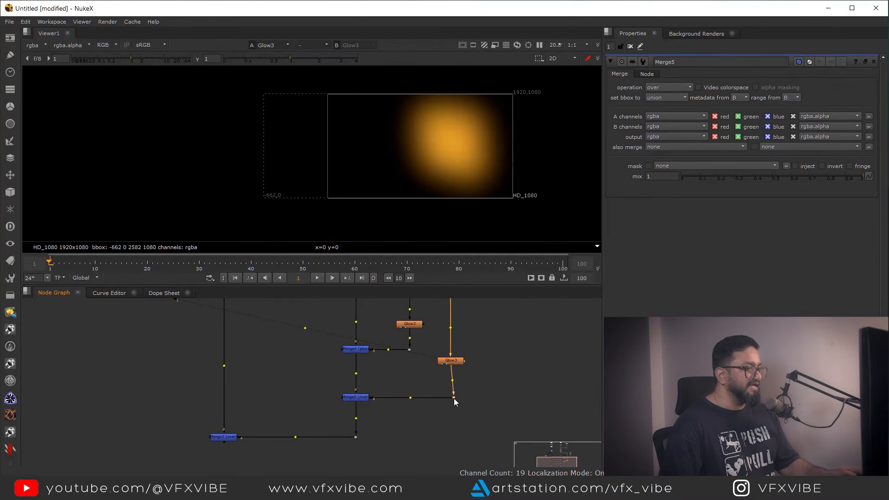
left_click_drag(454, 398, 451, 398, "ctrl")
left_click_drag(276, 415, 123, 460)
key("1")
left_click(351, 401)
key("1")
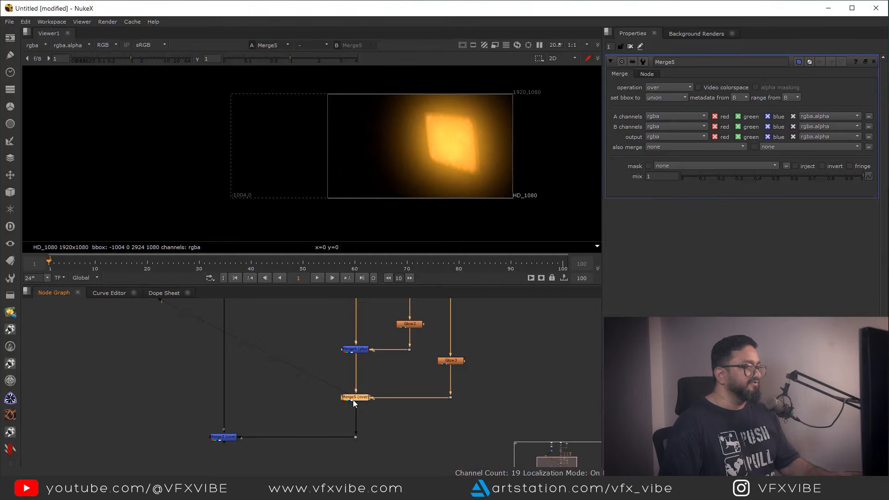
left_click(670, 87)
left_click(666, 209)
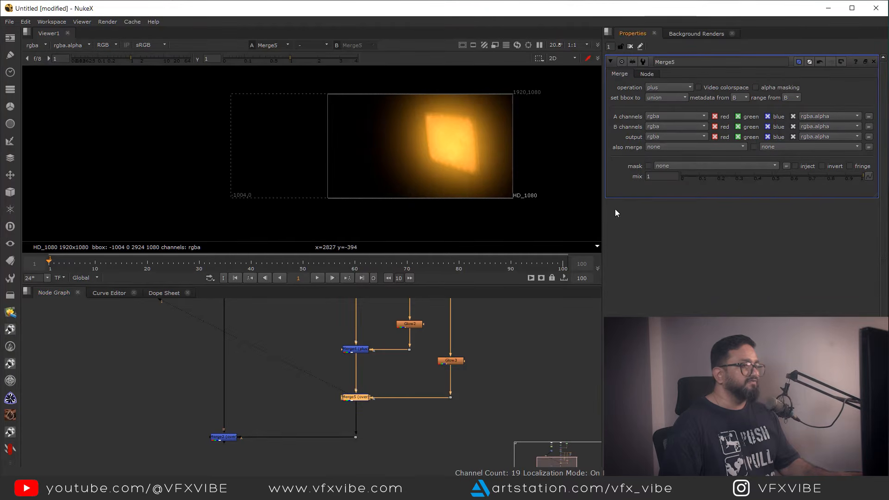
Compare the panel glow with and without Glow3's contribution by repeatedly disabling and re-enabling Merge5.
scroll(478, 129, "up", 3)
scroll(486, 148, "down", 2)
left_click_drag(396, 385, 302, 412)
key("d")
key("d")
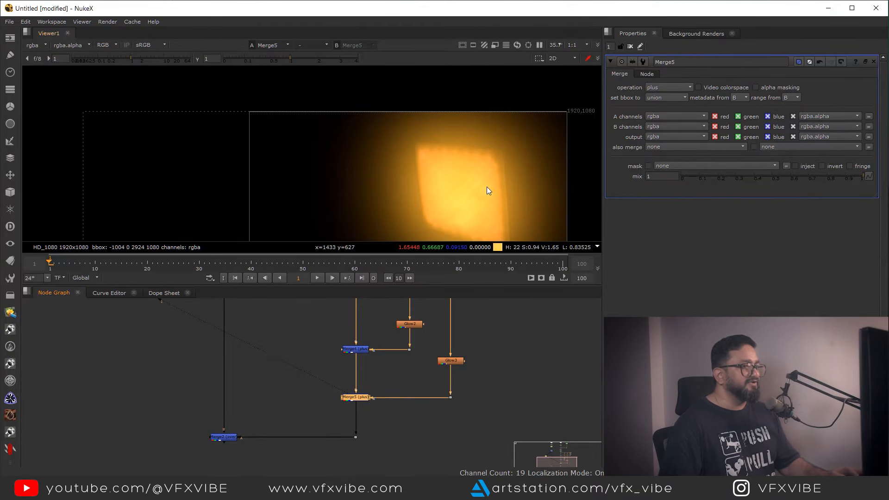
middle_click_drag(501, 162, 487, 130)
key("d")
key("d")
key("d")
key("d")
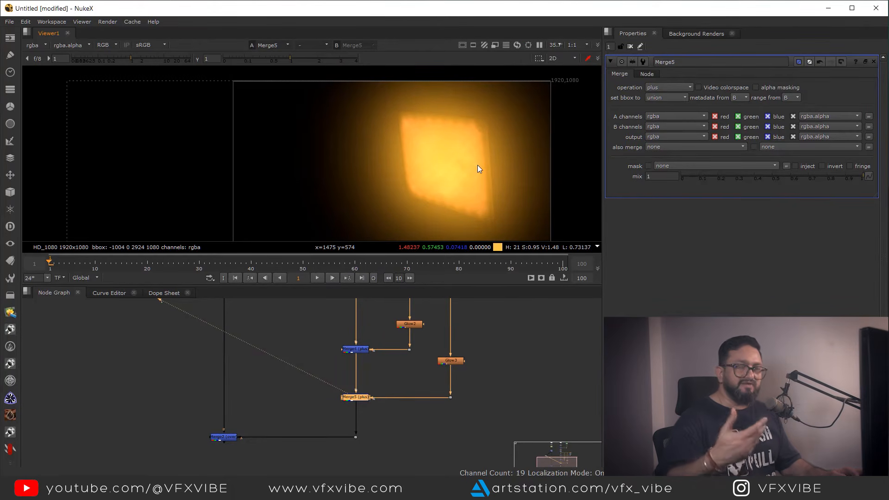
key("d")
key("d")
View the Merge2 composite in a full-window viewer and examine how the combined glows spread over the curtain and wall.
scroll(362, 383, "down", 3)
left_click_drag(299, 397, 199, 448)
key("1")
key("space")
middle_click_drag(401, 327, 502, 231)
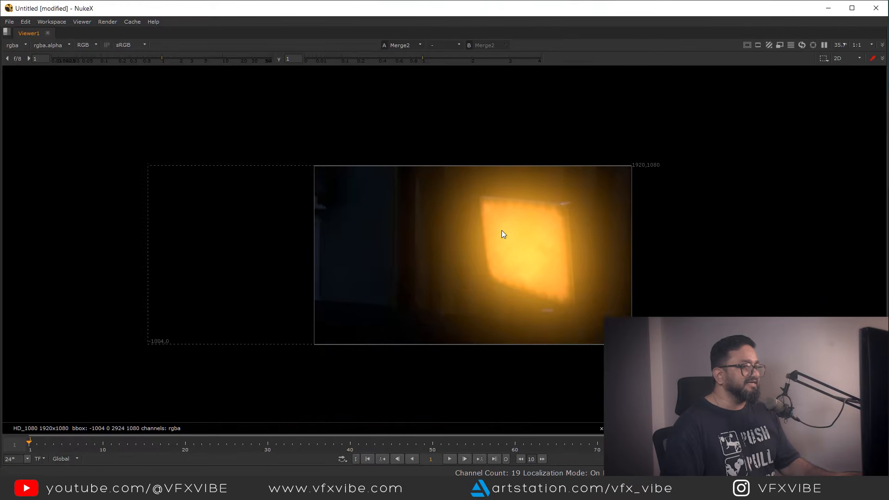
scroll(503, 234, "up", 2)
left_click_drag(392, 123, 707, 399)
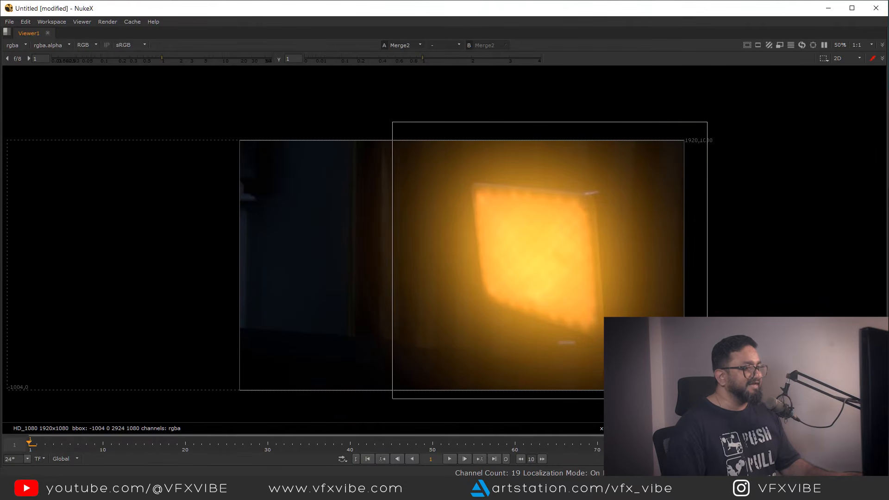
left_click_drag(675, 120, 368, 402)
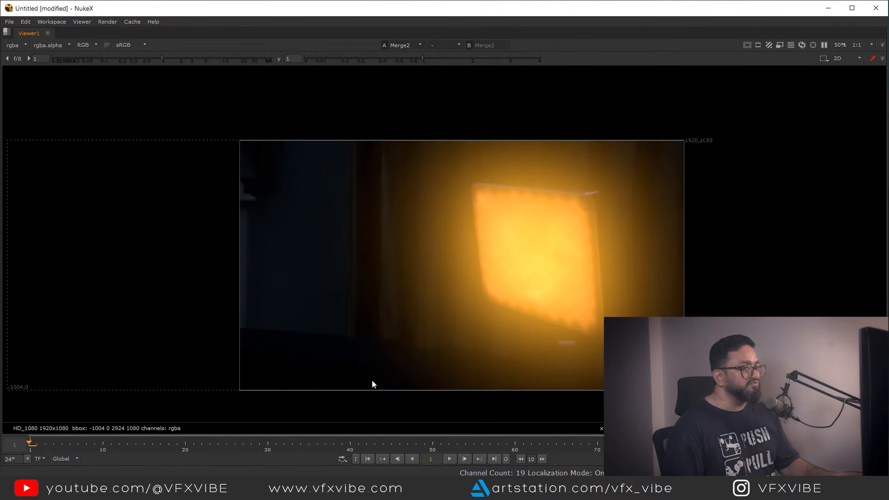
Lower the mix of Merge3, the merge adding Glow1, to about 0.475 while checking the composite.
key("space")
scroll(420, 369, "up", 5)
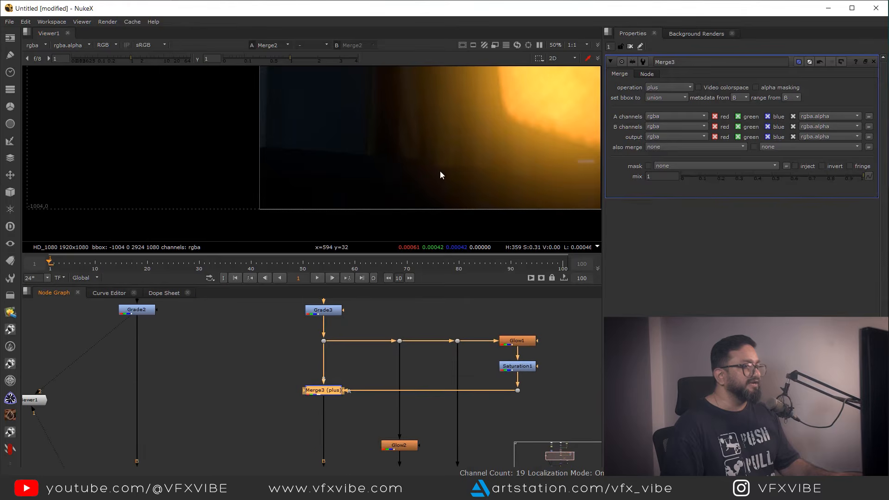
left_click_drag(848, 178, 796, 189)
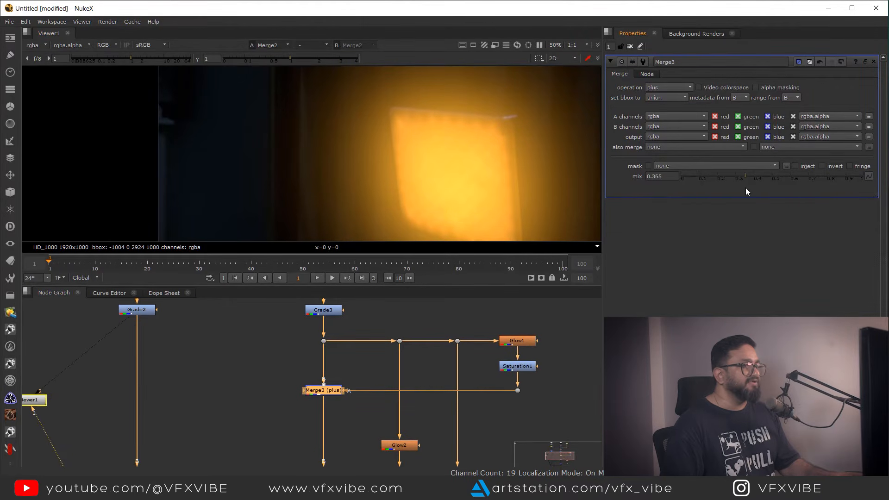
scroll(511, 170, "down", 3)
scroll(389, 367, "down", 5)
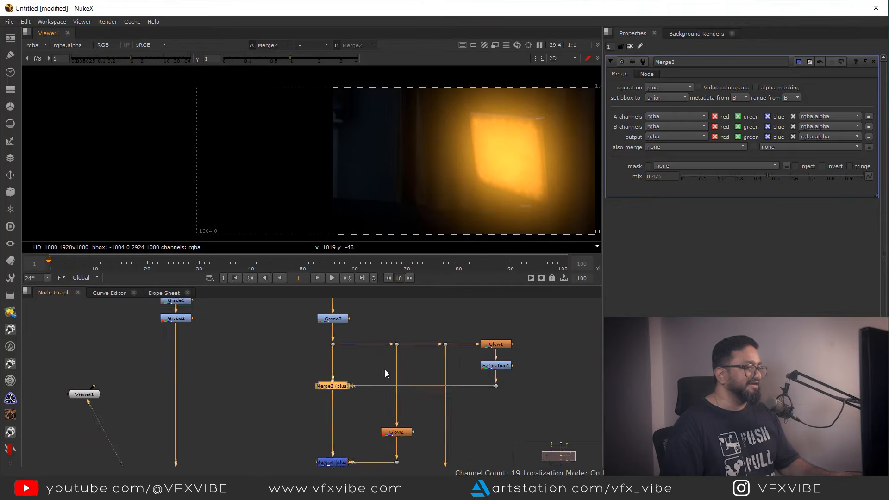
View Grade2's output in a full-window viewer and raise the viewer gain to about 17.5 to brighten the dark plate.
left_click_drag(352, 370, 377, 462)
middle_click_drag(400, 334, 392, 378)
scroll(392, 378, "up", 3)
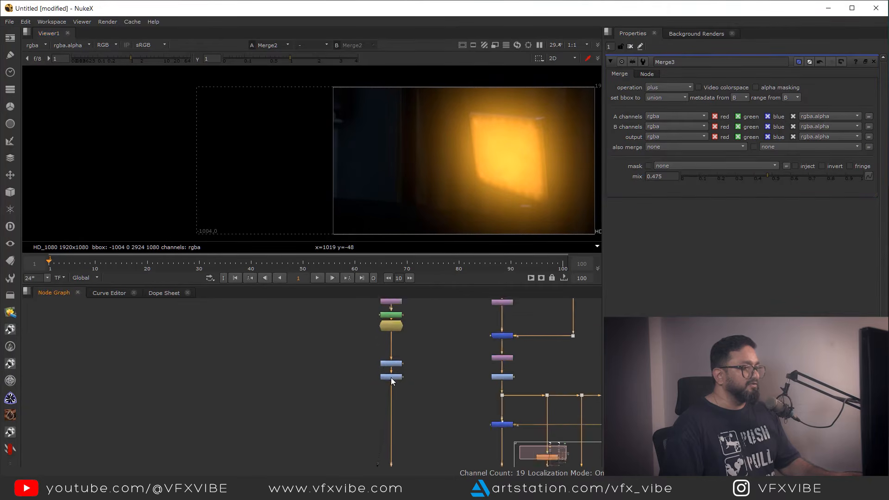
left_click(393, 378)
key("1")
key("space")
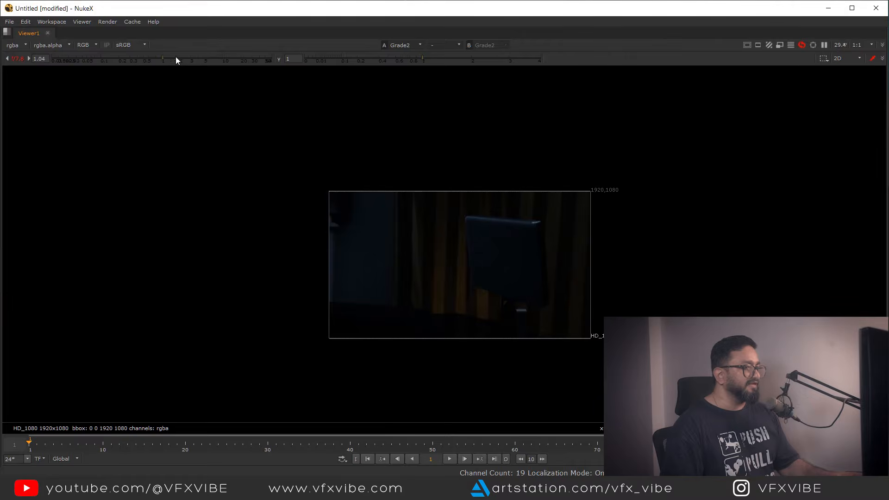
left_click_drag(176, 60, 237, 59)
Examine the panel, curtain and foreground box in the brightened plate and raise the viewer gain to about 26.5.
scroll(462, 252, "up", 3)
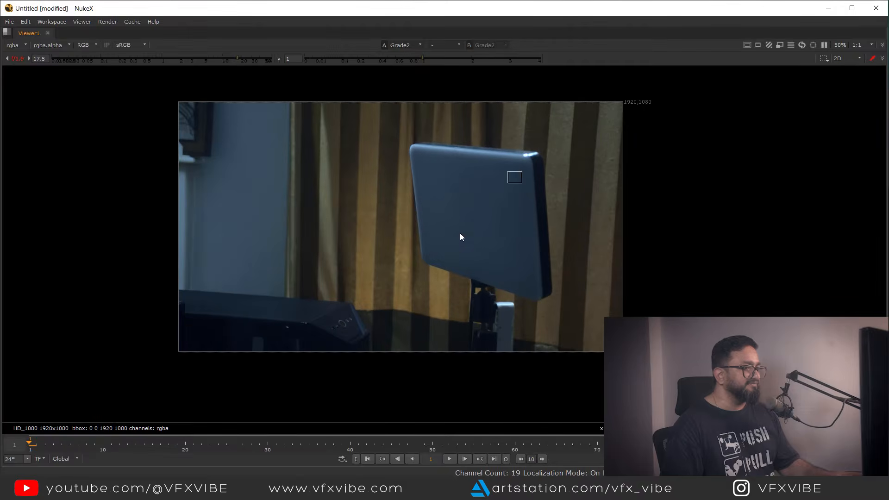
left_click_drag(460, 234, 430, 267)
middle_click_drag(415, 297, 484, 247)
scroll(483, 250, "up", 2)
middle_click_drag(482, 277, 508, 274)
scroll(479, 268, "down", 2)
left_click_drag(545, 180, 294, 334)
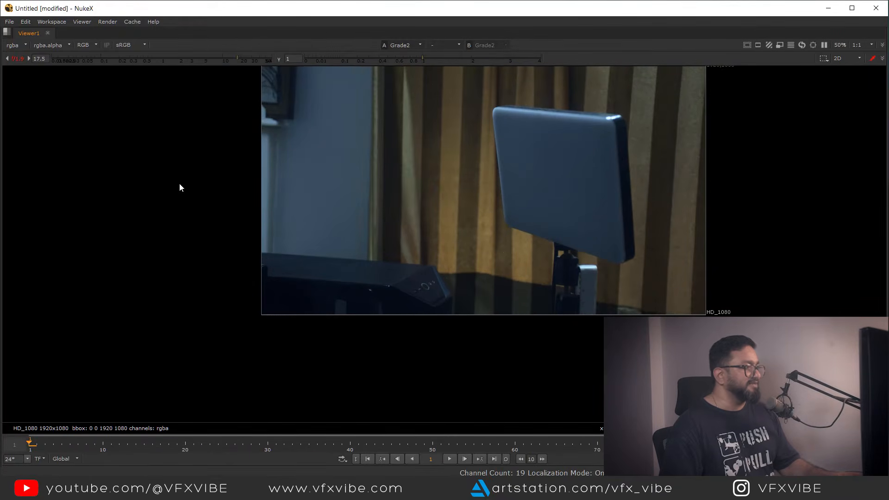
left_click(20, 59)
left_click_drag(216, 59, 248, 60)
Start a Bezier roto shape along the foreground box's upper edge, from the frame's left border to its far corner.
scroll(457, 252, "up", 3)
middle_click_drag(428, 263, 503, 219)
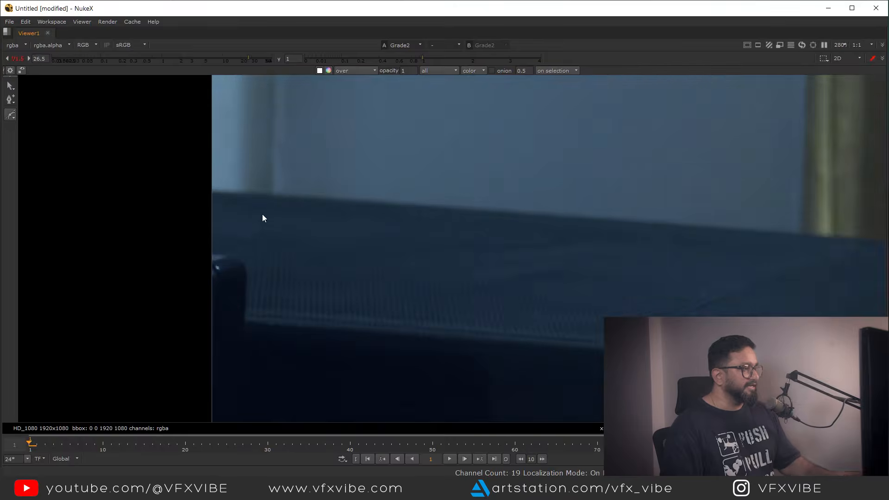
scroll(259, 213, "up", 2)
scroll(186, 195, "up", 2)
left_click(173, 192)
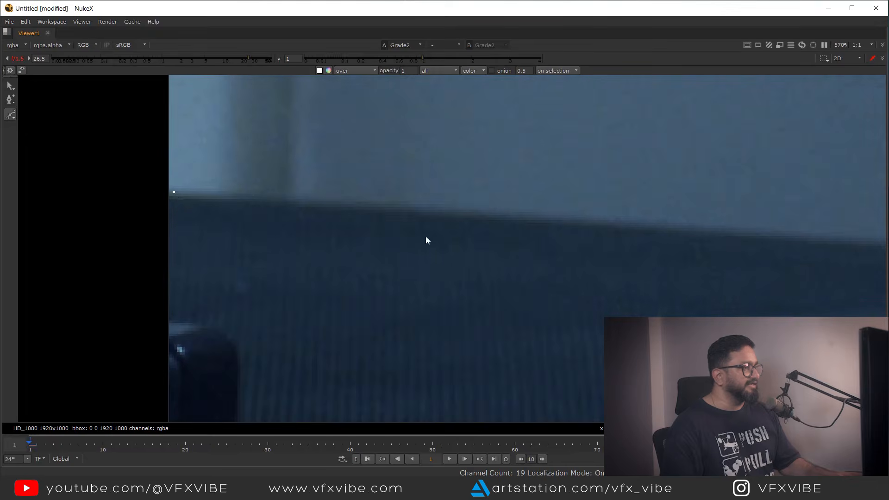
scroll(430, 241, "down", 5)
middle_click_drag(759, 284, 349, 265)
scroll(349, 261, "up", 3)
middle_click_drag(646, 264, 246, 262)
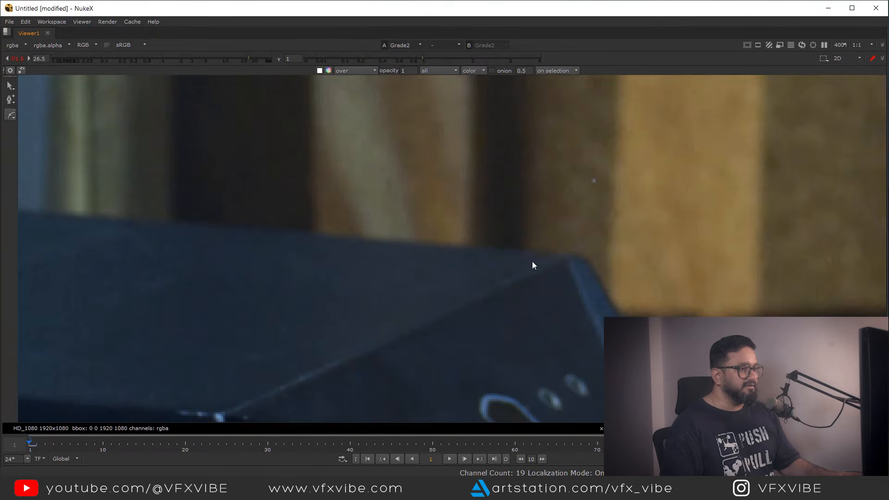
left_click(511, 249)
scroll(546, 254, "up", 3)
middle_click_drag(532, 246, 501, 240)
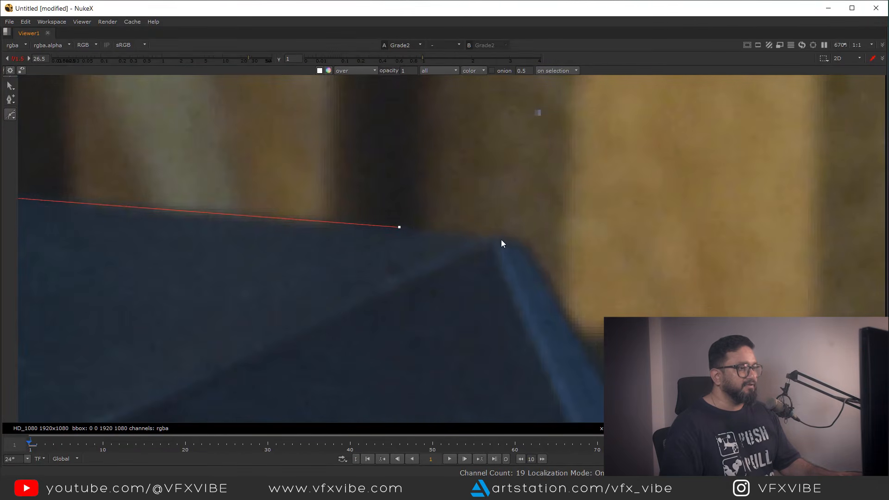
left_click(494, 240)
left_click(528, 246)
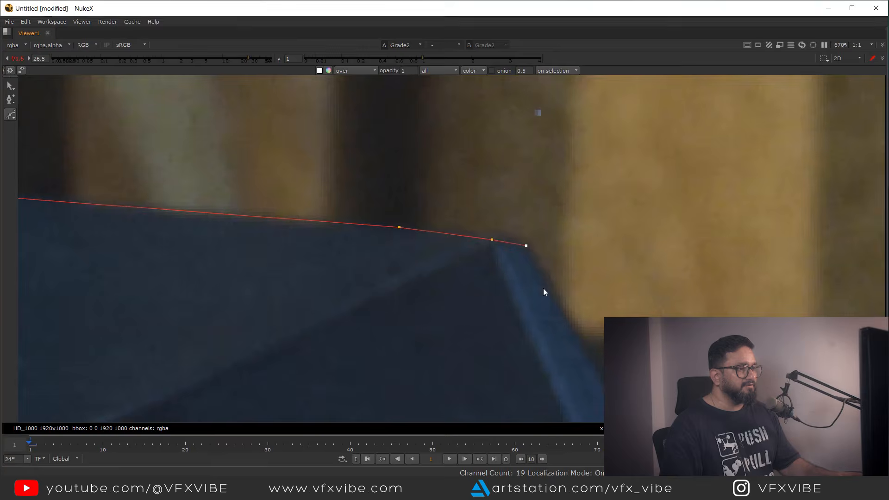
Continue the roto outline down the foreground box's right side to just below the frame.
scroll(543, 291, "down", 4)
middle_click_drag(543, 291, 505, 247)
scroll(471, 264, "up", 5)
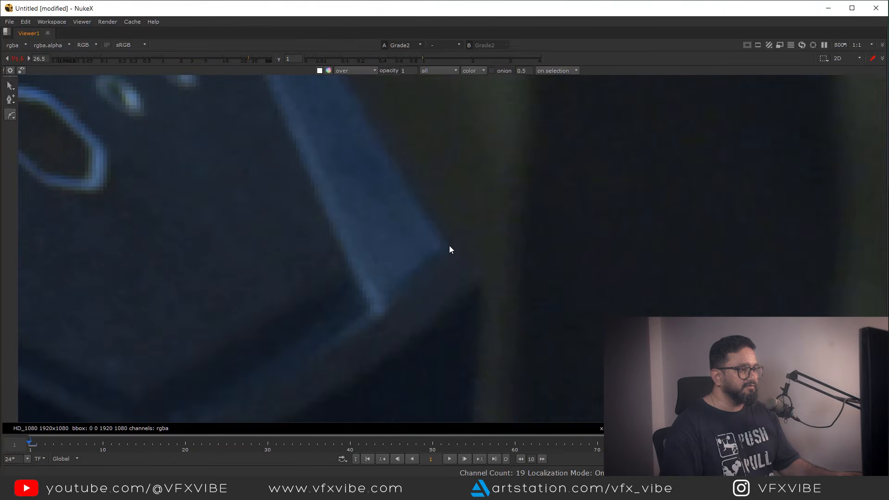
left_click(474, 287)
scroll(470, 288, "down", 5)
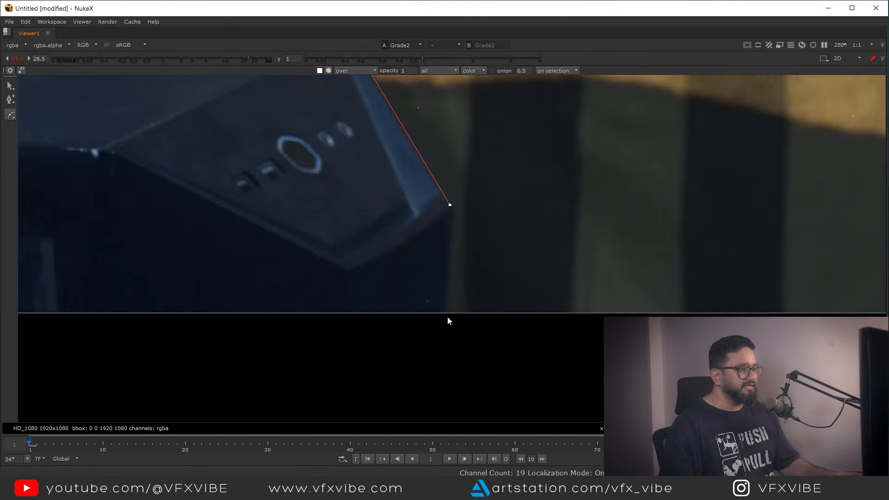
left_click(448, 324)
Close the foreground box's roto shape with points outside the frame's left border and adjust its upper left point.
scroll(420, 328, "down", 3)
middle_click_drag(38, 346, 403, 363)
middle_click_drag(166, 376, 389, 365)
middle_click_drag(326, 165, 317, 252)
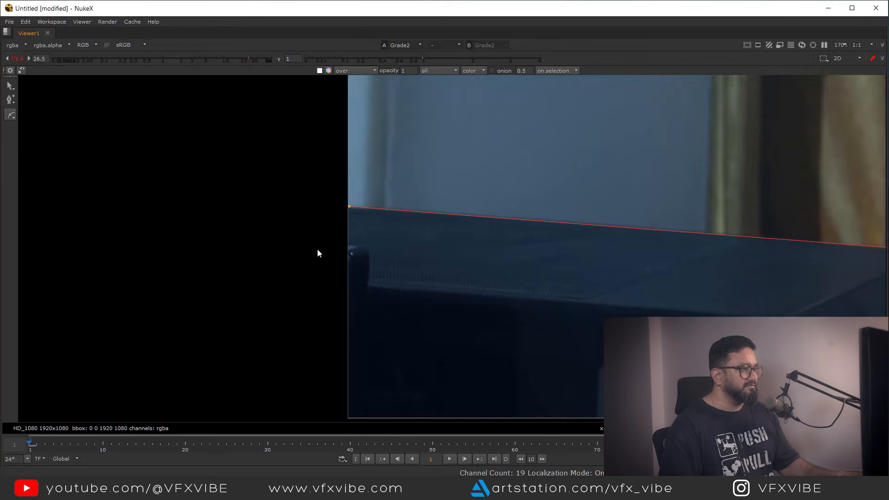
scroll(333, 208, "up", 2)
scroll(377, 221, "up", 2)
left_click(352, 203)
left_click_drag(245, 198, 248, 202)
scroll(361, 255, "down", 6)
scroll(421, 231, "up", 2)
scroll(412, 149, "down", 3)
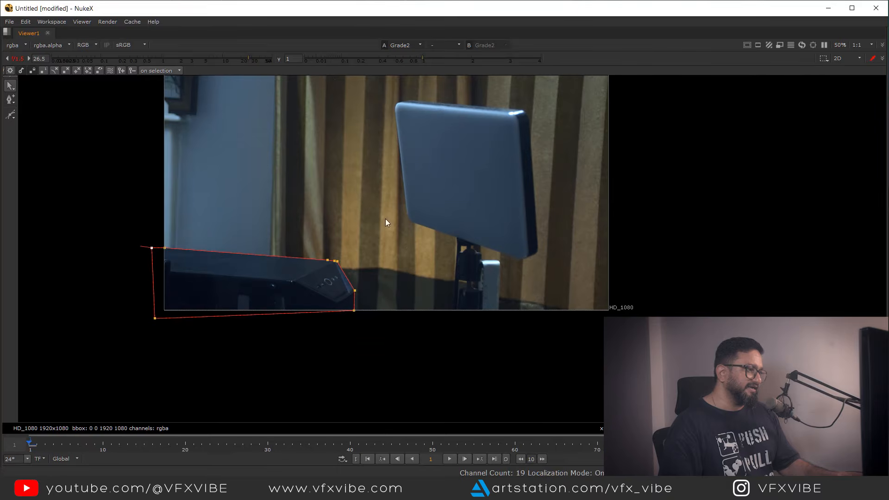
Draw a second closed Bezier spanning from the middle of the panel down across the curtain to the foreground box.
key("v")
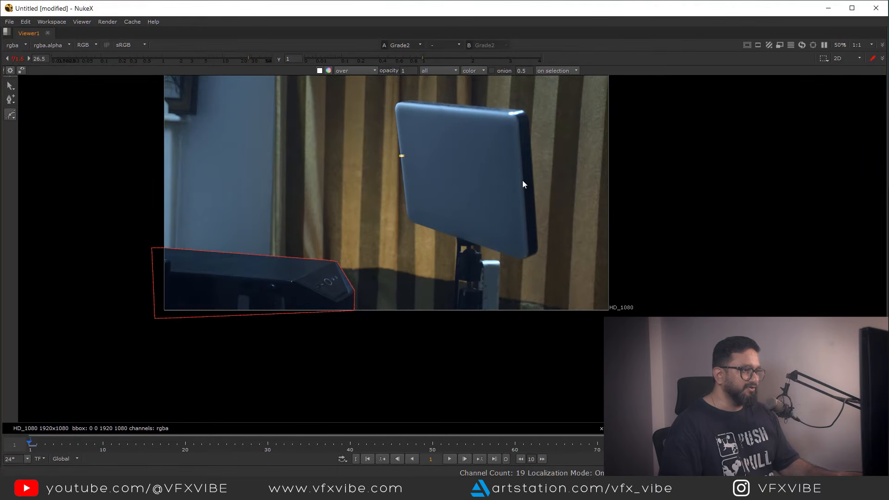
left_click(522, 254)
left_click(358, 323)
left_click(401, 157)
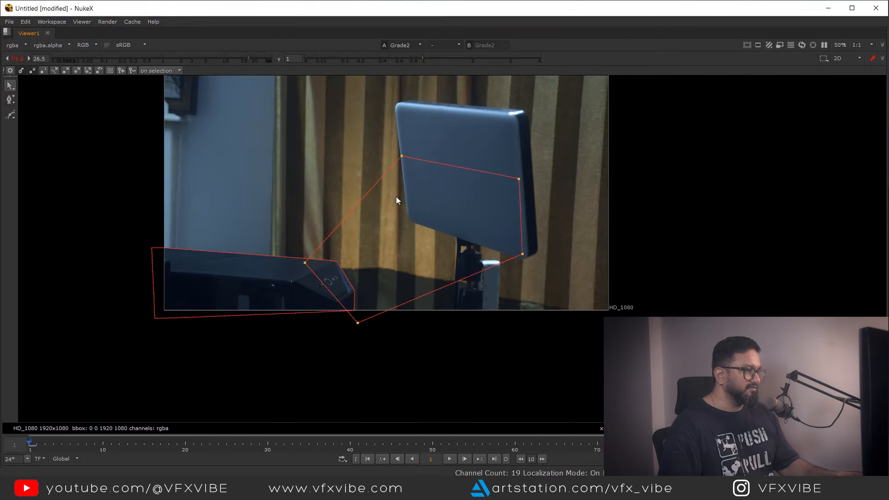
Widen the second Bezier by moving its lower points outward over the box and below the frame, and adjust its point on the panel's left edge.
left_click_drag(304, 262, 262, 272)
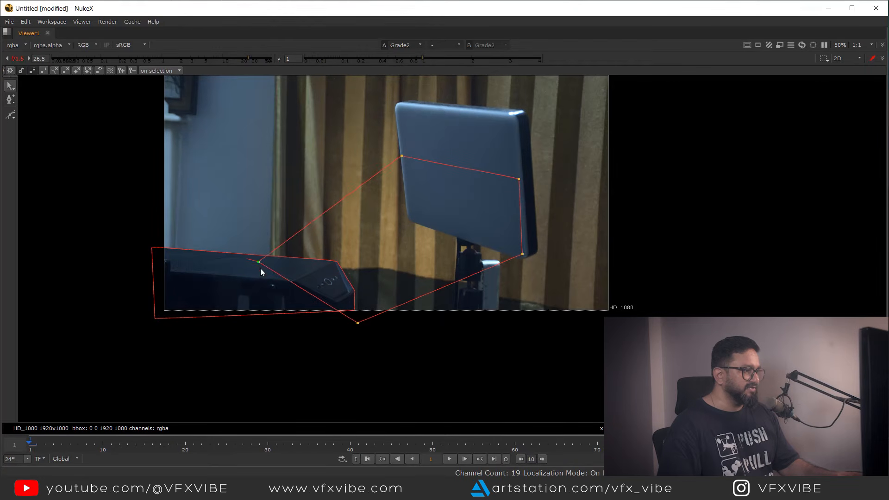
left_click_drag(361, 328, 346, 341)
left_click_drag(404, 161, 407, 164)
left_click(519, 179)
key("space")
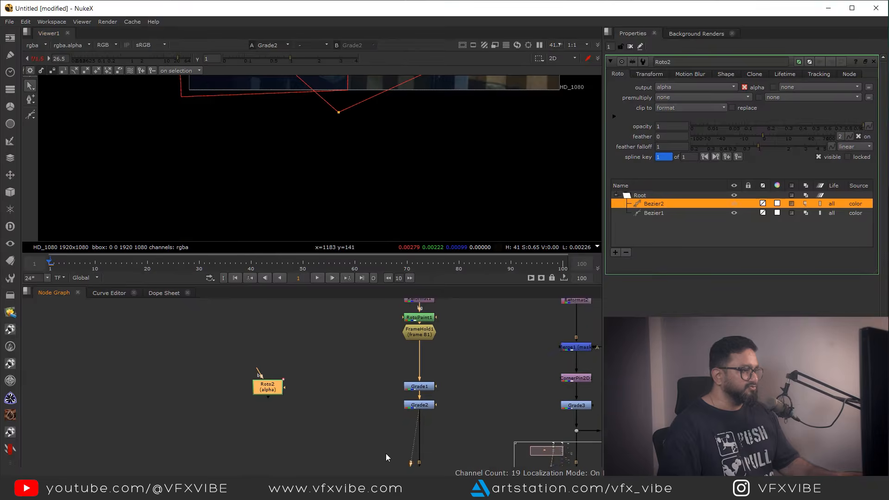
Add a Merge with Roto2 as its A input and FrameHold1 as its B input, route both wires through dots, and view it.
key("m")
left_click_drag(347, 375, 339, 352)
left_click_drag(340, 390, 272, 404)
left_click_drag(271, 403, 260, 350)
left_click_drag(304, 388, 261, 431, "ctrl")
left_click(337, 427)
key("1")
left_click_drag(337, 428, 337, 432)
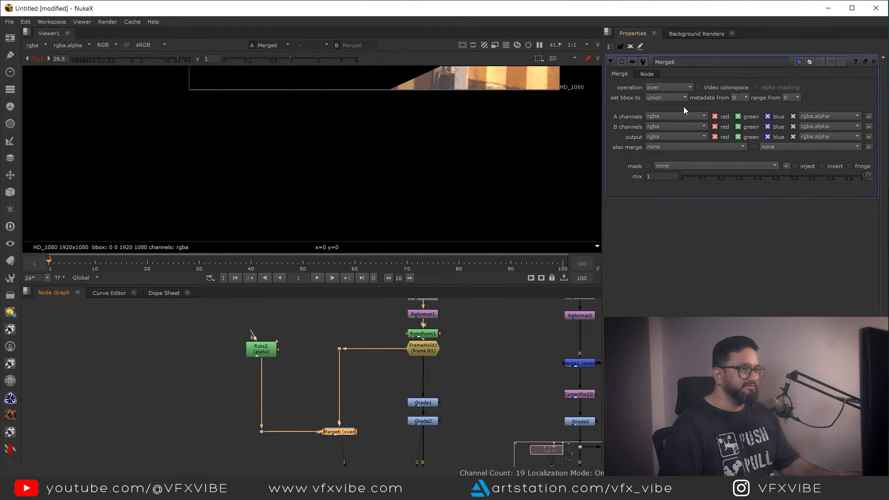
Set Merge6's operation to mask and reset the viewer gain to 1.
left_click(668, 87)
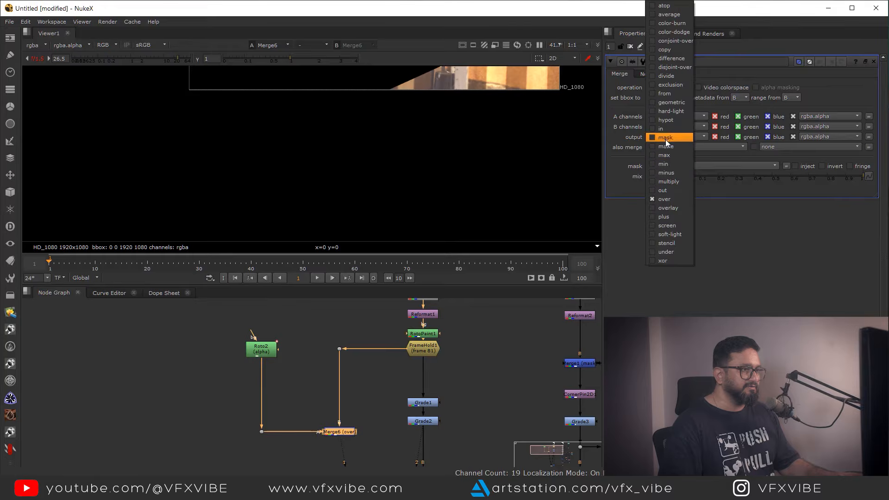
left_click(666, 137)
scroll(393, 172, "up", 3)
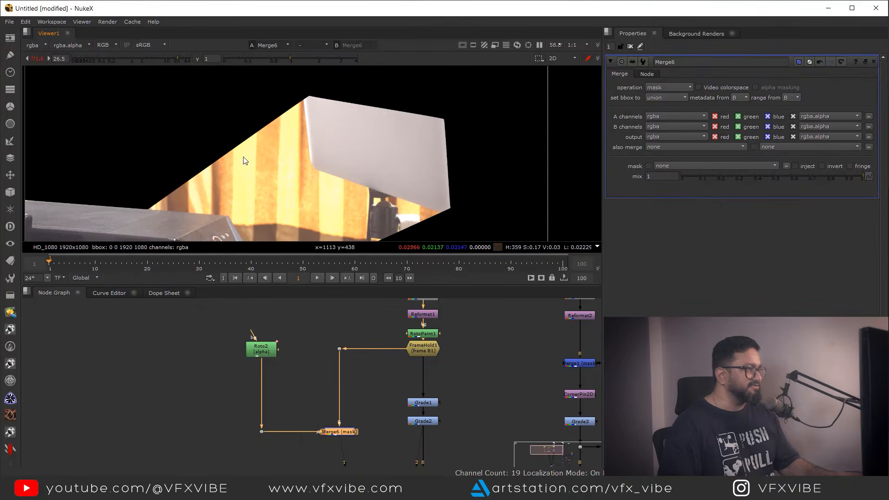
left_click(106, 57, "ctrl")
Add a Merge below Grade2 with the masked Merge6 plate routed into its A input through a dot, and view the result.
scroll(349, 415, "down", 4)
middle_click_drag(349, 440, 320, 387)
scroll(334, 393, "up", 3)
left_click(309, 395)
key("m")
left_click_drag(400, 390, 391, 408)
left_click_drag(318, 349, 316, 341)
left_click(347, 379, "ctrl")
left_click_drag(346, 379, 316, 410)
left_click(380, 411)
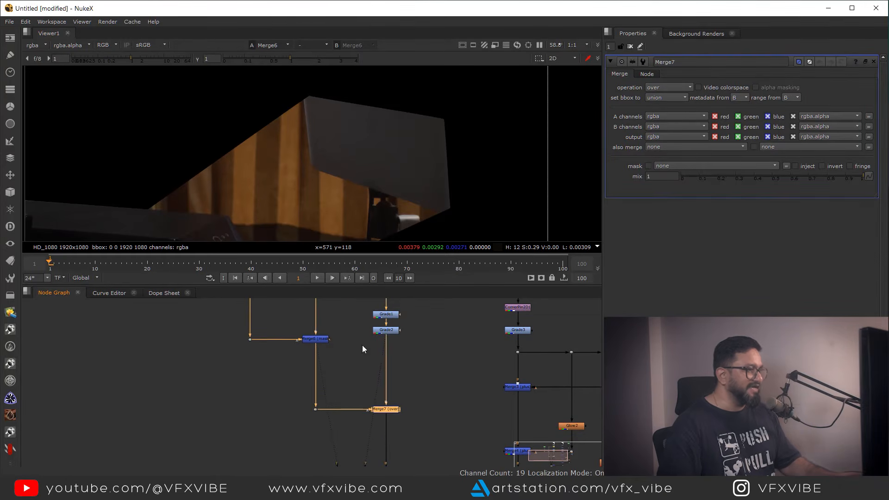
key("1")
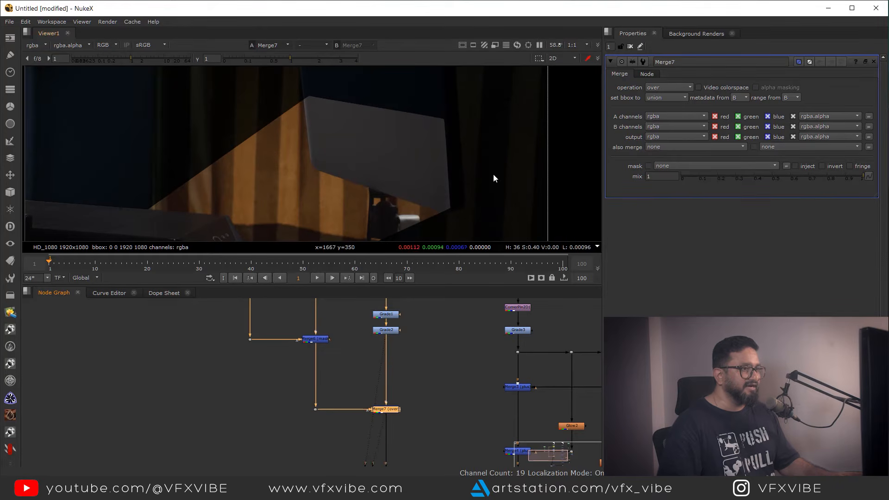
Set Merge7's operation to screen and view the merged light over the curtain and box.
left_click(667, 87)
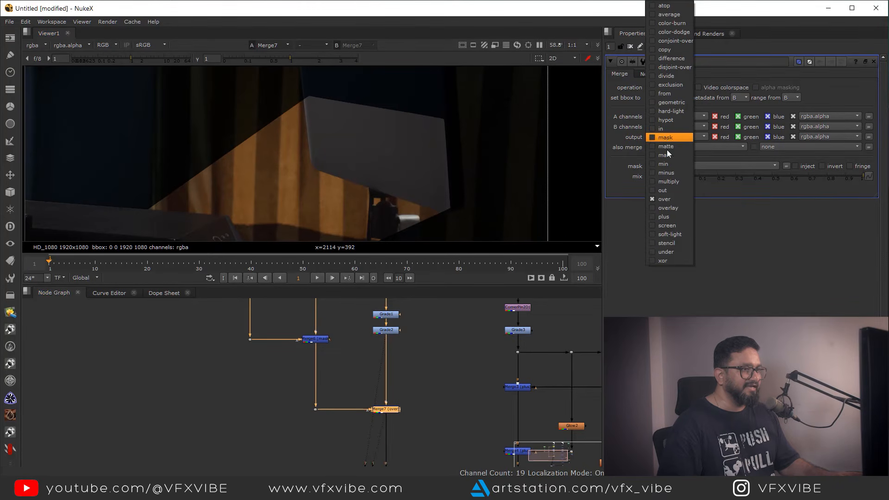
left_click(667, 225)
scroll(384, 185, "down", 3)
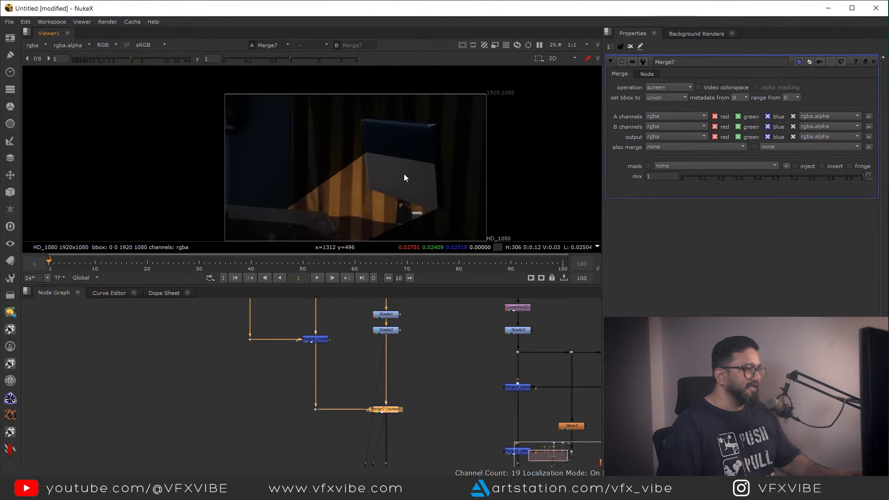
scroll(394, 144, "up", 2)
middle_click_drag(394, 141, 409, 96)
Insert a Grade node directly below the Merge6 mask node, on the wire leading to the dot that feeds Merge7.
middle_click_drag(334, 387, 370, 435)
double_click(290, 320)
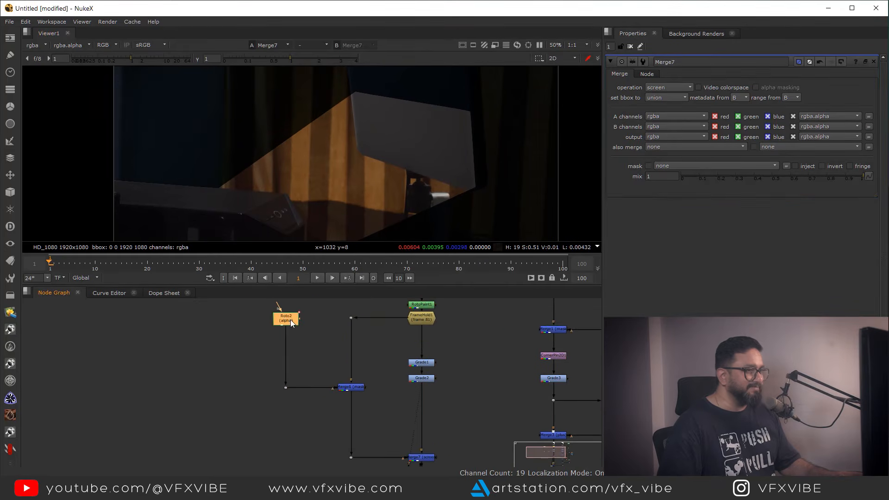
middle_click_drag(413, 368, 417, 343)
left_click(356, 362)
left_click(369, 381)
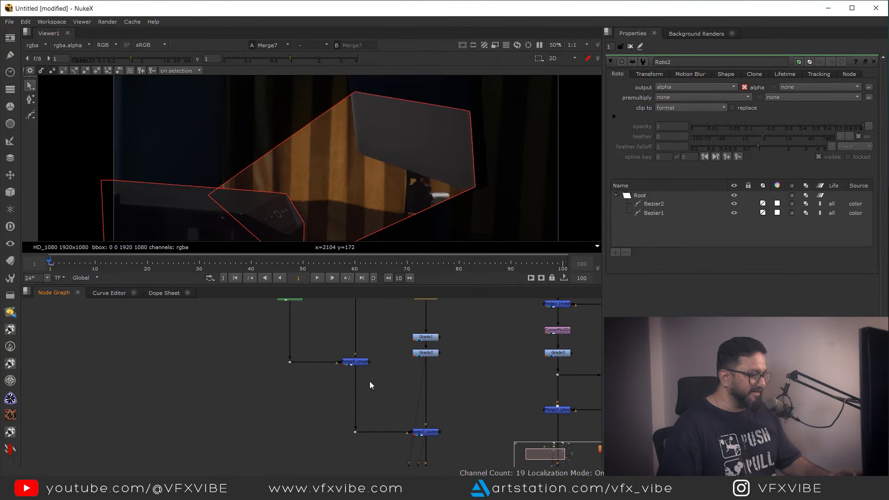
key("g")
left_click_drag(366, 387, 362, 390)
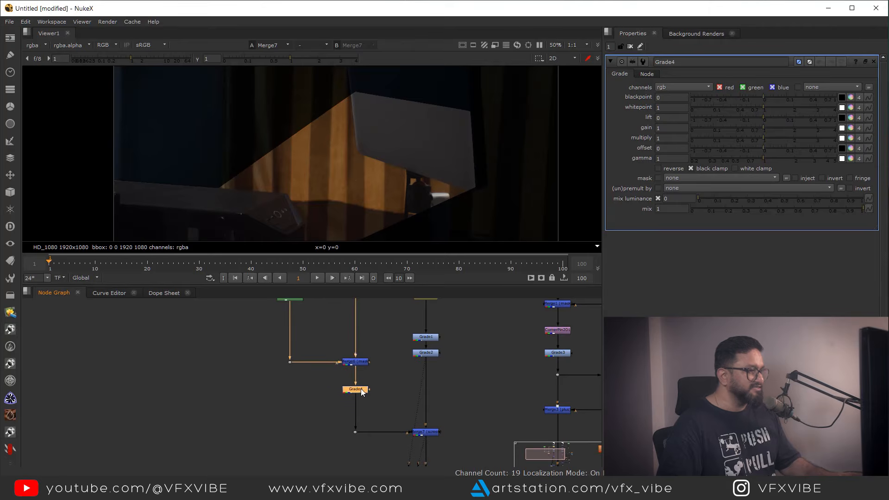
Tint Grade4's gain a warm orange with red 1, green 0.839 and blue 0.576.
scroll(387, 176, "down", 3)
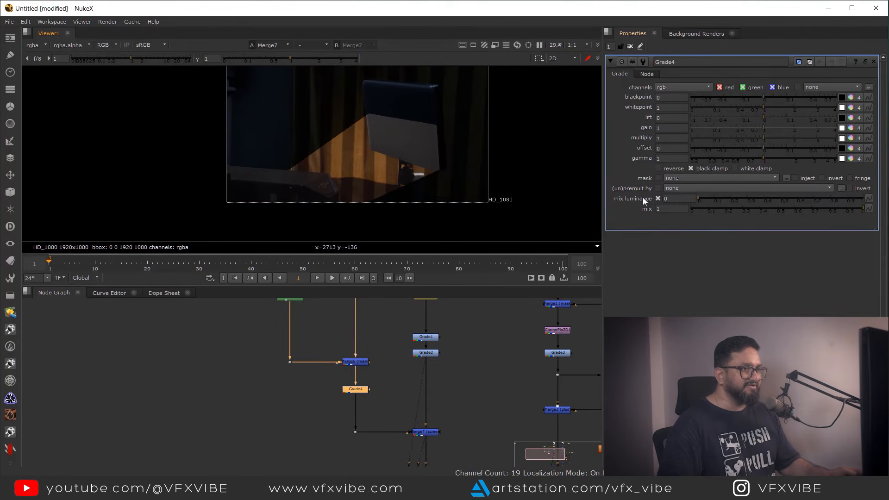
left_click(853, 129)
left_click_drag(751, 345, 774, 329)
scroll(287, 185, "up", 5)
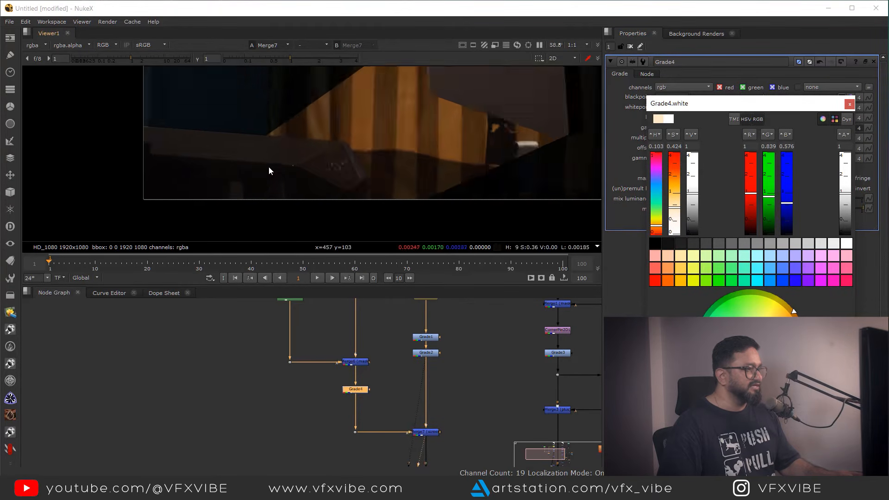
left_click(848, 103)
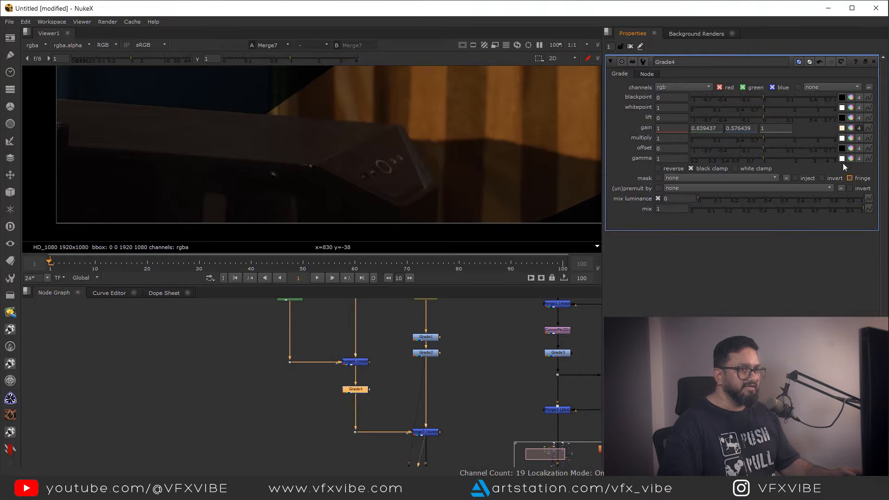
Warm Grade4's gamma to red 1, green 0.869 and blue 0.696.
left_click(850, 159)
left_click_drag(751, 344, 762, 336)
left_click(849, 103)
scroll(499, 149, "down", 4)
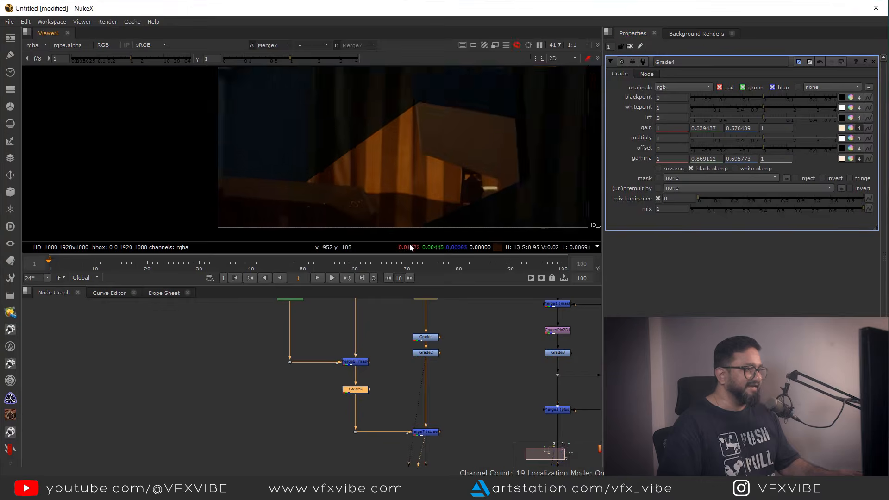
Add another Grade node and place it between Merge6 and Grade4.
key("g")
scroll(361, 408, "up", 3)
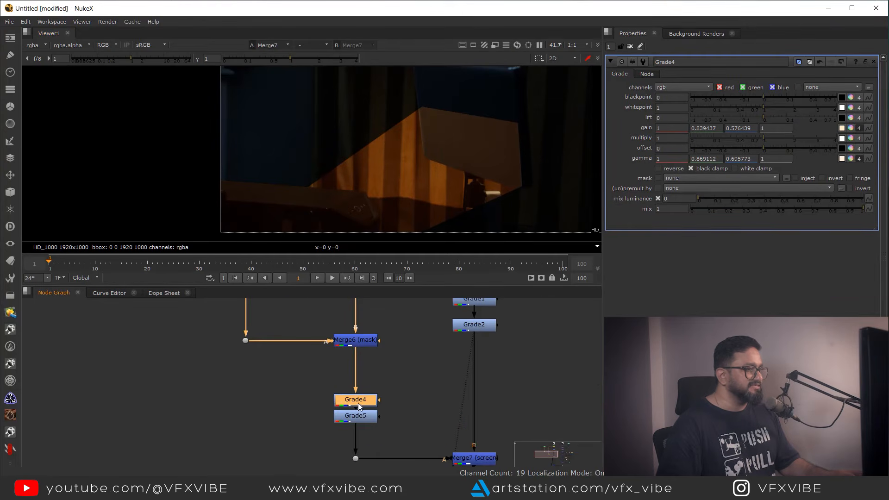
left_click_drag(360, 416, 359, 379)
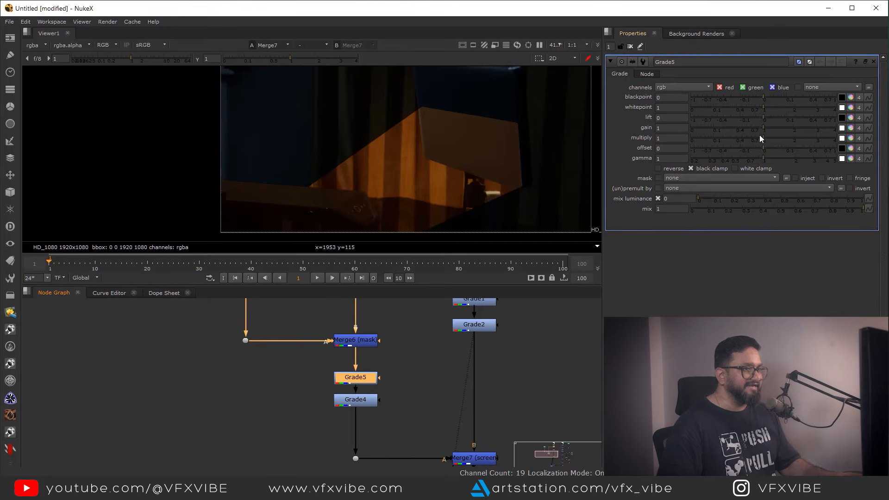
Brighten Grade5 with gain 2.36, gamma 1.04 and whitepoint 0.88.
left_click_drag(765, 128, 804, 126)
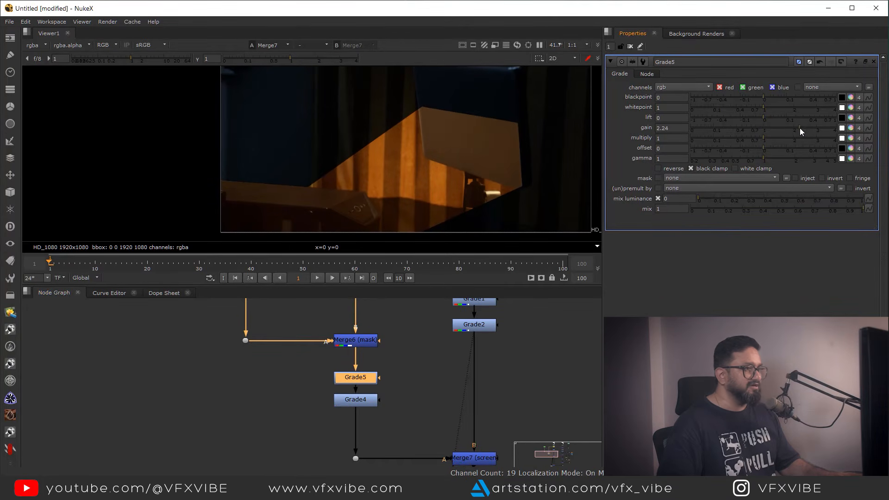
left_click_drag(764, 157, 774, 158)
left_click_drag(802, 129, 758, 107)
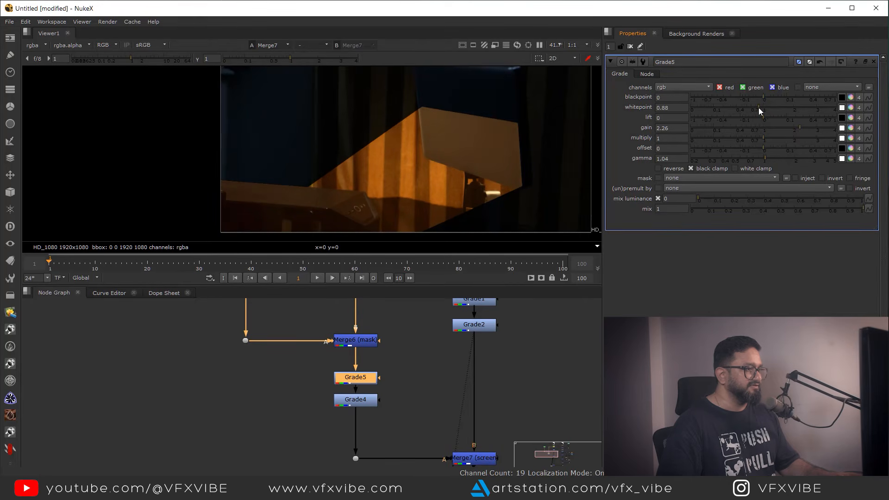
scroll(443, 171, "down", 2)
scroll(424, 147, "up", 2)
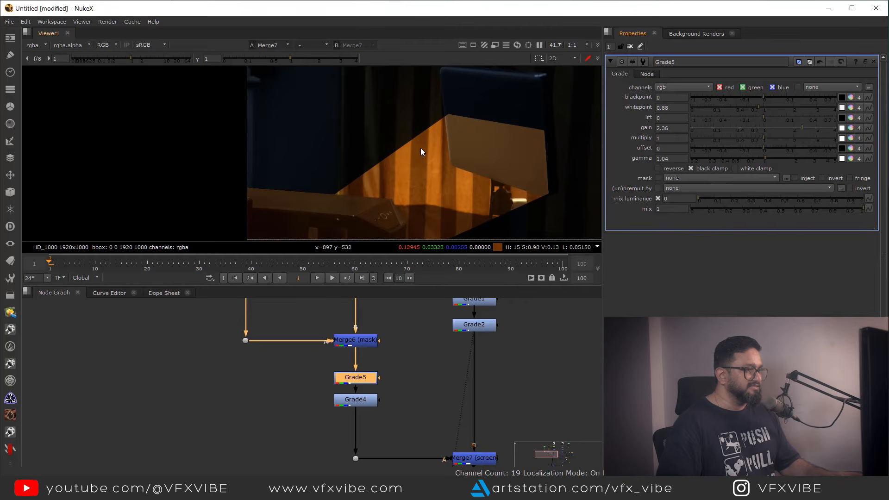
scroll(418, 148, "down", 2)
middle_click_drag(417, 148, 418, 136)
Select Bezier2 in Roto2 and pull its feather outward from the upper corners toward the top of the panel.
middle_click_drag(296, 324, 304, 395)
left_click(259, 306)
double_click(259, 307)
left_click(491, 130)
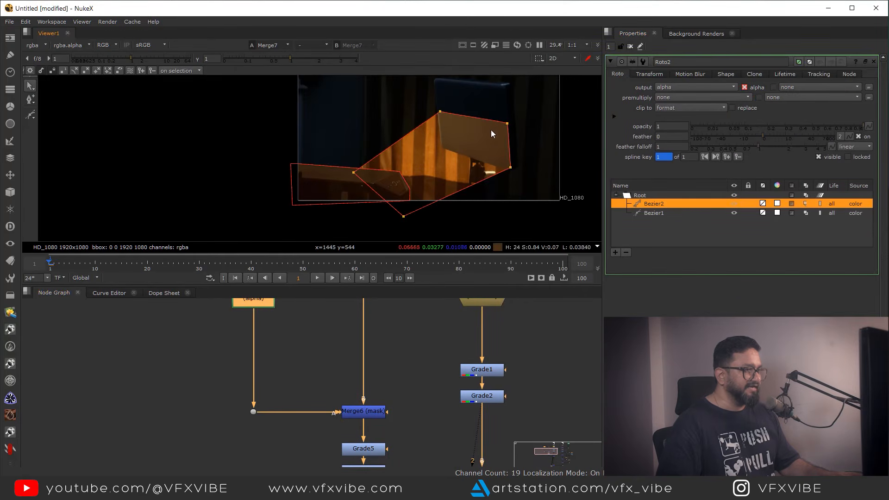
scroll(449, 165, "up", 3)
scroll(449, 166, "up", 2)
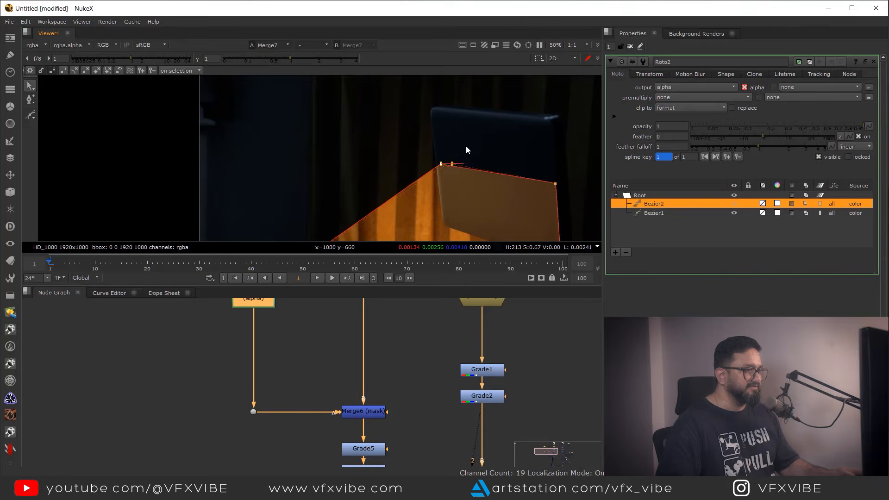
left_click_drag(453, 164, 458, 162)
left_click_drag(555, 183, 560, 121, "ctrl")
scroll(555, 208, "down", 2)
Pull Bezier2's feather outward at its lower and left corners, past the frame's bottom edge, and refine the upper-left feather point.
middle_click_drag(556, 213, 511, 124)
left_click_drag(514, 157, 543, 208, "ctrl")
left_click_drag(384, 216, 309, 255, "ctrl")
left_click_drag(257, 151, 248, 155, "ctrl")
middle_click_drag(372, 187, 374, 272)
left_click_drag(430, 140, 427, 135)
scroll(426, 145, "down", 3)
middle_click_drag(442, 198, 426, 138)
scroll(424, 163, "up", 2)
View the final Merge2 output and close all open node properties.
middle_click_drag(395, 435, 388, 318)
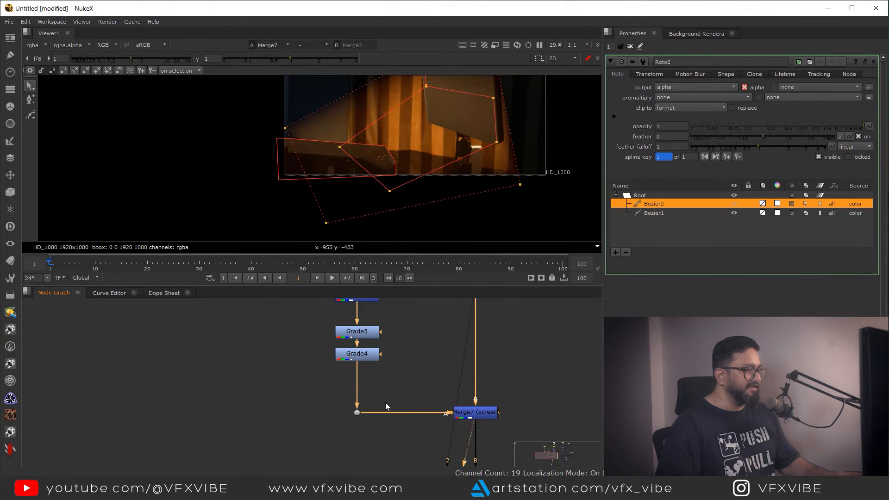
middle_click_drag(520, 392, 487, 349)
left_click_drag(440, 381, 390, 413)
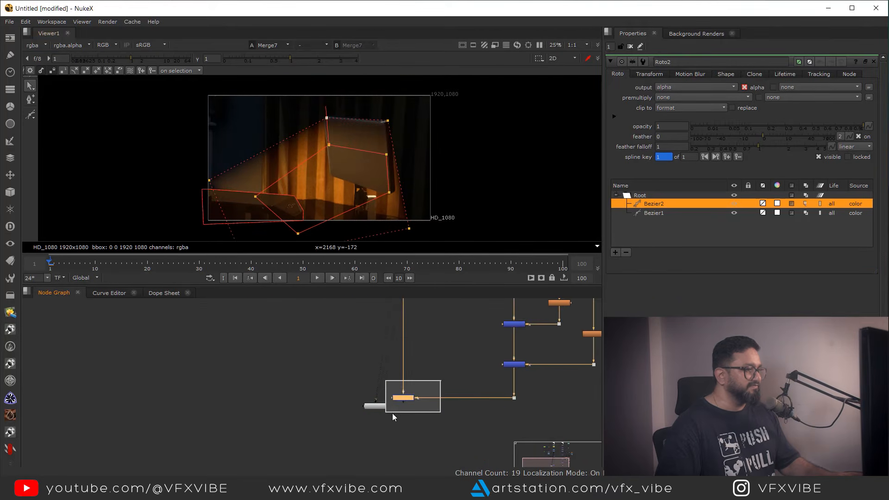
left_click(375, 406)
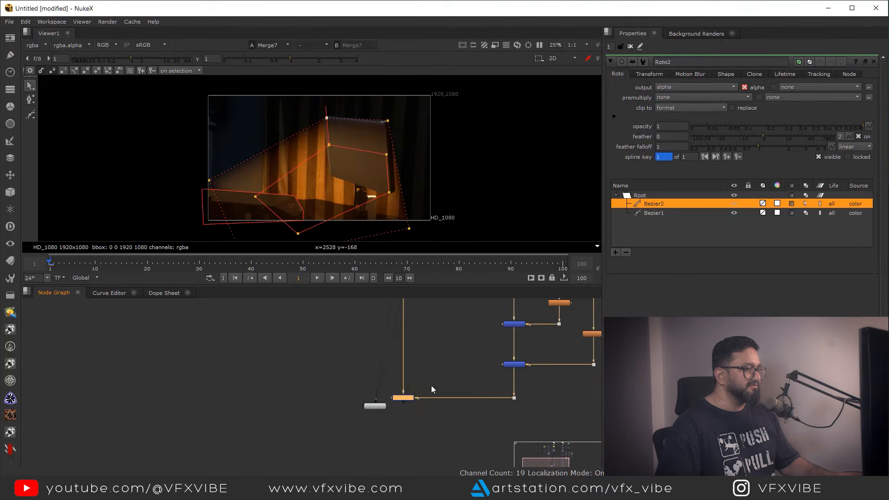
key("1")
left_click(630, 47)
scroll(409, 168, "up", 5)
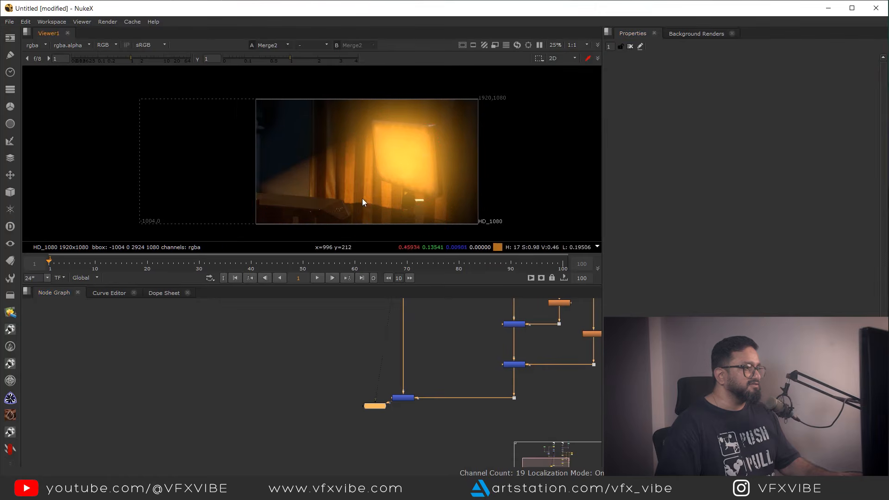
scroll(390, 405, "up", 3)
scroll(390, 405, "down", 3)
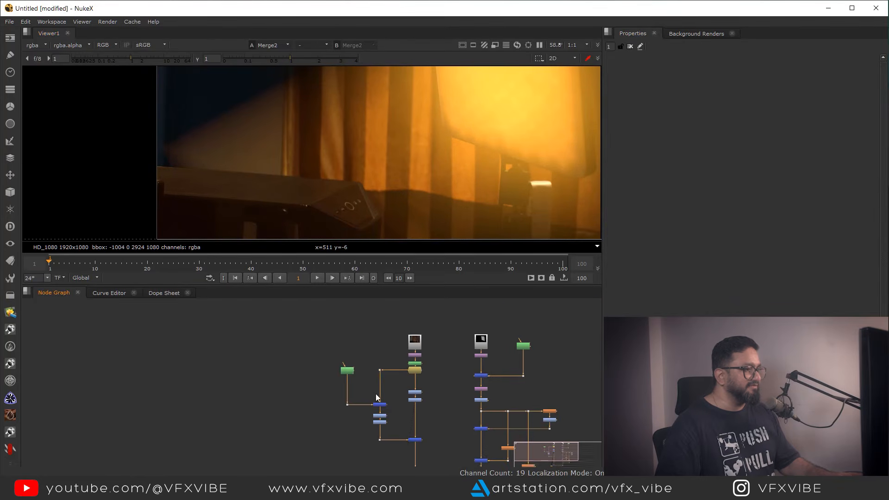
Reopen Roto2 and extend Bezier2's left feather point farther out beyond the frame's left edge.
double_click(348, 371)
left_click_drag(258, 168, 203, 197)
scroll(329, 182, "down", 3)
middle_click_drag(442, 189, 395, 160)
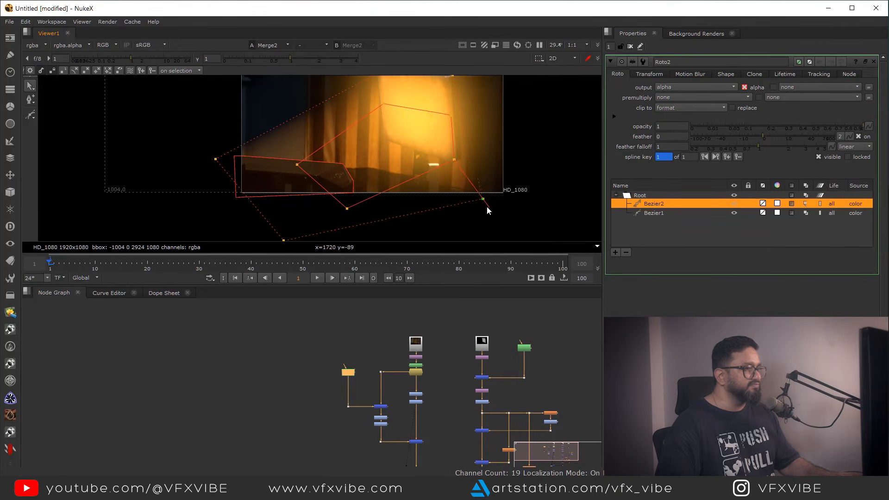
middle_click_drag(413, 118, 421, 165)
middle_click_drag(332, 239, 371, 181)
scroll(371, 182, "up", 3)
middle_click_drag(265, 112, 276, 146)
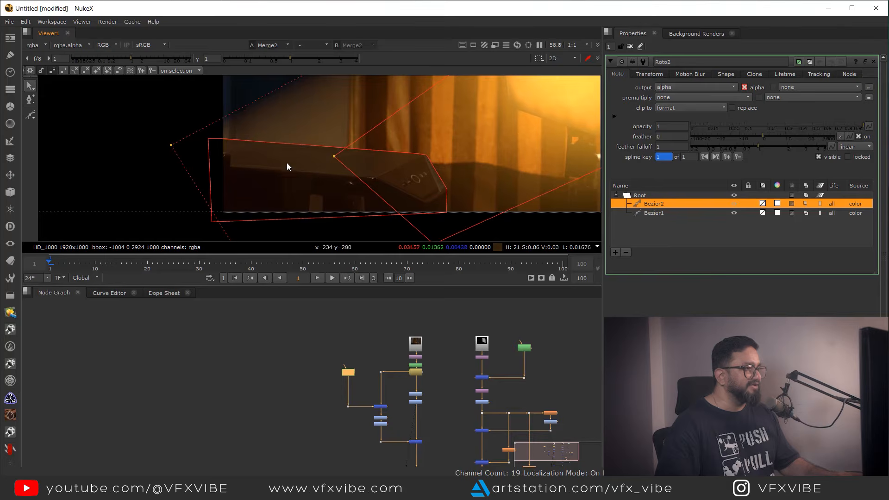
scroll(289, 173, "down", 3)
middle_click_drag(458, 83, 469, 103)
scroll(406, 371, "down", 1)
middle_click_drag(405, 372, 345, 322)
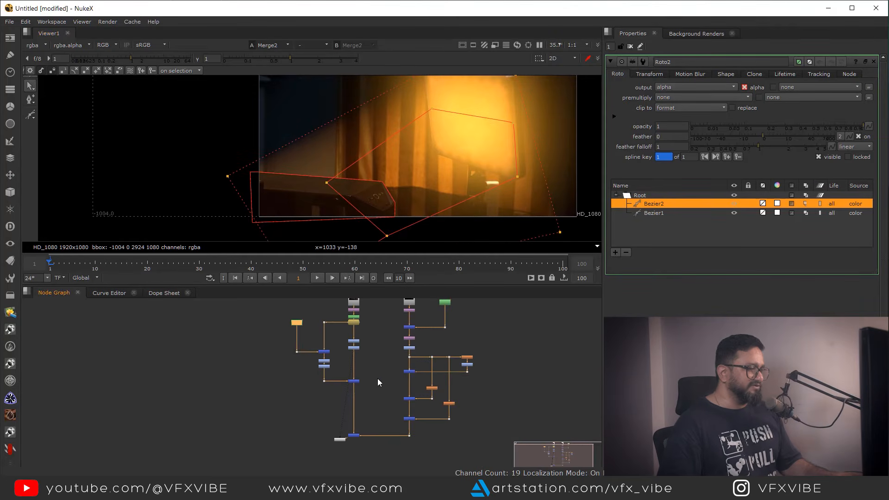
Raise Grade5's gain to 3.75.
scroll(321, 365, "up", 5)
double_click(318, 366)
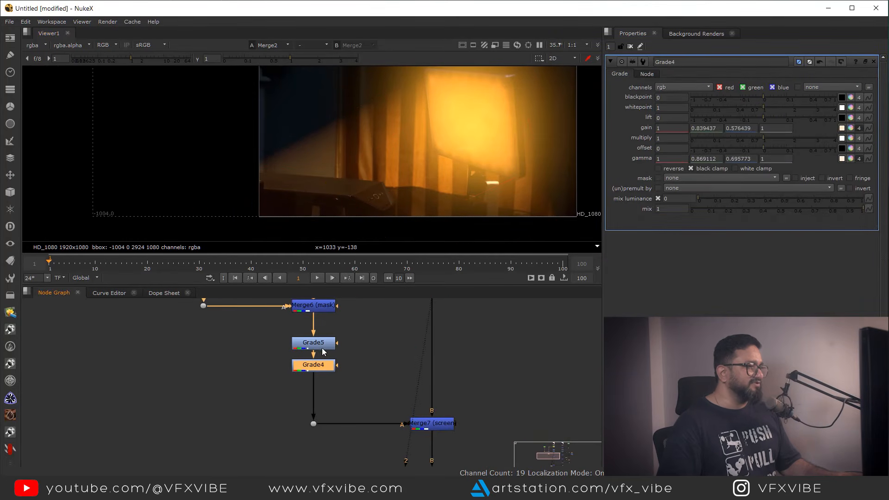
left_click(319, 347)
double_click(319, 347)
left_click_drag(802, 127, 830, 128)
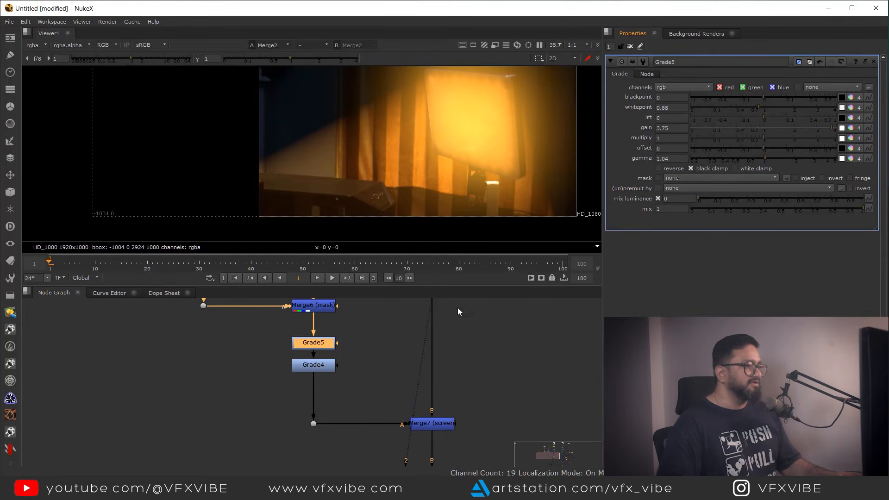
Deepen Grade4's orange with gain 1, 0.631428, 0.32039 and gamma 1, 0.827759, 0.555555 for red, green and blue.
double_click(316, 369)
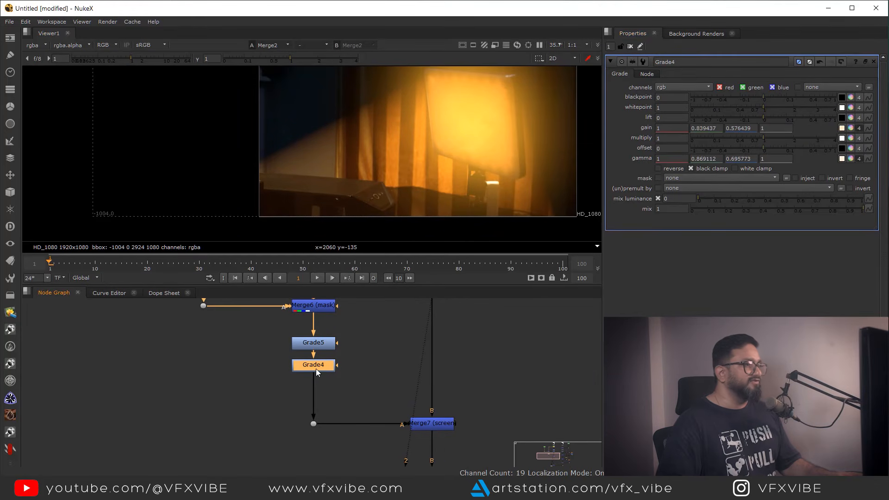
left_click(851, 128)
left_click_drag(767, 332, 780, 329)
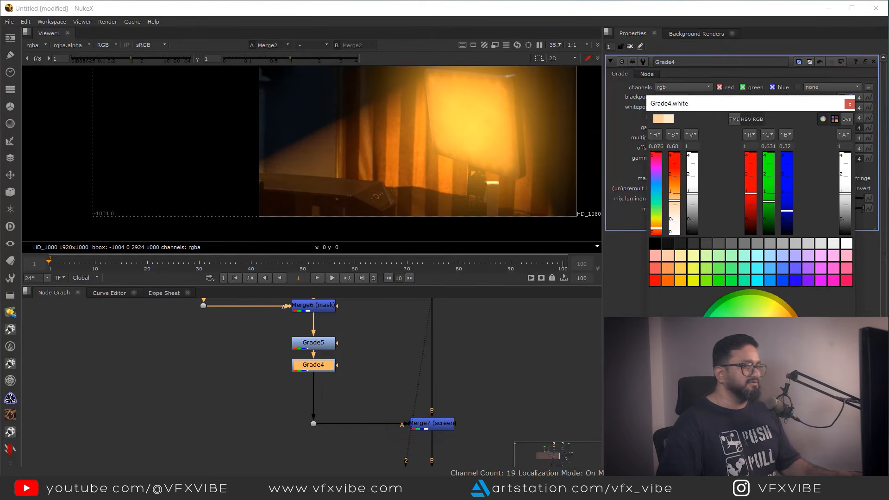
left_click(850, 104)
left_click(851, 158)
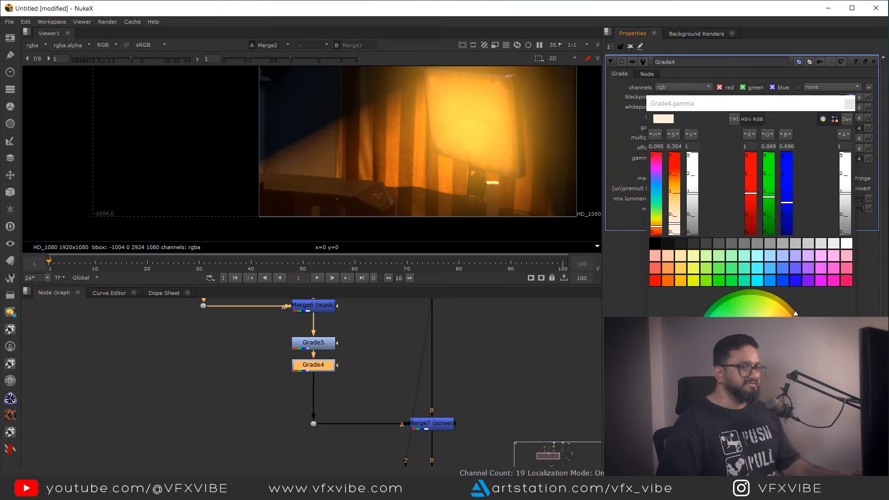
left_click_drag(761, 335, 767, 331)
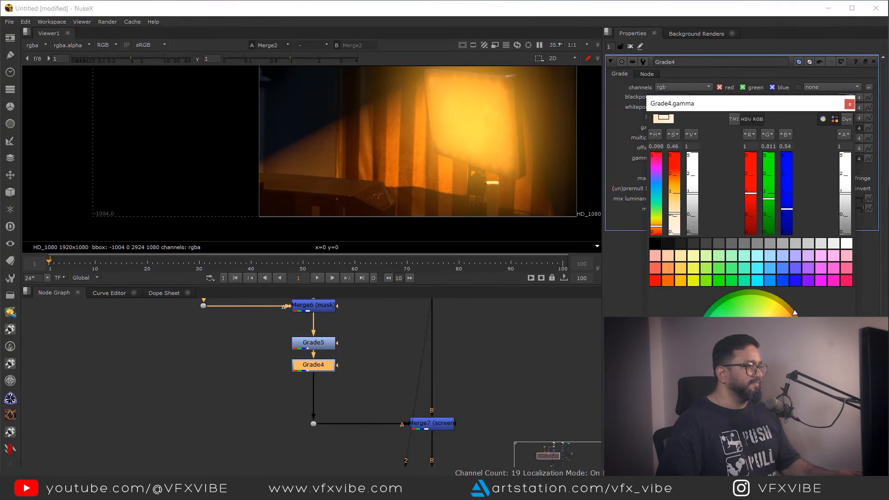
left_click(849, 103)
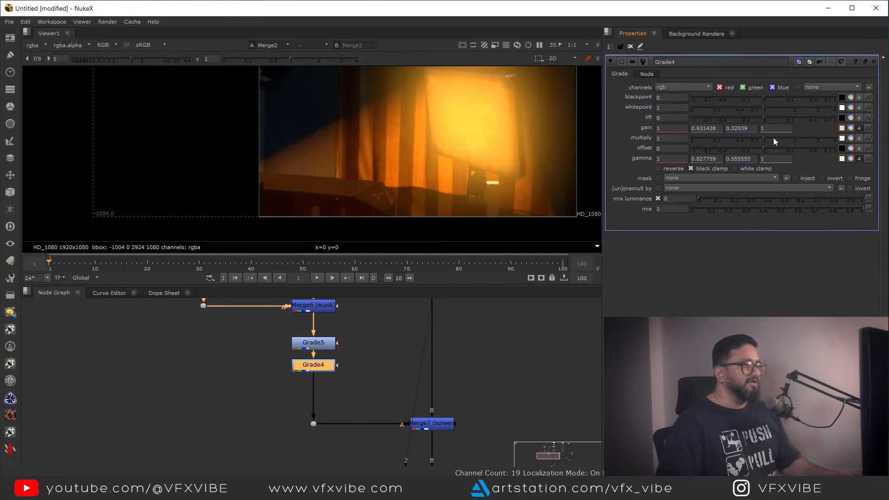
Select Bezier2 in Roto2 and lower its opacity to 0.122.
middle_click_drag(414, 138, 433, 188)
left_click_drag(396, 148, 431, 198)
left_click_drag(398, 149, 449, 191)
middle_click_drag(361, 334, 384, 435)
scroll(383, 435, "down", 4)
scroll(307, 370, "up", 3)
double_click(308, 358)
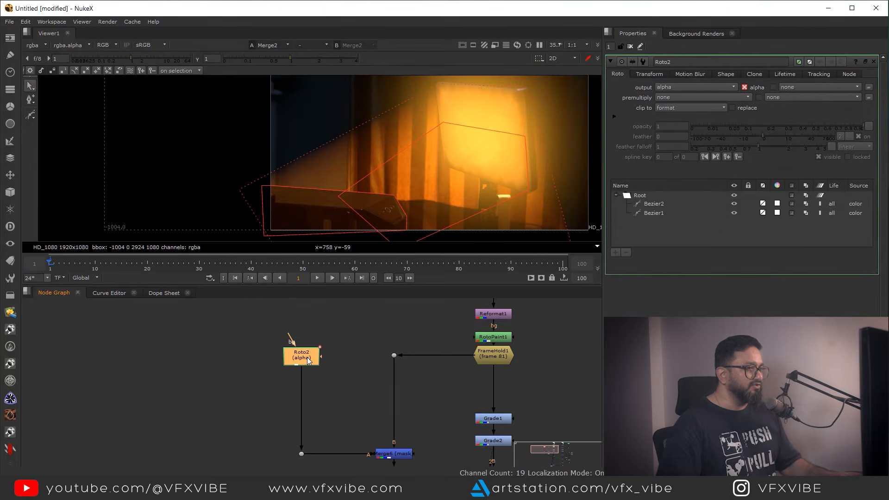
left_click(657, 204)
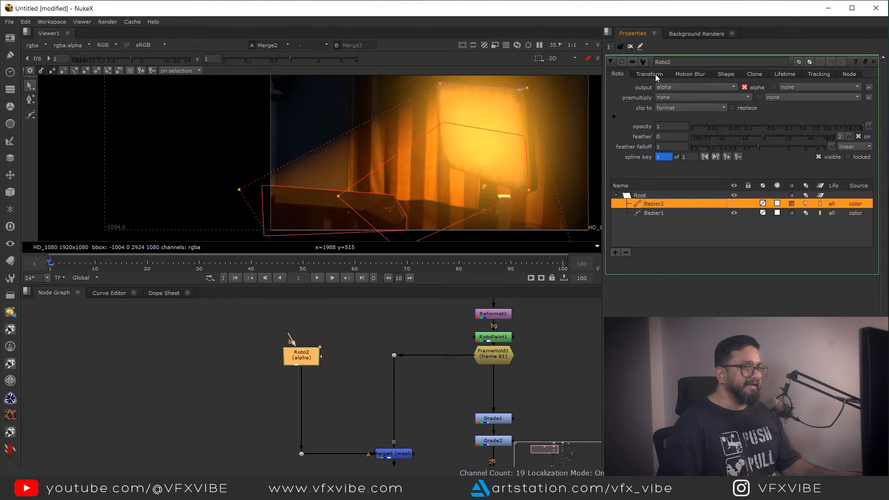
left_click_drag(859, 129, 748, 140)
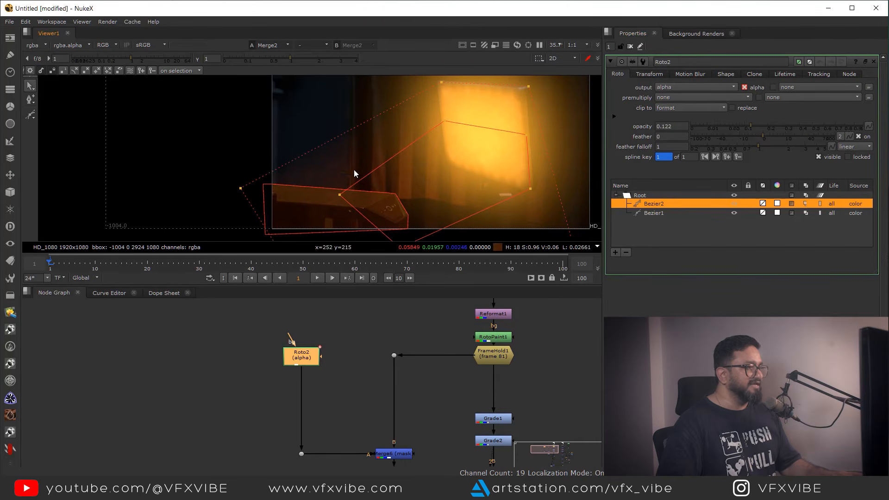
scroll(354, 169, "up", 10)
scroll(357, 205, "down", 10)
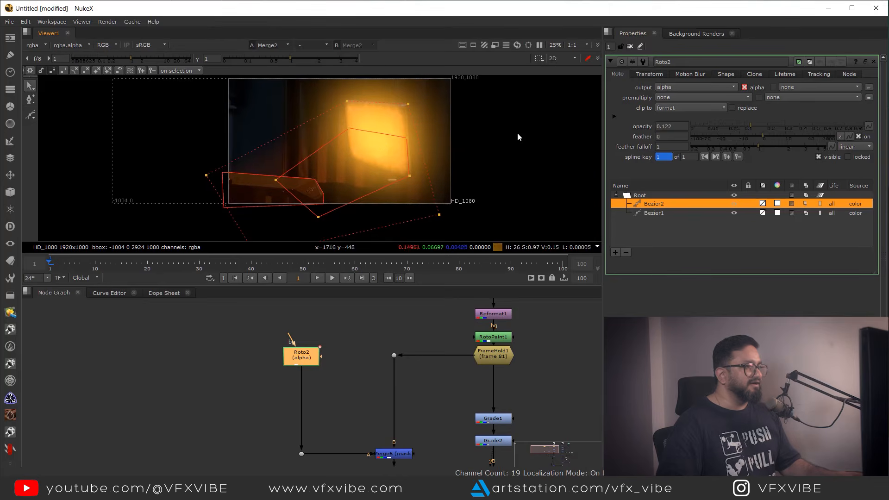
Close Roto2's properties, inspect the box's edge up close, and insert an EdgeBlur node after Roto2.
left_click(629, 47)
scroll(384, 163, "up", 5)
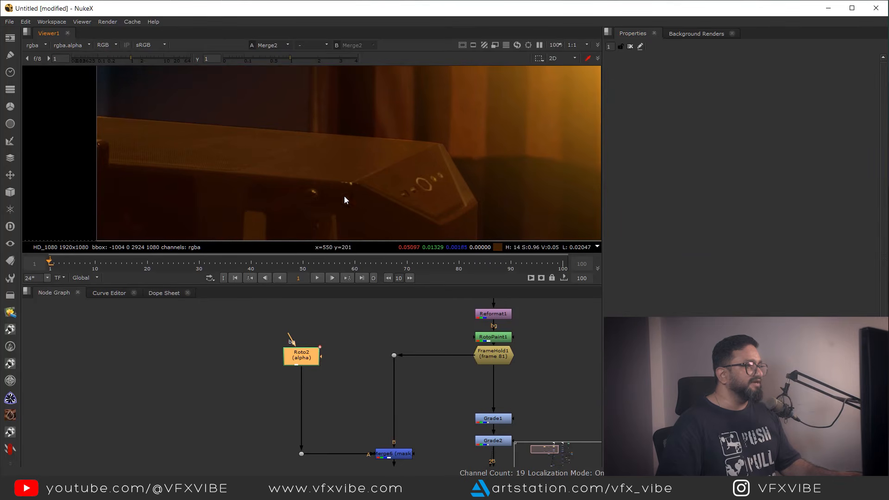
scroll(401, 151, "up", 8)
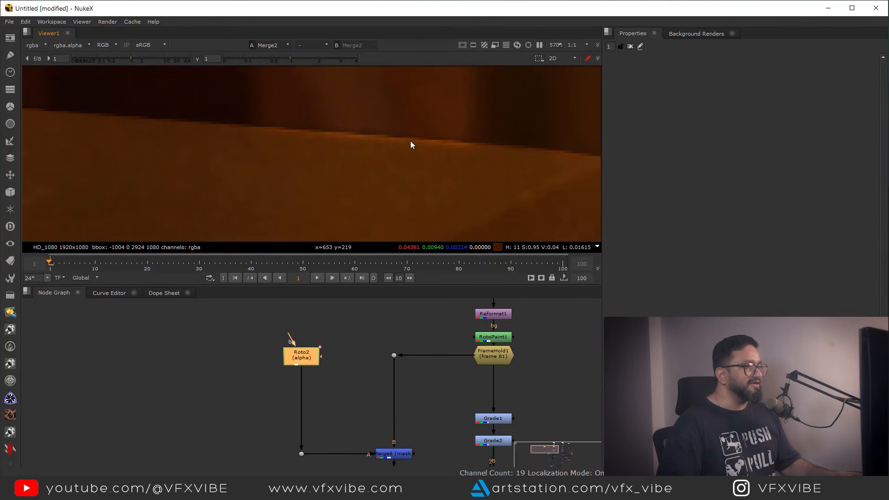
scroll(360, 155, "down", 8)
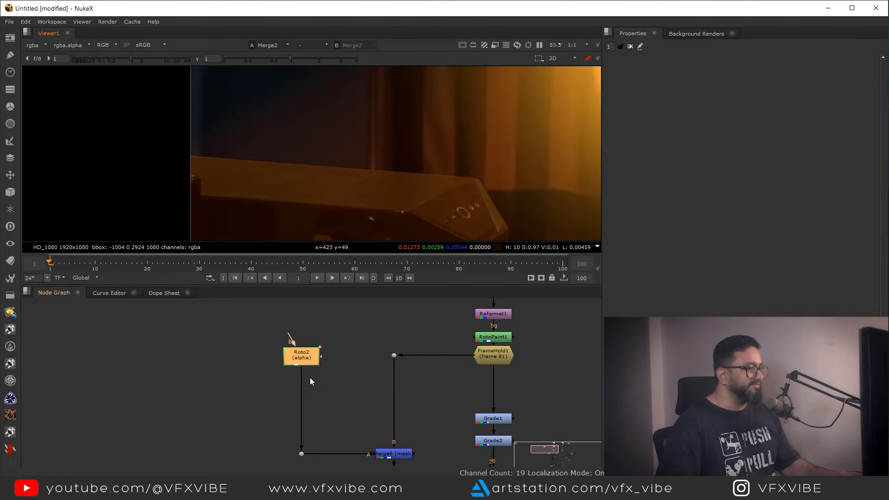
left_click(328, 387)
key("Tab")
type("edge")
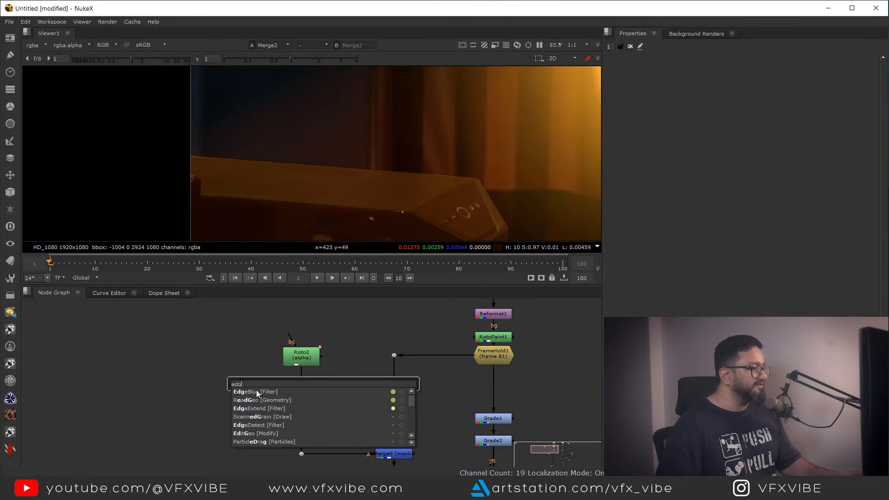
key("Return")
scroll(315, 388, "up", 2)
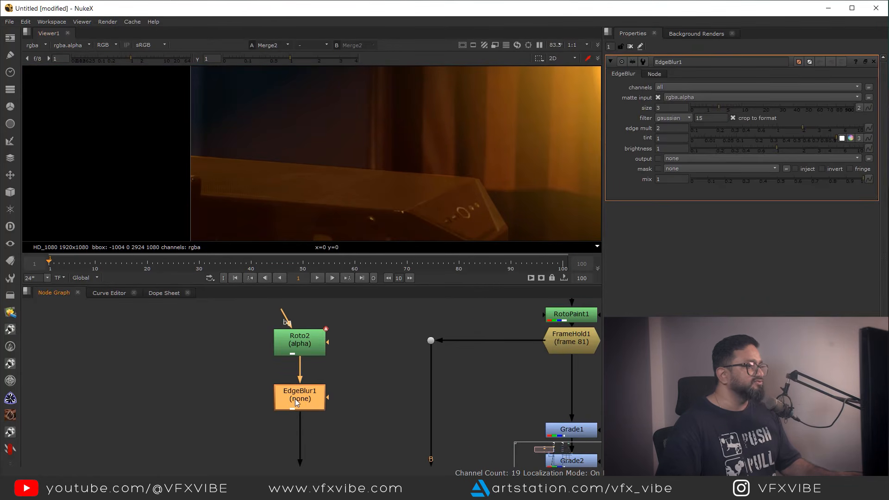
Compare the alpha output of Roto2 and EdgeBlur1 along the box's edge.
left_click(296, 399)
key("1")
scroll(441, 181, "up", 2)
left_click(309, 346)
key("1")
key("a")
left_click(310, 398)
key("1")
View Merge2's full composite in RGB in an enlarged viewer.
scroll(354, 388, "down", 5)
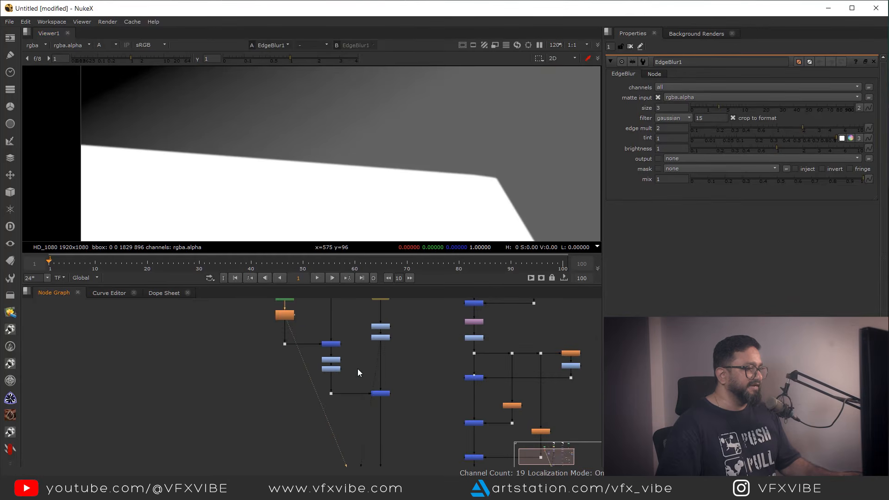
left_click_drag(373, 338, 318, 375)
key("1")
key("f")
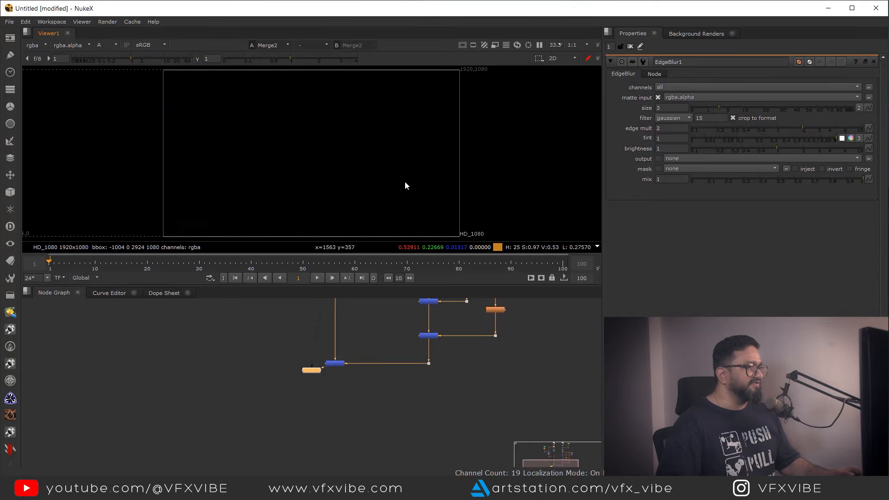
key("a")
middle_click_drag(443, 175, 504, 184)
scroll(504, 184, "up", 2)
key("space")
middle_click_drag(456, 251, 456, 281)
scroll(457, 280, "up", 1)
middle_click_drag(492, 253, 507, 249)
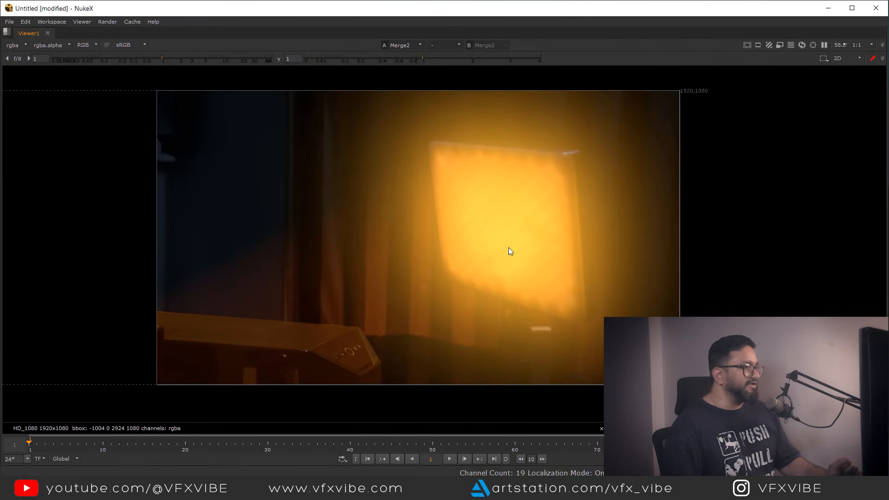
Check the composite with the viewer gain raised to 48, reset the gain, and review the light falloff at normal exposure.
left_click_drag(163, 63, 267, 80)
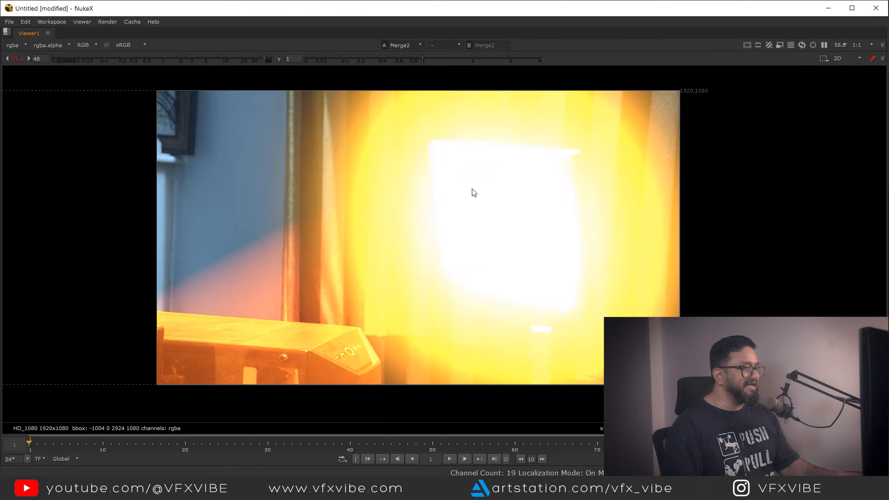
left_click_drag(511, 112, 360, 260)
left_click_drag(706, 73, 305, 387)
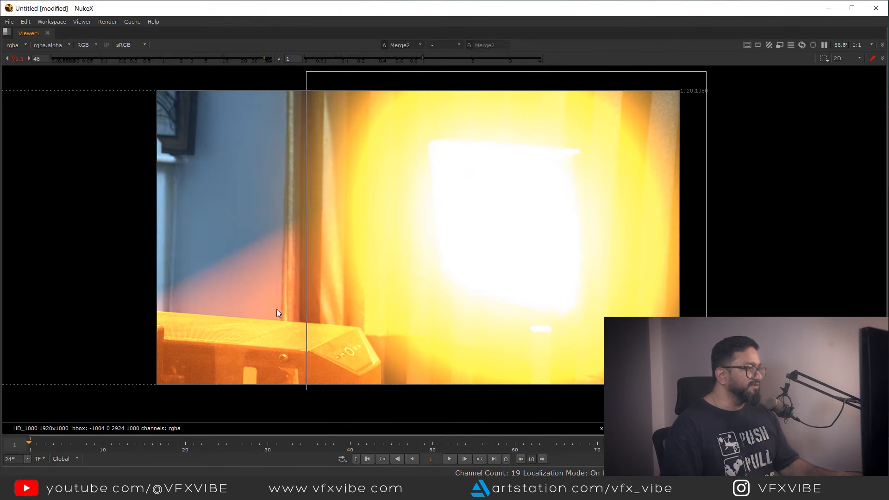
left_click(128, 58, "ctrl")
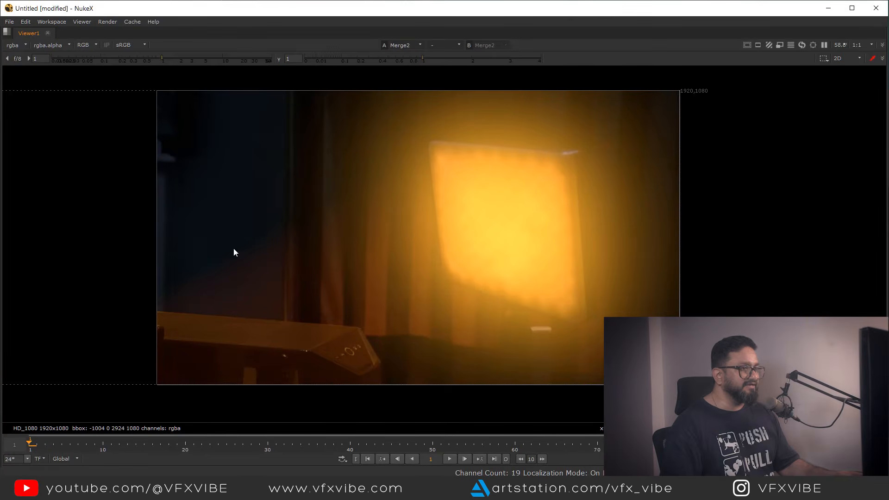
scroll(370, 218, "down", 2)
middle_click_drag(484, 188, 477, 195)
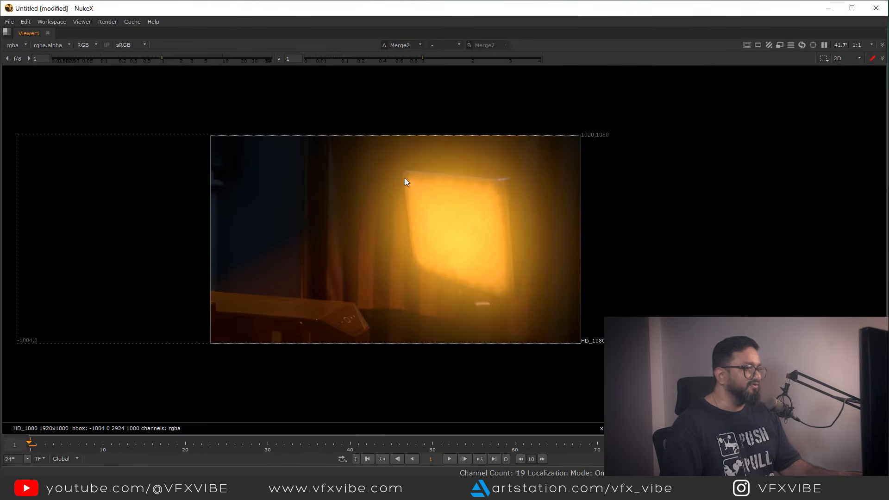
left_click_drag(300, 127, 140, 262)
left_click_drag(251, 172, 163, 259)
scroll(298, 263, "down", 1)
mouse_move(298, 263)
middle_mouse_down()
mouse_move(302, 220)
mouse_move(294, 212)
mouse_move(296, 256)
middle_mouse_up()
scroll(349, 249, "up", 2)
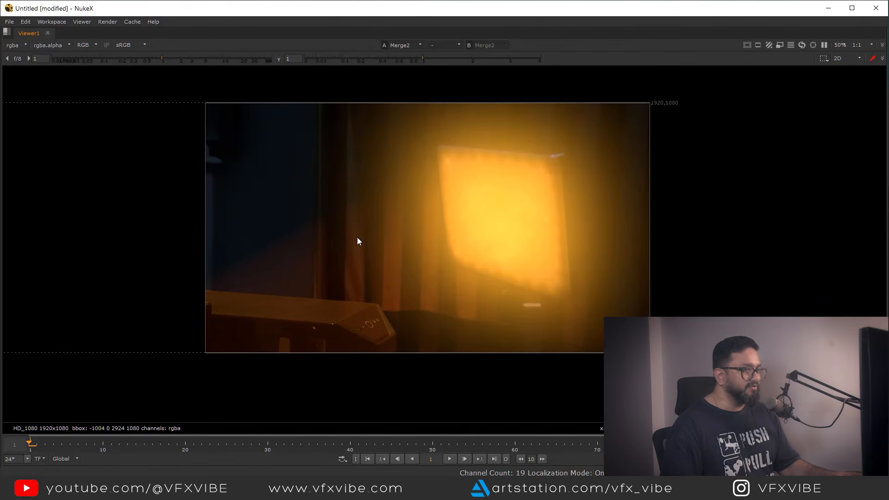
key("space")
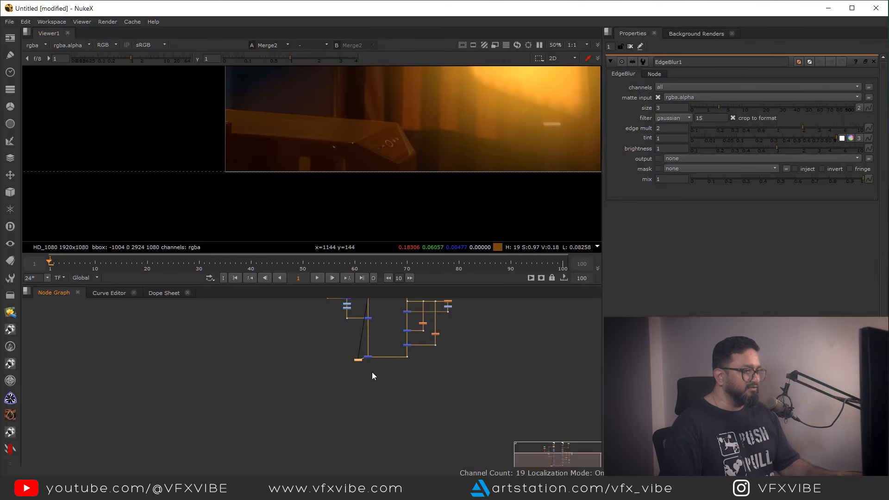
Space out the node graph by moving the viewer node and the lit-panel glow branch away from the main plate stream.
left_click_drag(357, 360, 322, 384)
middle_click_drag(390, 401, 387, 476)
scroll(408, 378, "down", 1)
left_click_drag(387, 321, 490, 466)
scroll(410, 367, "up", 2)
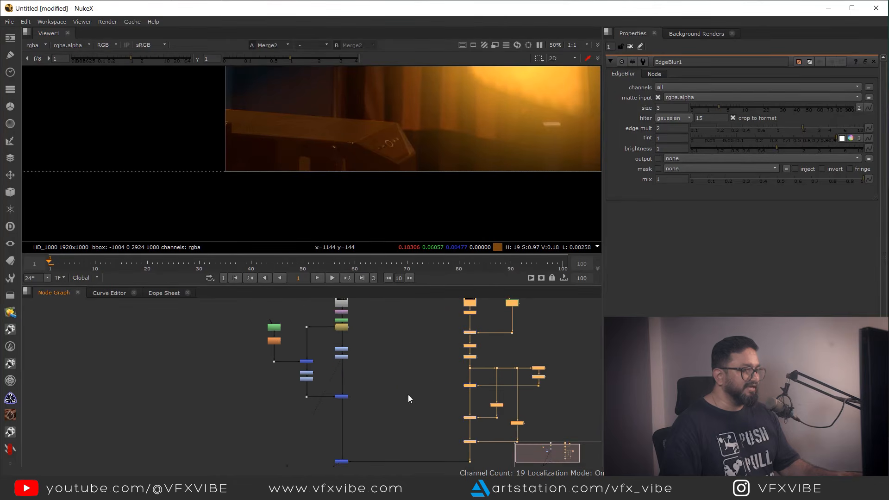
middle_click_drag(407, 394, 397, 397)
Review the composite's glow and lower Merge4's mix to 0.64.
middle_click_drag(431, 163, 371, 240)
middle_click_drag(456, 132, 428, 141)
scroll(420, 184, "down", 2)
scroll(435, 171, "up", 3)
scroll(428, 141, "down", 3)
left_click_drag(461, 102, 343, 185)
scroll(455, 384, "up", 5)
middle_click_drag(455, 383, 411, 318)
left_click(387, 377)
left_click(403, 409)
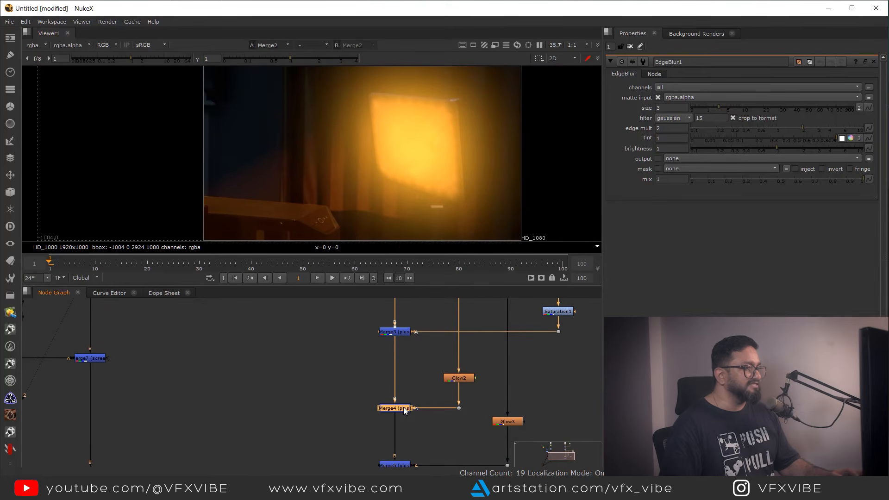
double_click(404, 409)
middle_click_drag(404, 411, 418, 387)
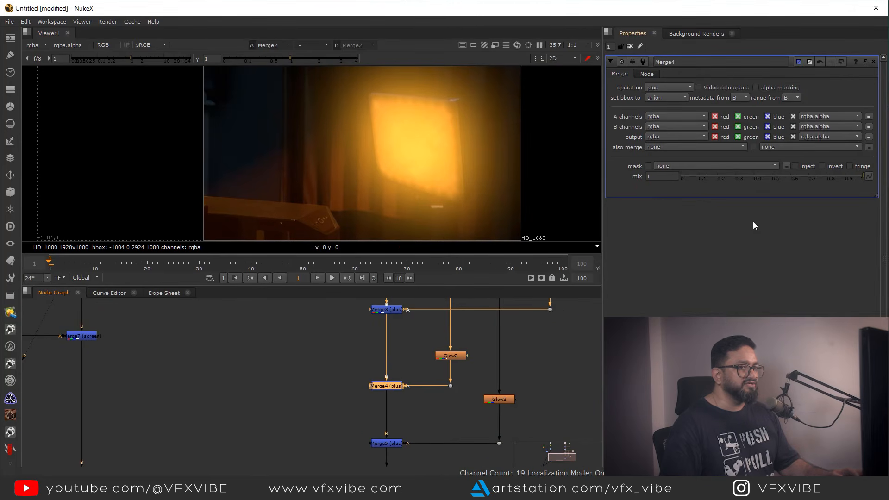
left_click_drag(859, 176, 796, 180)
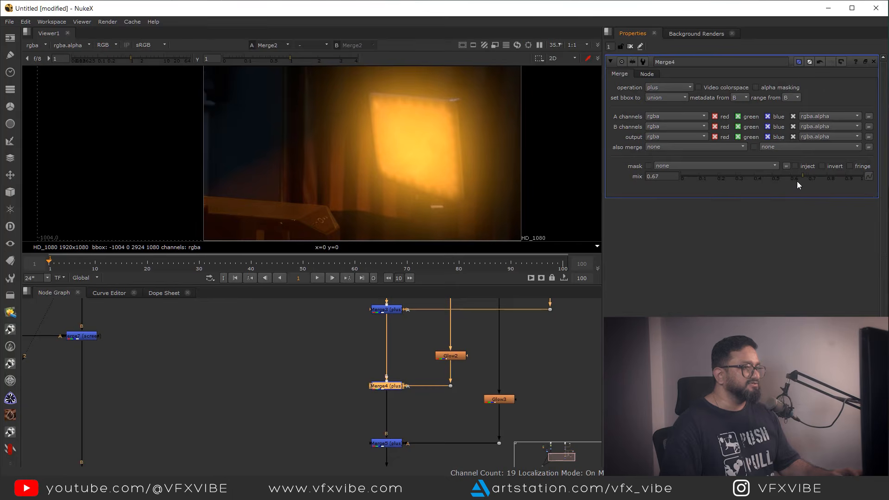
middle_click_drag(428, 423, 424, 413)
Toggle Merge5 off and on to compare the composite with and without its glow.
left_click(380, 432)
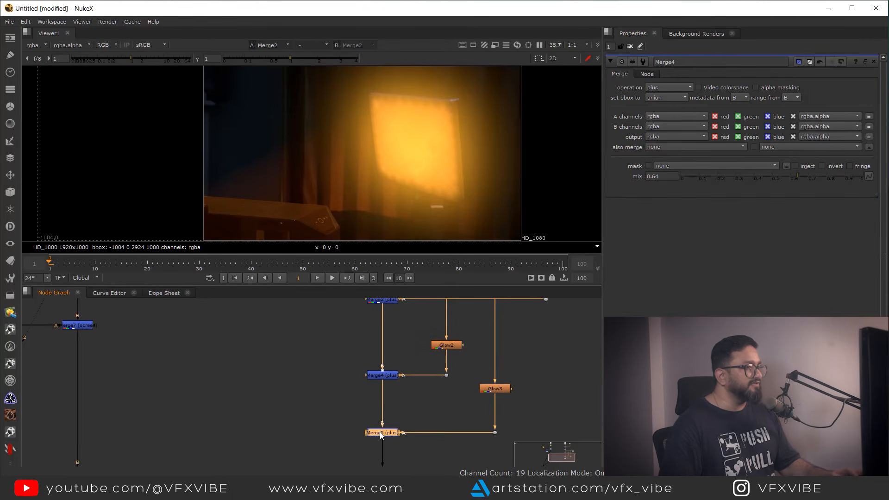
key("d")
key("d")
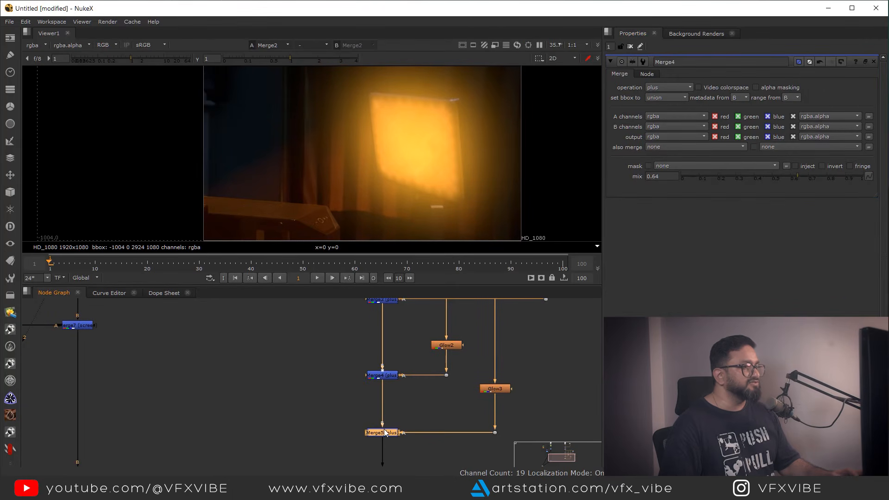
View Merge4's output and raise Glow2's size to 900.
left_click(389, 375)
key("1")
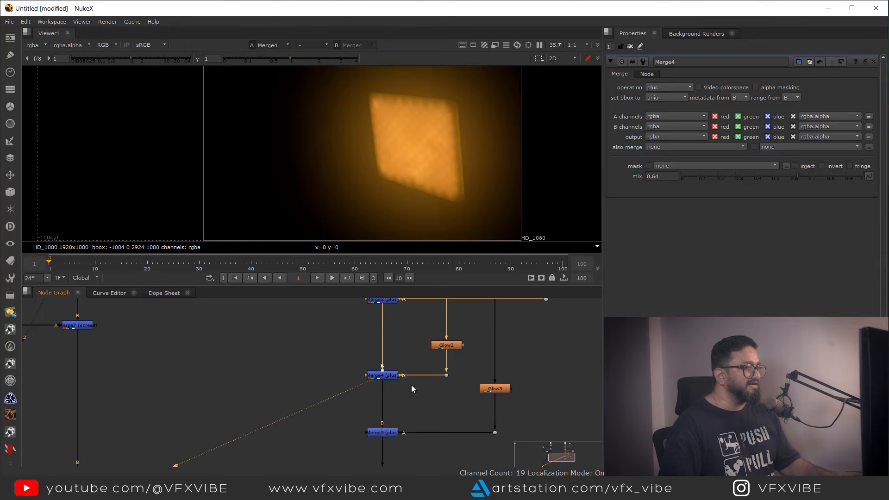
left_click(447, 345)
left_click(657, 157)
key("Up")
key("Up")
key("Up")
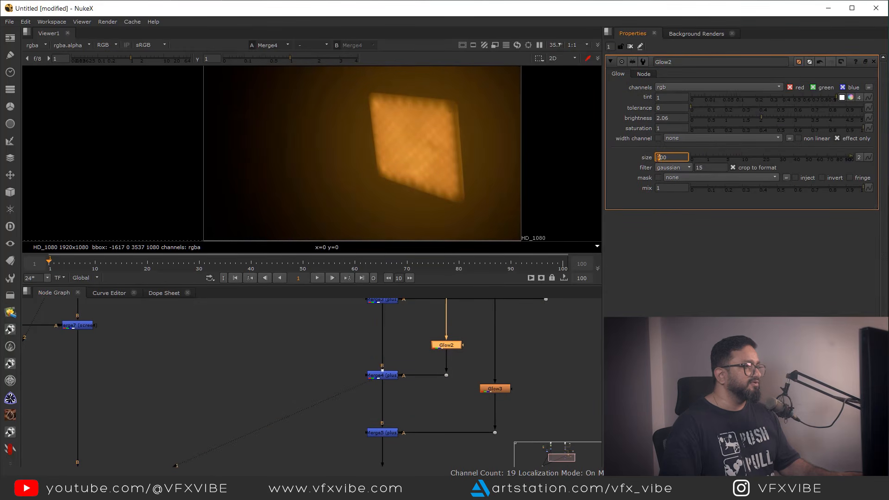
Set Merge5's mix to 0.82, judging it on Merge5's own output and on the Merge2 composite.
left_click(391, 432)
key("1")
left_click(412, 364)
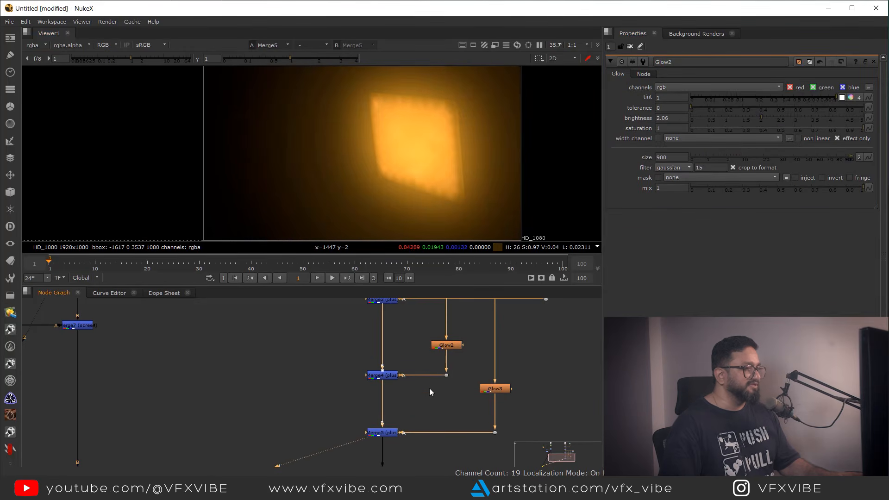
middle_click_drag(429, 390, 419, 366)
left_click(371, 409)
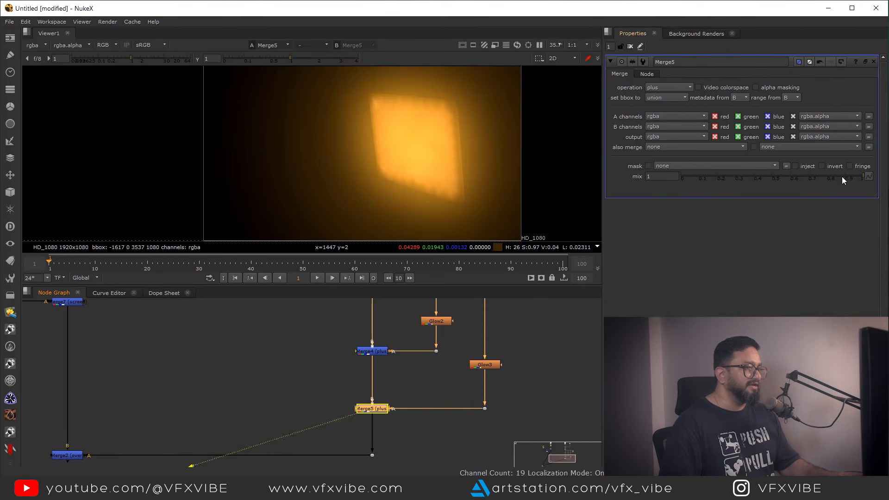
left_click_drag(842, 177, 809, 178)
scroll(352, 376, "down", 3)
left_click(315, 374)
key("1")
mouse_move(425, 167)
middle_mouse_down()
mouse_move(418, 223)
mouse_move(394, 132)
mouse_move(427, 173)
middle_mouse_up()
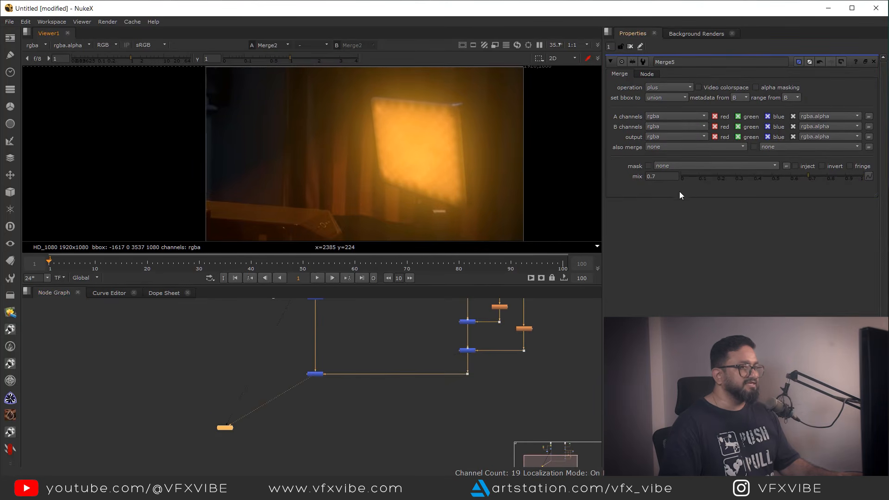
left_click_drag(809, 178, 829, 180)
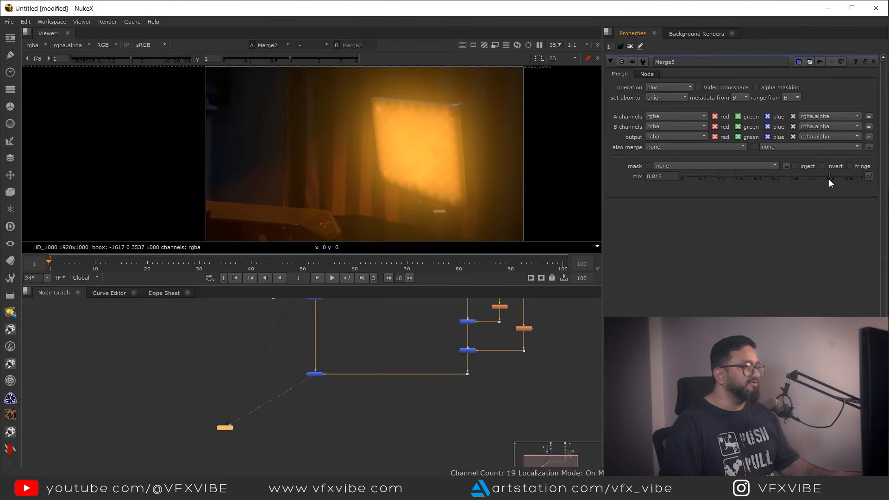
Move Merge2 and the elbow dot feeding it farther down to make room below Merge5.
middle_click_drag(443, 334, 441, 408)
scroll(443, 366, "down", 2)
middle_click_drag(444, 362, 426, 314)
left_click_drag(302, 365, 469, 408)
left_click_drag(337, 397, 337, 426)
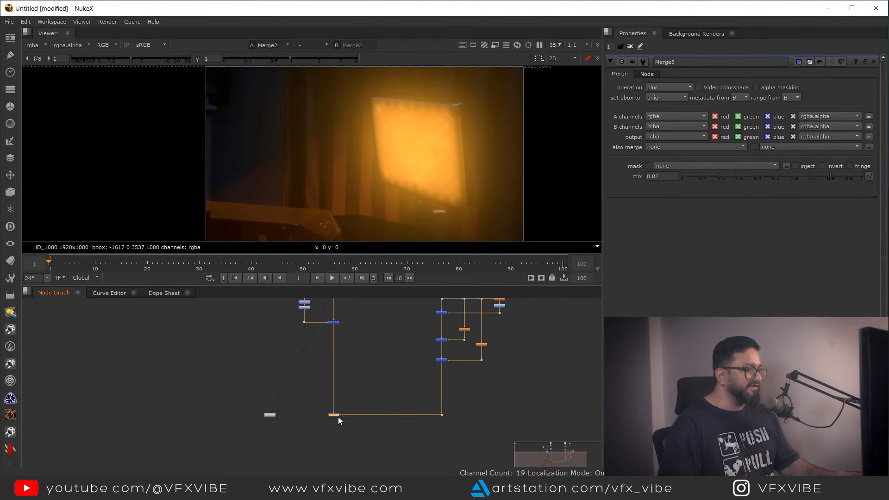
View Merge5's output and insert a Dot on the pipe between Merge5 and the elbow leading to Merge2.
scroll(454, 361, "up", 2)
left_click(432, 362)
key("1")
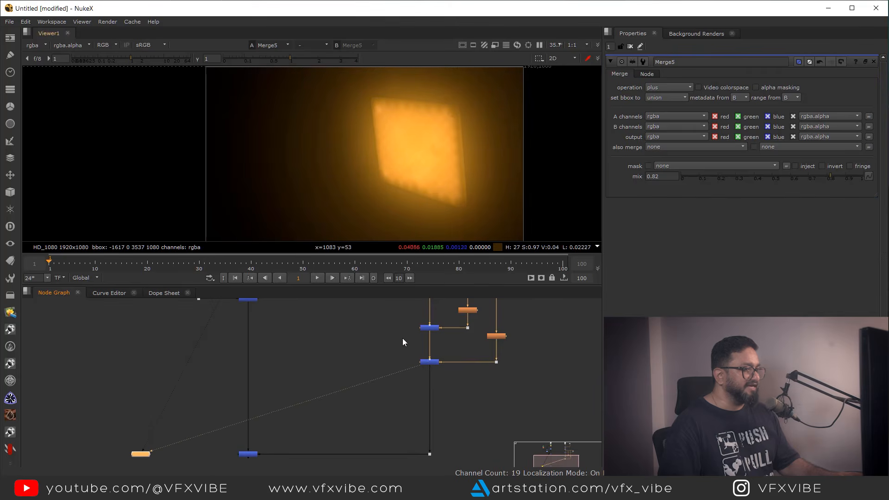
middle_click_drag(394, 400, 434, 366)
left_click(430, 367)
left_click(471, 374, "ctrl")
scroll(408, 367, "up", 1)
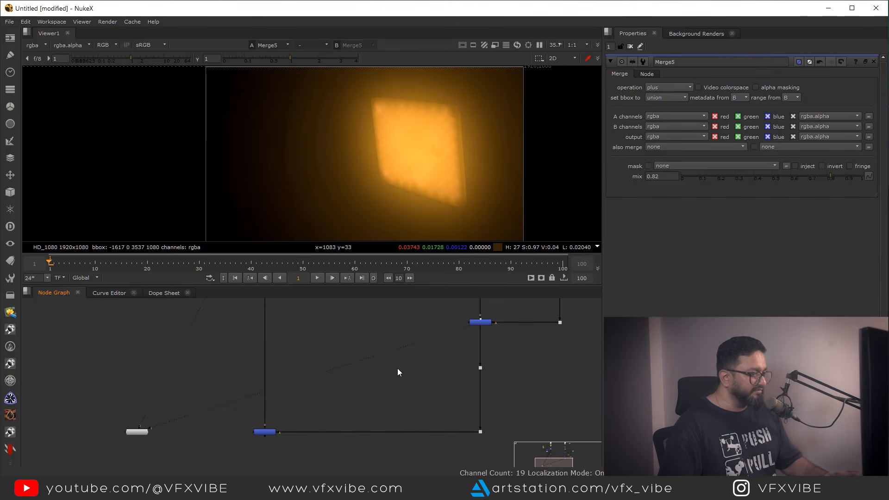
Create a Blur node branching off the new Dot below Merge5 and view its output.
key("b")
left_click_drag(482, 370, 481, 369)
key("1")
Set Blur1's size to 1200 to spread the panel light across the frame.
left_click_drag(673, 98, 856, 95)
left_click(639, 98)
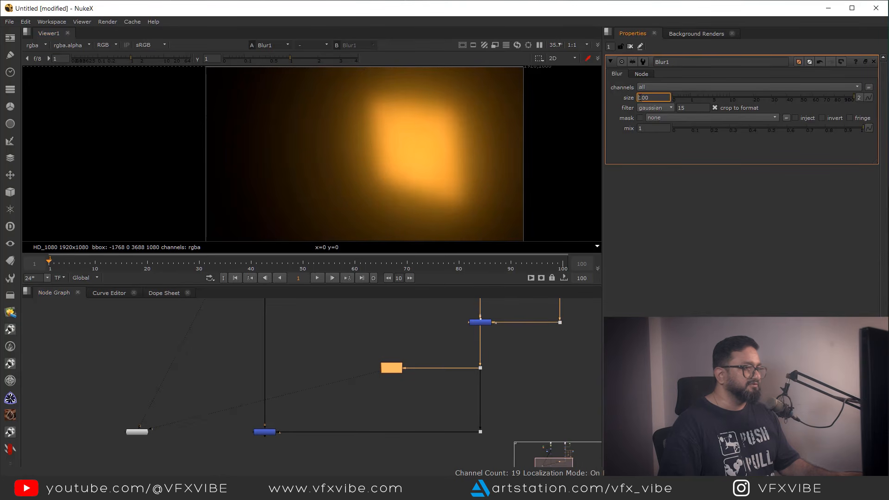
key("Up")
key("Up")
key("Up")
key("Up")
key("Up")
key("Up")
key("Up")
key("Up")
key("Up")
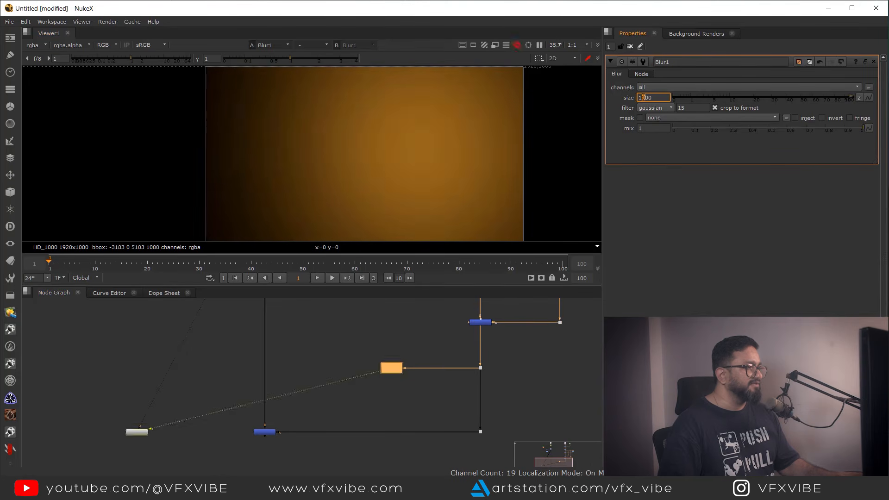
key("Down")
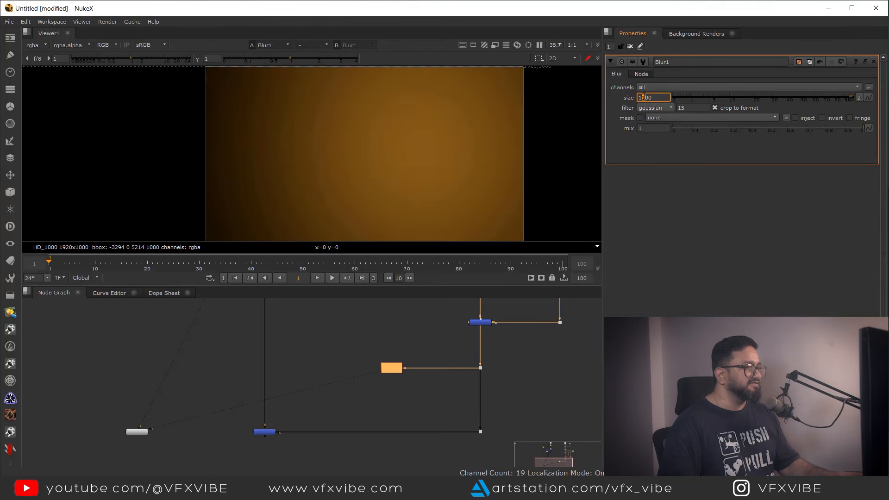
key("Up")
Add a Grade node after Blur1, view it, and raise its gain to 1.68.
middle_click_drag(414, 371, 413, 352)
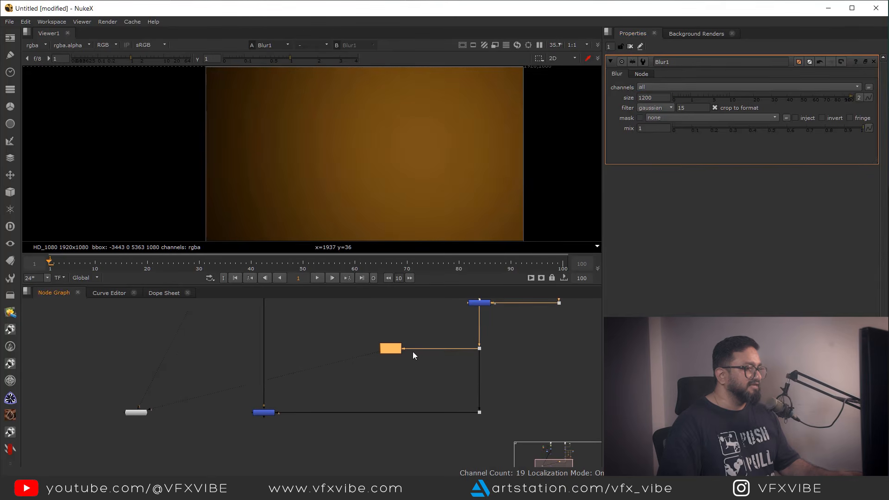
key("g")
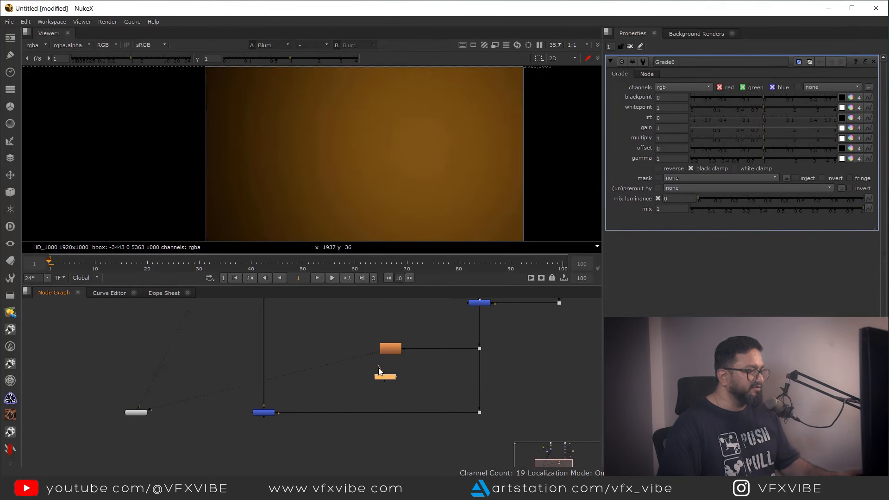
left_click_drag(384, 380, 393, 368)
key("1")
left_click(785, 129)
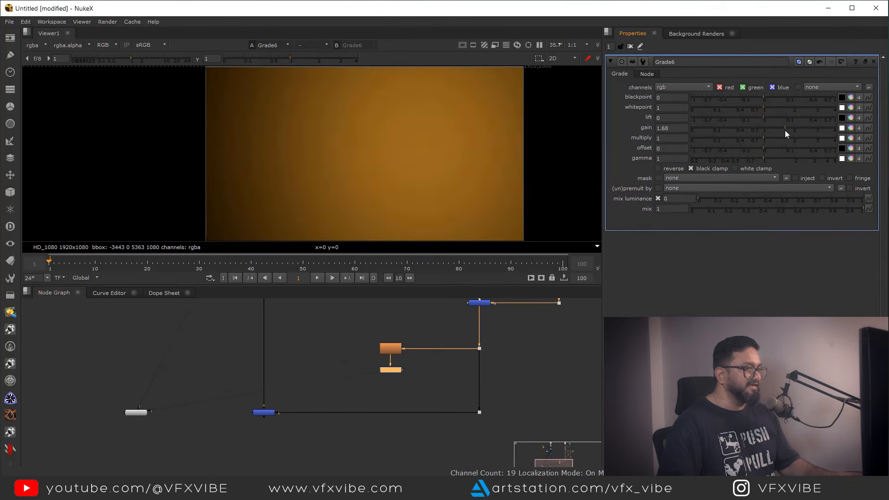
Set Grade6's gain to 1.48 and move Merge2 with its elbow Dot further down the node graph.
left_click_drag(780, 131, 779, 133)
scroll(359, 378, "down", 1)
middle_click_drag(358, 378, 388, 353)
left_click_drag(277, 367, 540, 431)
left_click_drag(314, 382, 312, 418)
Insert a Dot on the main plate pipe above Merge2 and view its output.
scroll(321, 365, "down", 3)
middle_click_drag(330, 319, 334, 371)
scroll(322, 400, "up", 3)
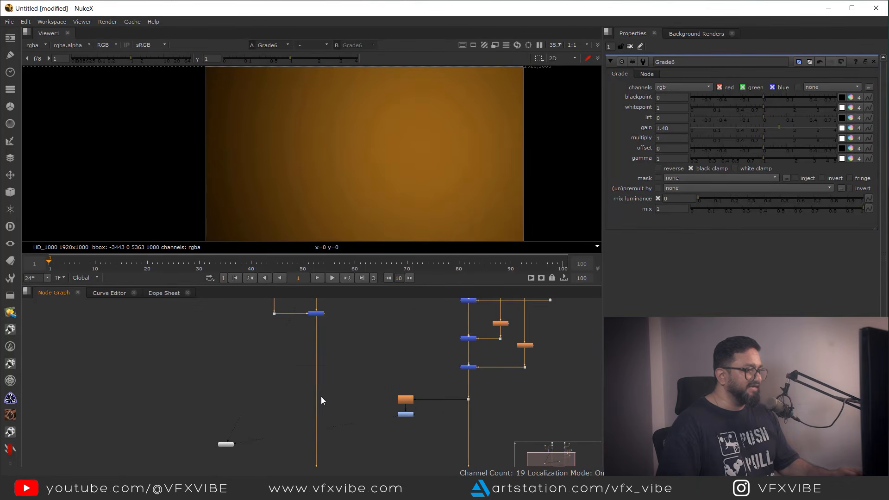
left_click(316, 391)
key("1")
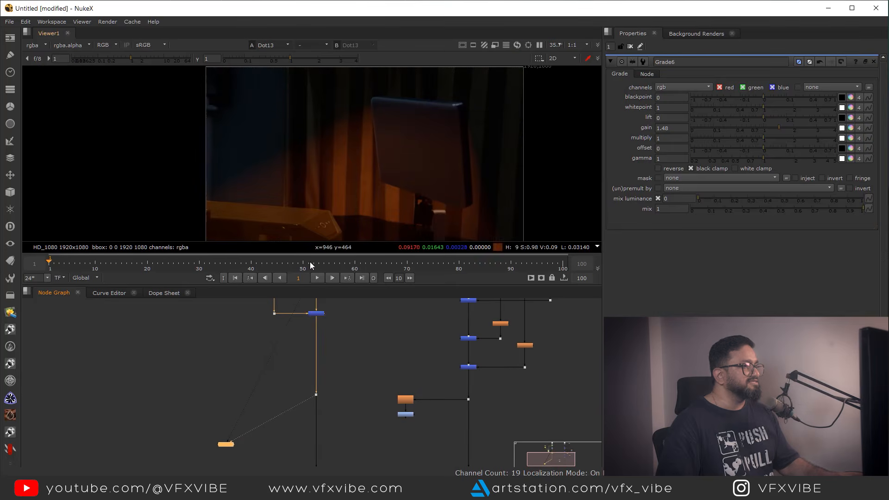
Create a Merge node combining Grade6 with the plate's new Dot, view it, and change its blend operation.
middle_click_drag(364, 445, 373, 387)
left_click(401, 381)
key("m")
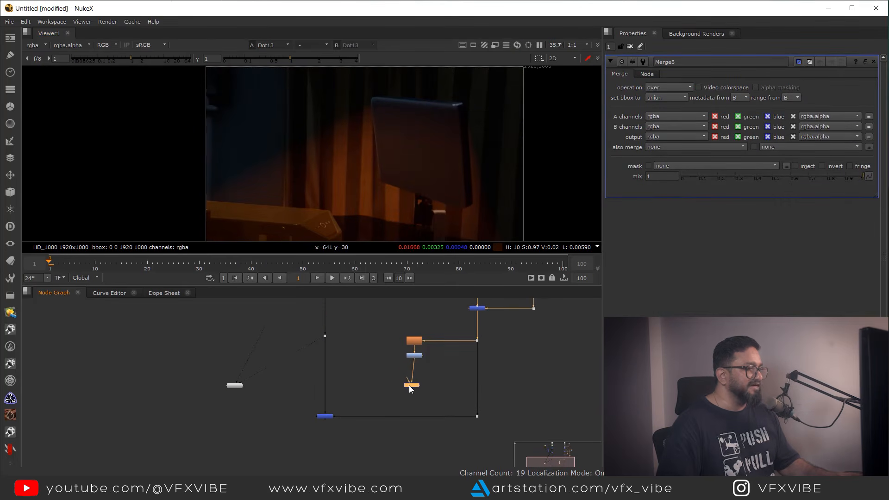
left_click_drag(409, 385, 327, 341)
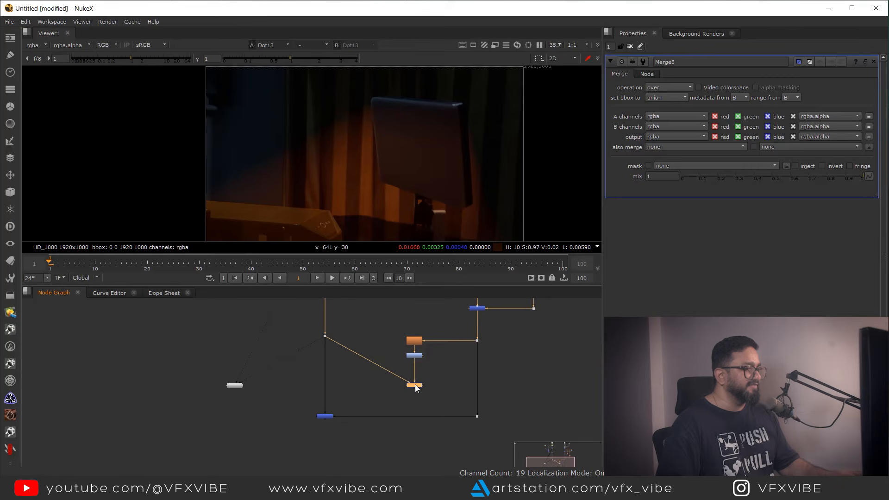
key("1")
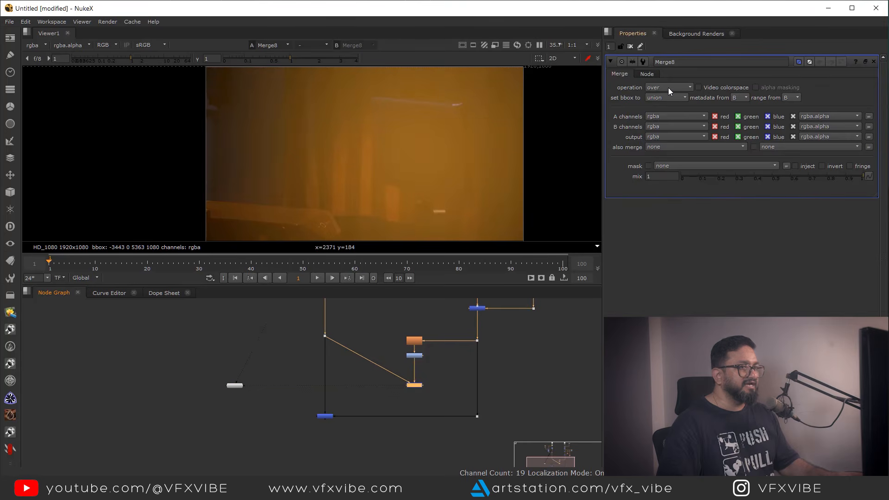
left_click(668, 87)
left_click(670, 181)
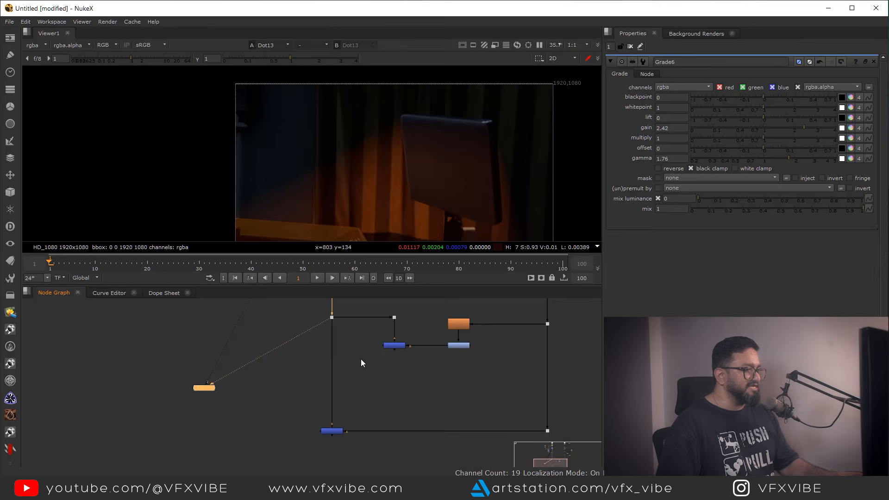
View Merge8, add a Merge on the main pipe above Merge2 with Merge8 as its A input, and set it to plus.
left_click(400, 346)
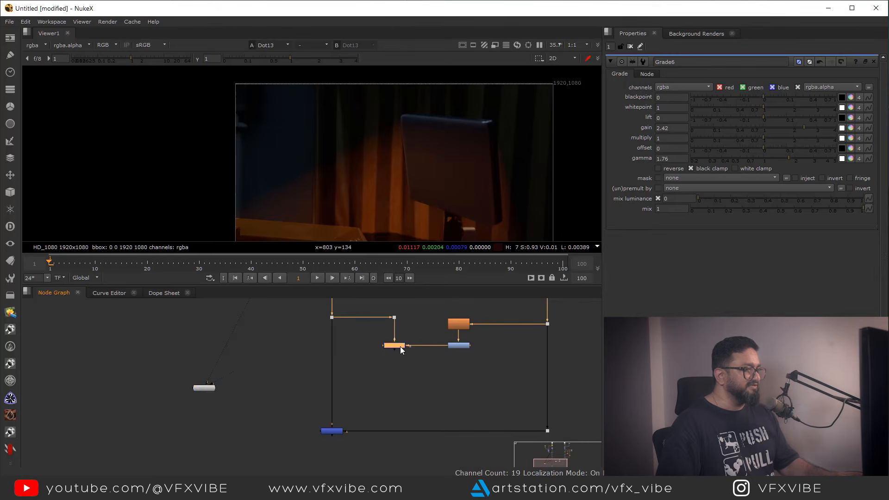
key("1")
middle_click_drag(362, 360, 365, 350)
left_click(358, 332)
key("m")
left_click_drag(355, 334, 304, 379)
key("1")
left_click(338, 365)
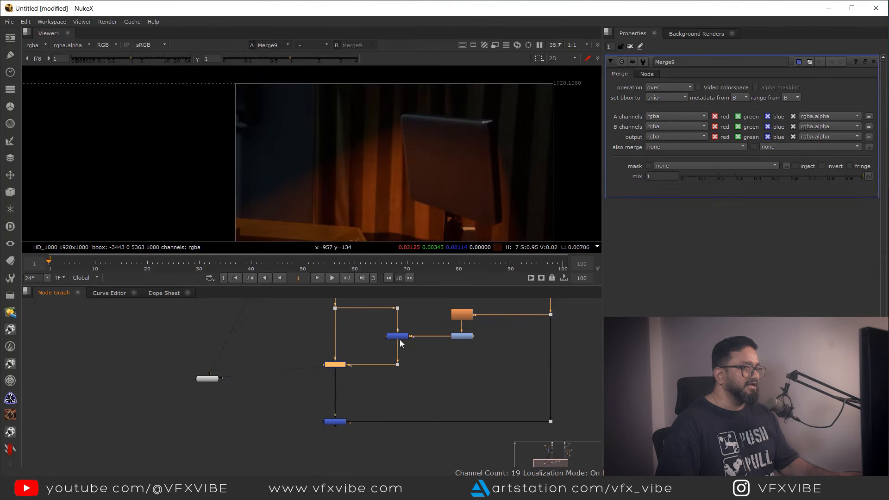
left_click(666, 87)
left_click(663, 217)
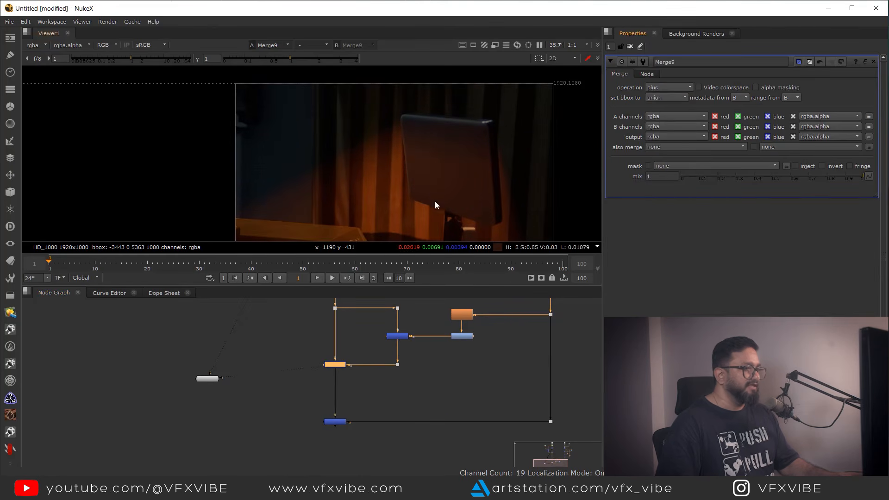
Add a Merge on the main pipe just above Merge2, feed Blur1 into its A input through an elbow Dot, and view it.
key("1")
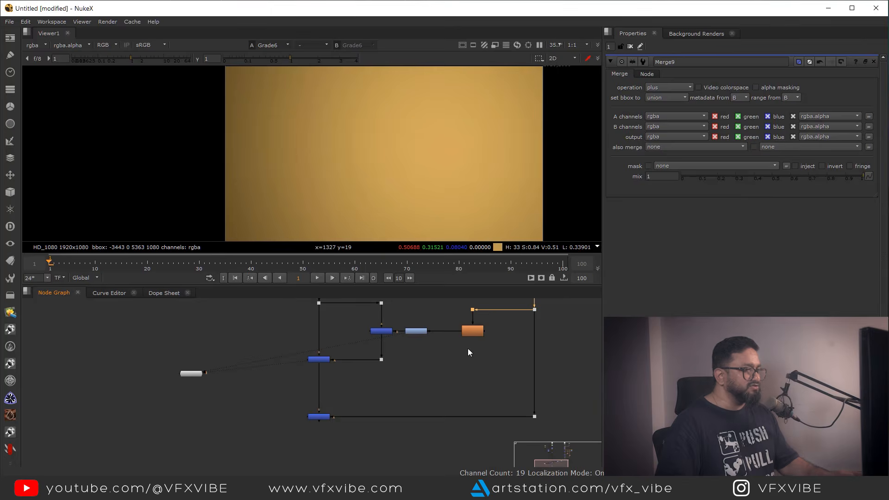
middle_click_drag(468, 348, 442, 334)
left_click(443, 326)
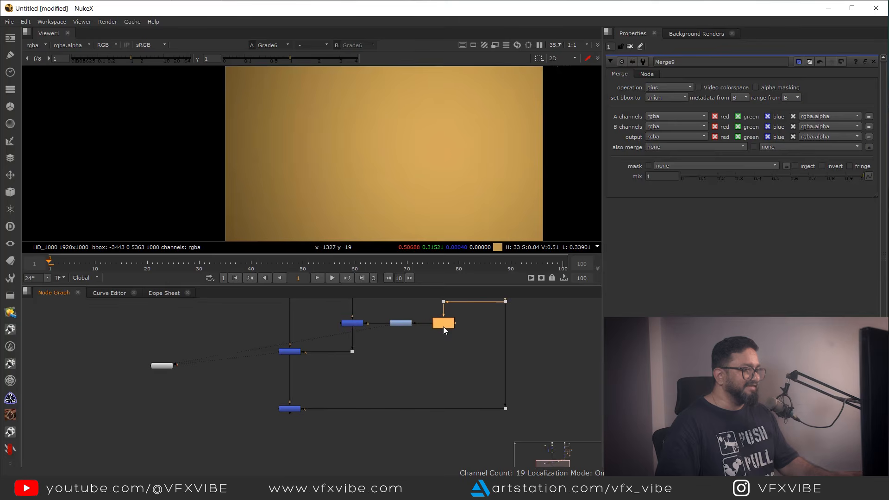
key("1")
middle_click_drag(413, 375, 410, 358)
left_click(412, 358)
key("m")
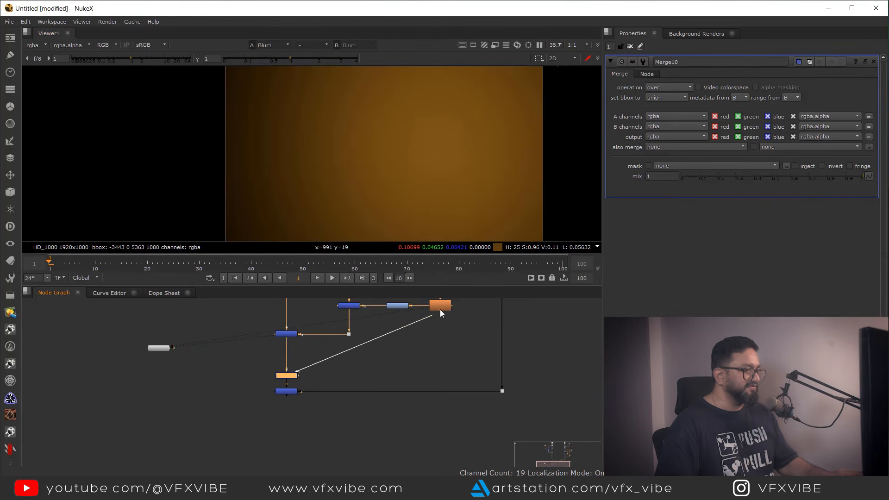
left_click_drag(362, 341, 440, 375, "ctrl")
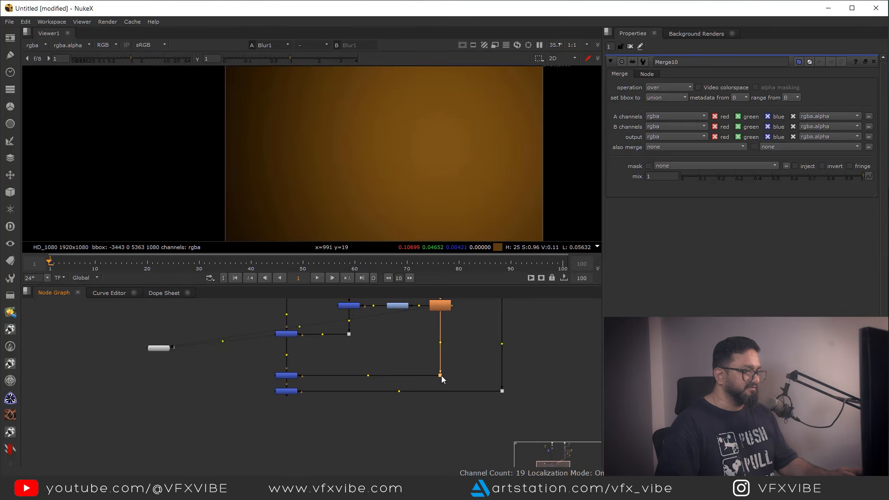
left_click(288, 376)
key("1")
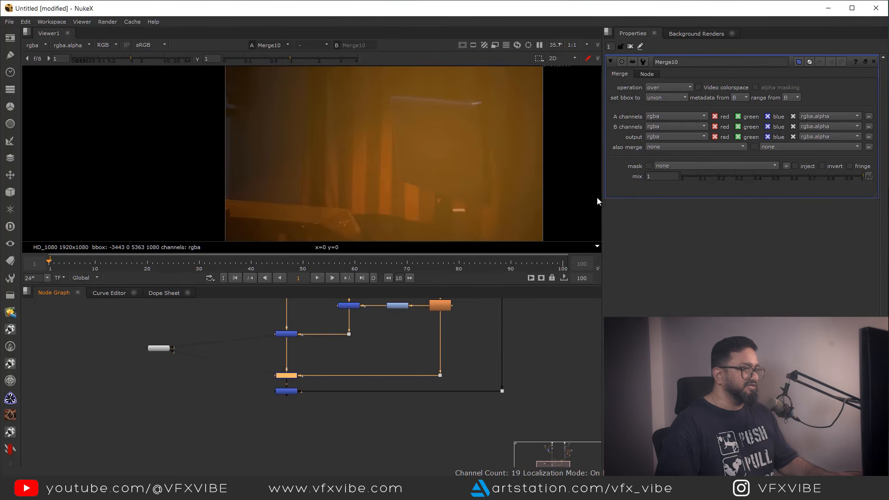
Set Merge10's operation to screen and reduce its mix to 0.155.
left_click(667, 88)
left_click(667, 226)
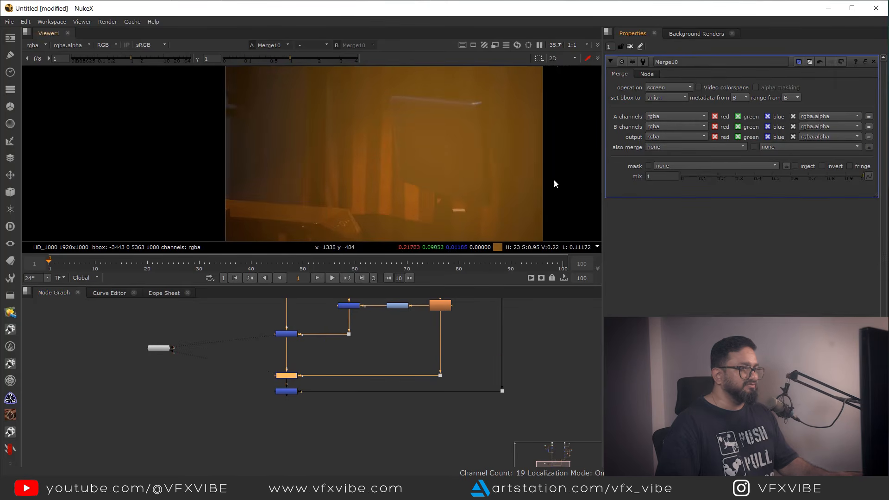
left_click_drag(818, 177, 710, 191)
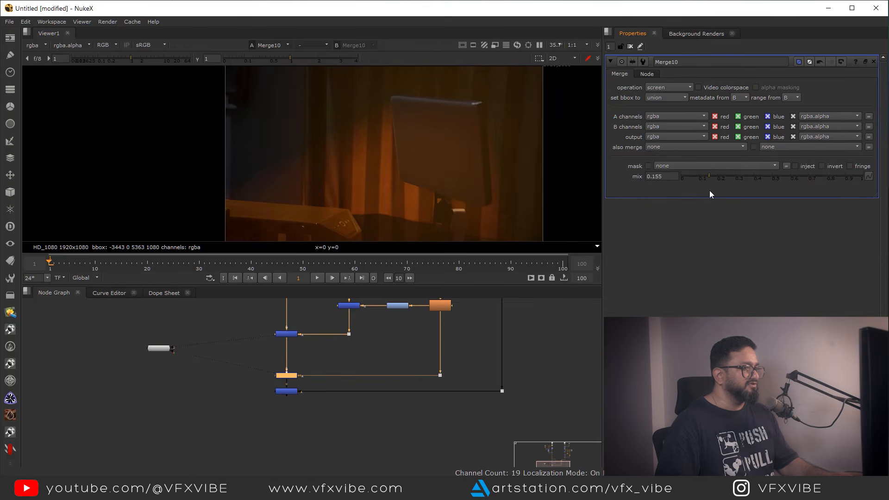
View Merge2's output and compare it with Merge10 disabled and enabled, raising the viewer gain to 8 and resetting it.
left_click_drag(242, 418, 312, 385)
key("1")
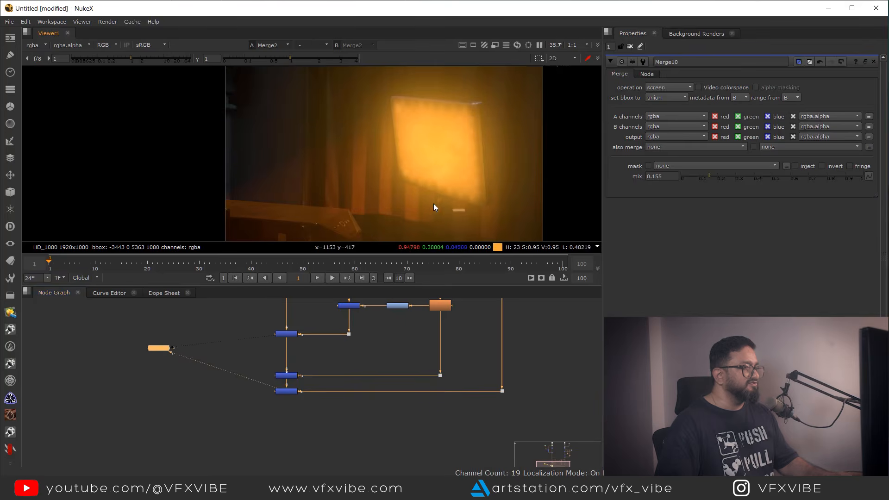
middle_click_drag(380, 167, 360, 153)
left_click(293, 375)
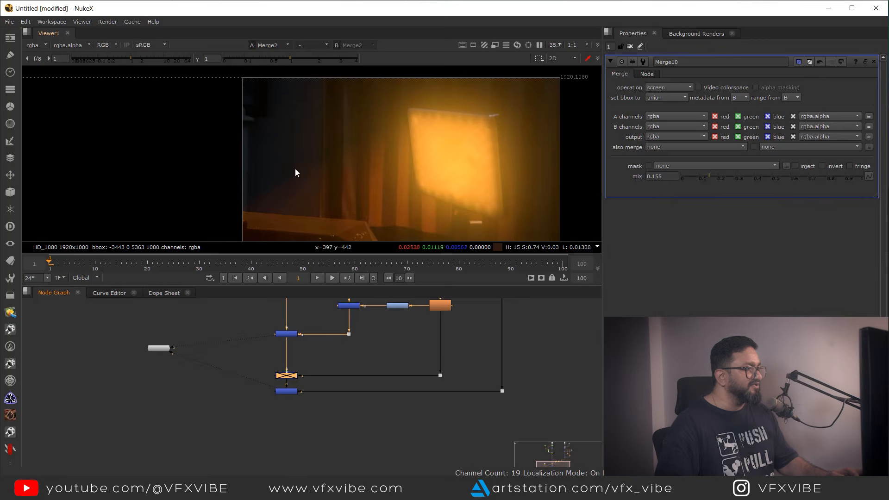
left_click_drag(128, 59, 160, 58)
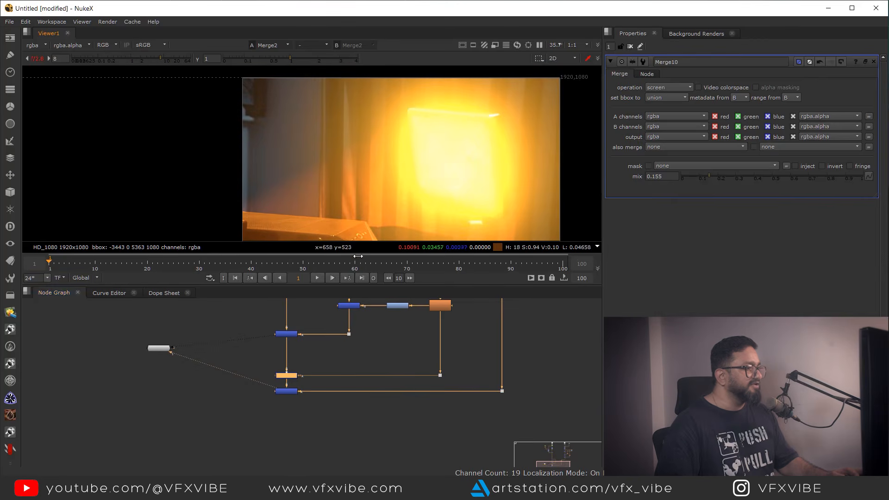
key("1")
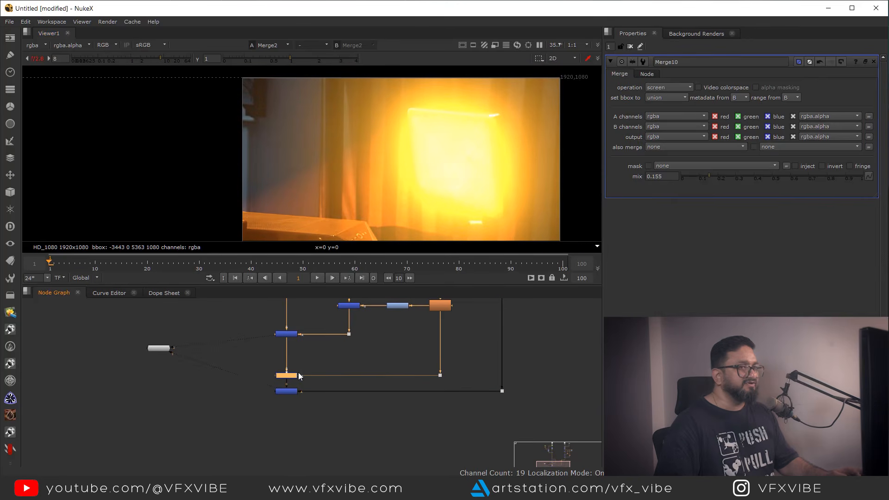
left_click(143, 58, "ctrl")
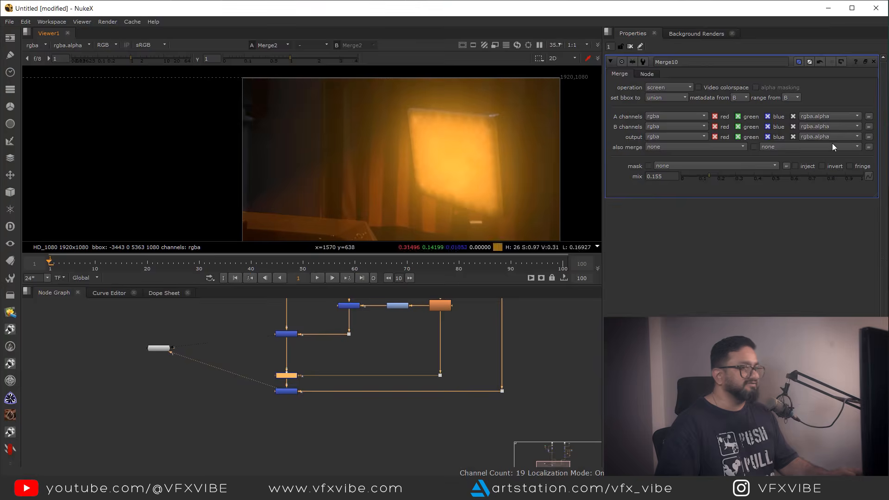
Review the layout of the relighting nodes in an enlarged node graph.
key("space")
middle_click_drag(493, 273, 520, 240)
scroll(520, 241, "up", 2)
middle_click_drag(583, 253, 604, 252)
scroll(610, 255, "down", 3)
left_click_drag(184, 168, 527, 357)
key("space")
scroll(402, 363, "down", 4)
middle_click_drag(384, 386, 387, 413)
scroll(369, 356, "up", 3)
middle_click_drag(368, 356, 375, 410)
mouse_move(380, 309)
middle_mouse_down()
mouse_move(375, 347)
mouse_move(380, 301)
middle_mouse_up()
Compare the viewer outputs of Merge7, Dot13 and the merges below to check where the bounding box expands.
left_click(351, 345)
key("1")
key("f")
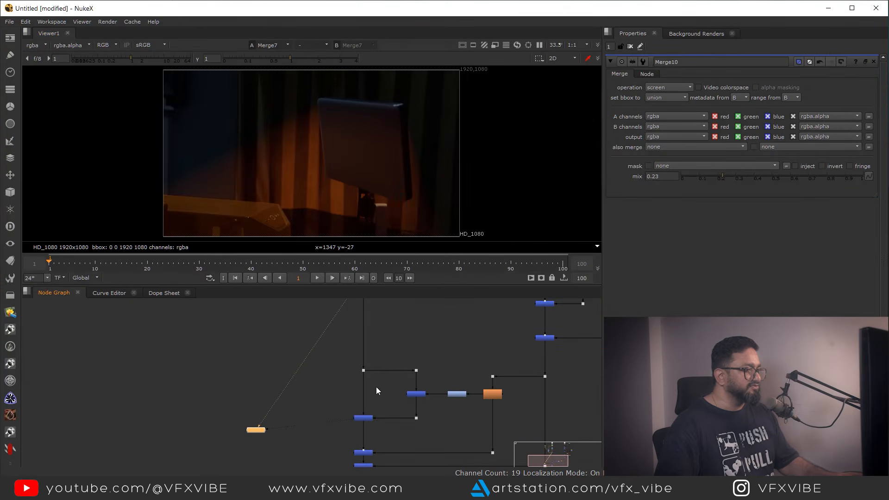
middle_click_drag(381, 407, 381, 384)
key("2")
middle_click_drag(381, 416, 382, 393)
left_click_drag(389, 391, 353, 413)
key("2")
middle_click_drag(255, 167, 419, 192)
left_click_drag(392, 355, 357, 382)
key("1")
middle_click_drag(274, 174, 432, 152)
scroll(429, 157, "down", 5)
middle_click_drag(347, 330, 346, 331)
key("2")
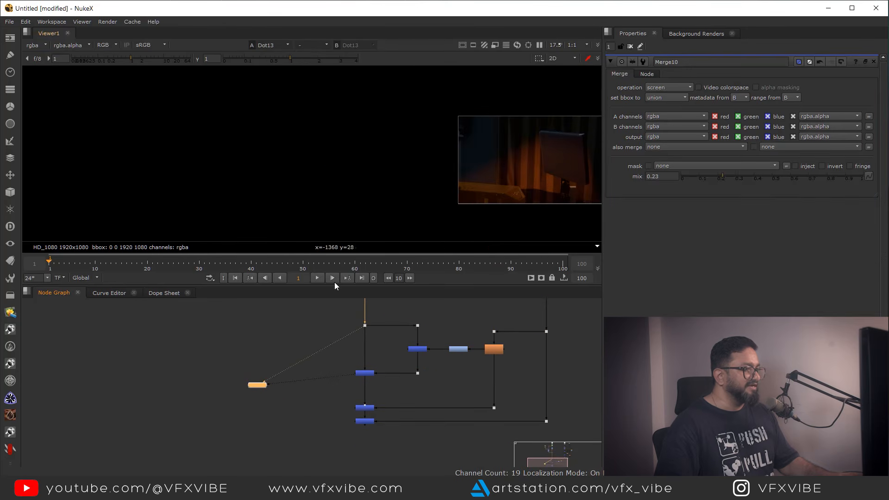
View Merge9 and set its bounding box to B.
scroll(379, 373, "up", 5)
left_click_drag(390, 359, 277, 410)
key("1")
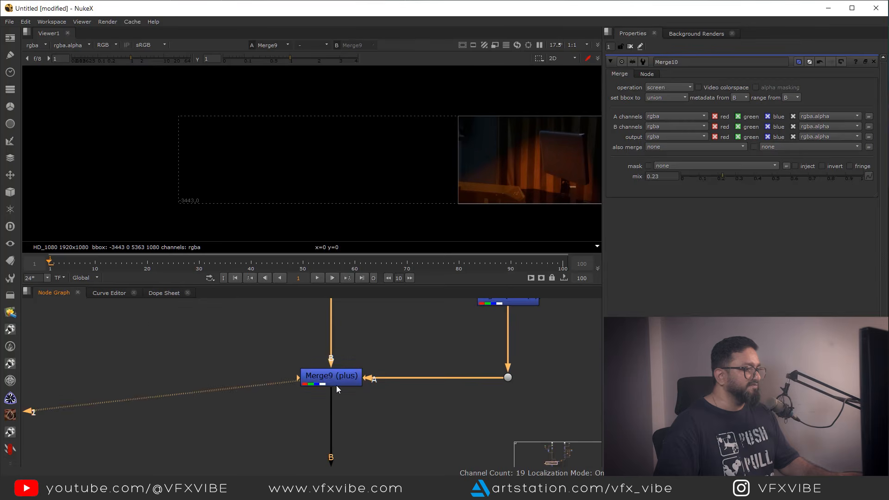
double_click(334, 384)
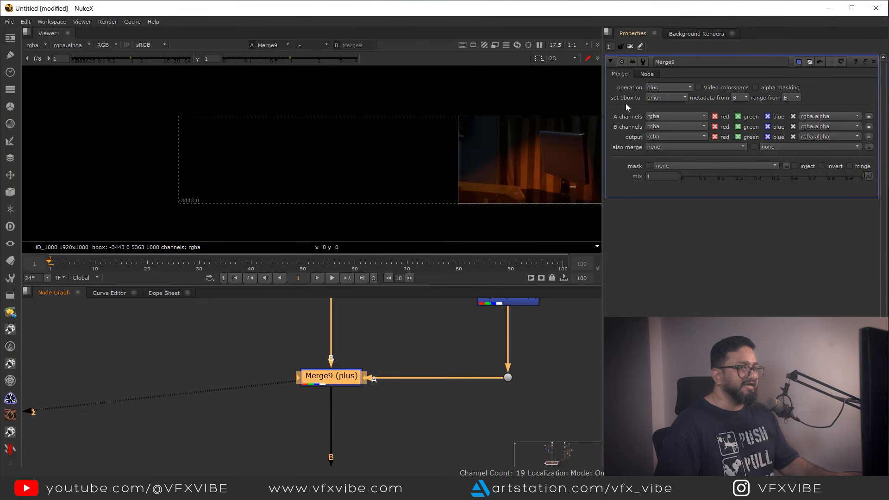
left_click(661, 97)
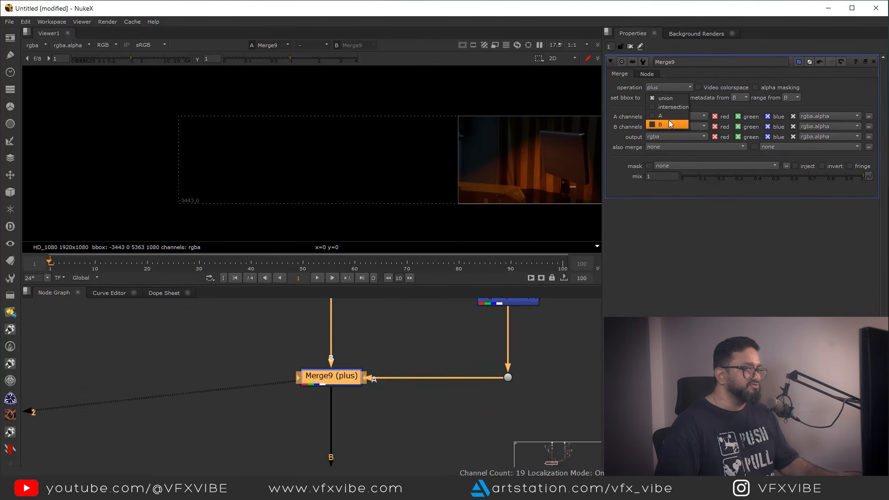
left_click(668, 124)
middle_click_drag(467, 158, 338, 140)
View the Merge10 and Merge2 outputs and set Merge10's bounding box to B.
middle_click_drag(360, 432, 369, 314)
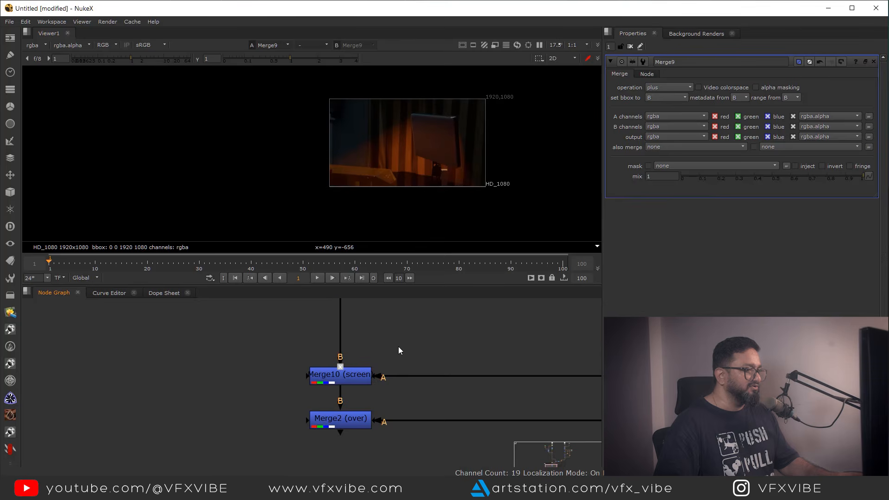
left_click_drag(405, 343, 271, 377)
key("1")
left_click_drag(410, 400, 268, 443)
key("1")
double_click(351, 379)
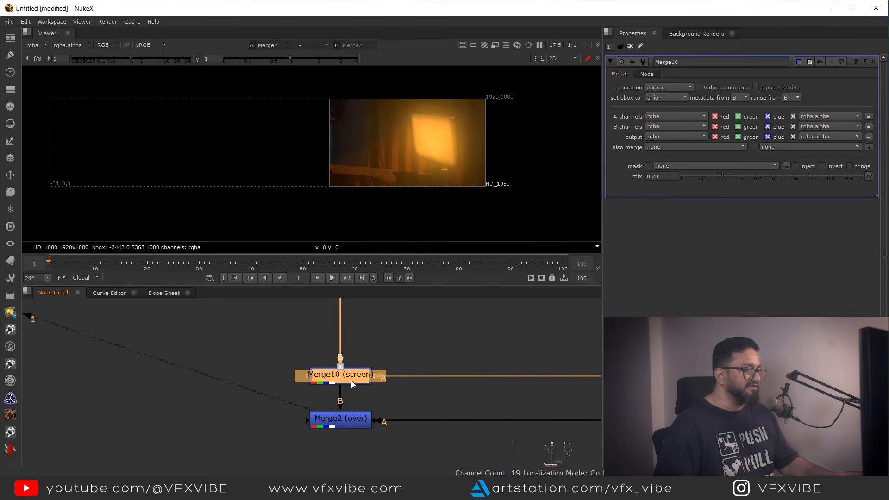
left_click(663, 98)
left_click(671, 123)
key("f")
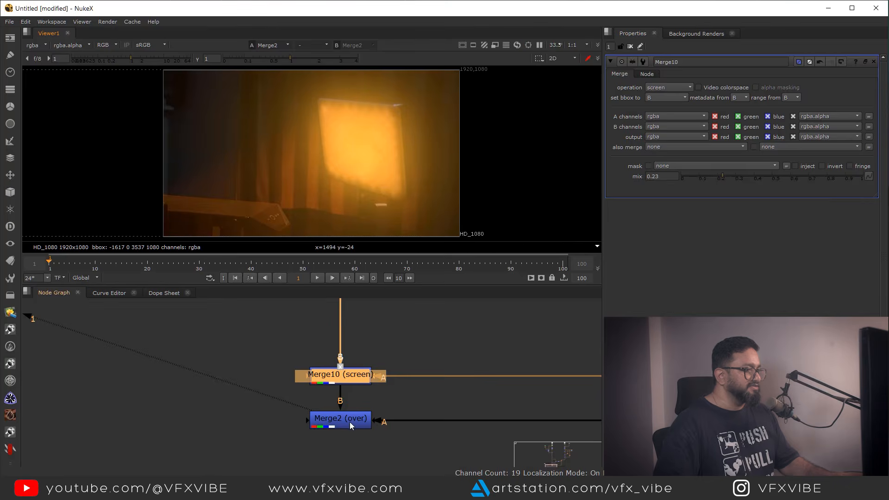
Set Merge2's bounding box to B and fit the frame in the viewer.
double_click(349, 421)
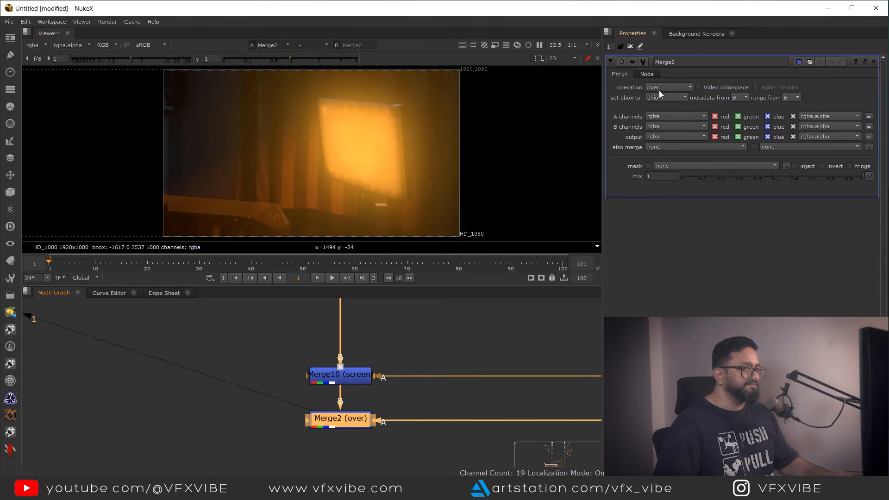
left_click(660, 125)
scroll(362, 179, "down", 3)
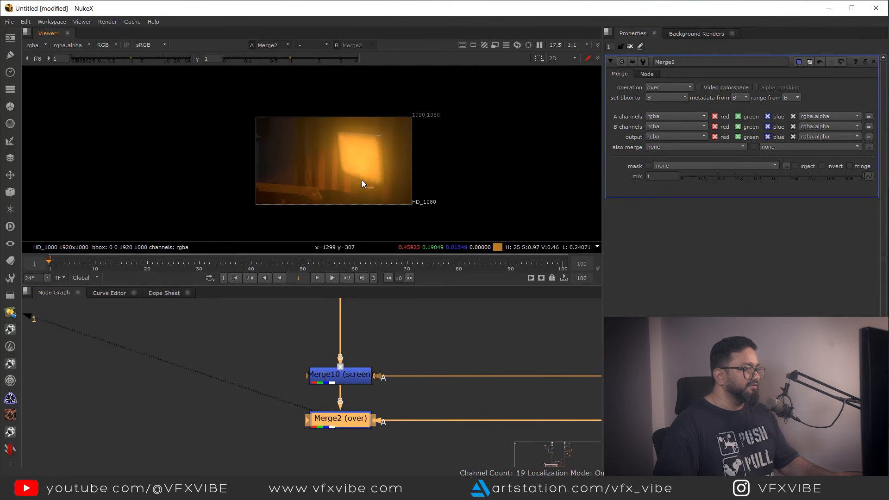
key("f")
Examine the relit composite on another frame and on the first frame, and look over the upstream nodes.
left_click(339, 263)
left_click(235, 278)
scroll(391, 211, "down", 1)
middle_click_drag(412, 200, 418, 190)
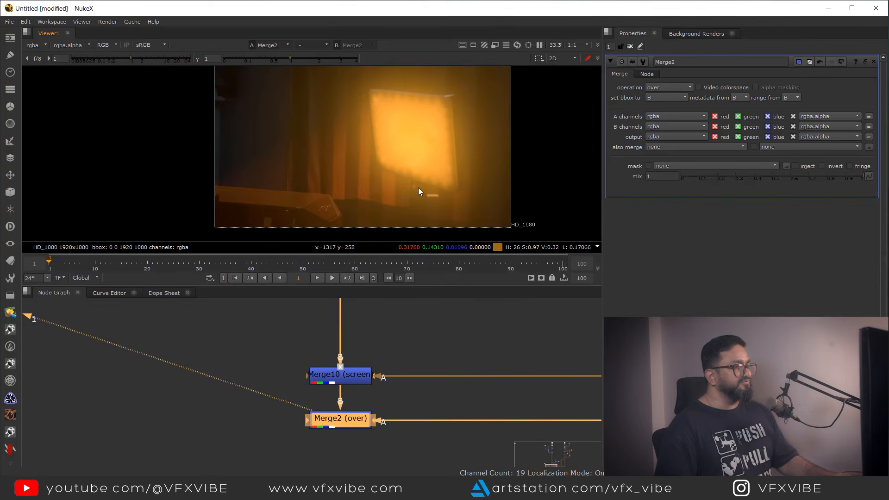
scroll(346, 185, "down", 4)
middle_click_drag(400, 161, 354, 156)
scroll(346, 185, "up", 3)
scroll(365, 160, "down", 3)
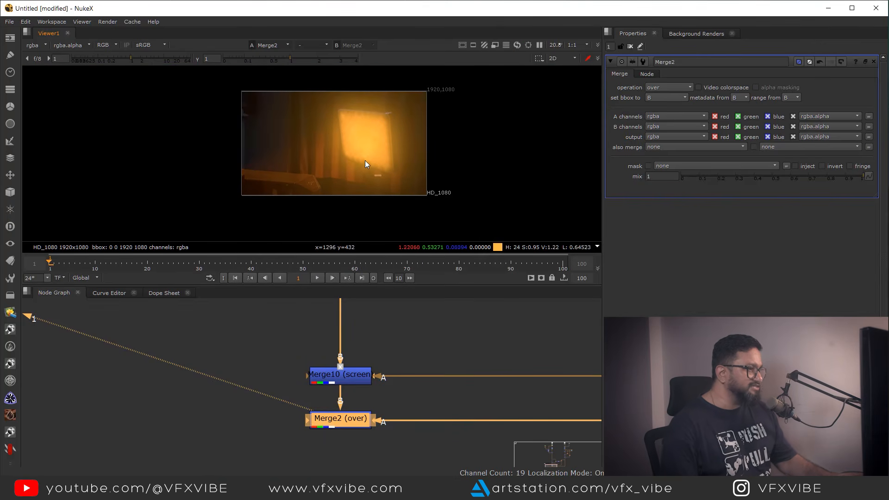
scroll(384, 124, "up", 3)
middle_click_drag(390, 126, 395, 118)
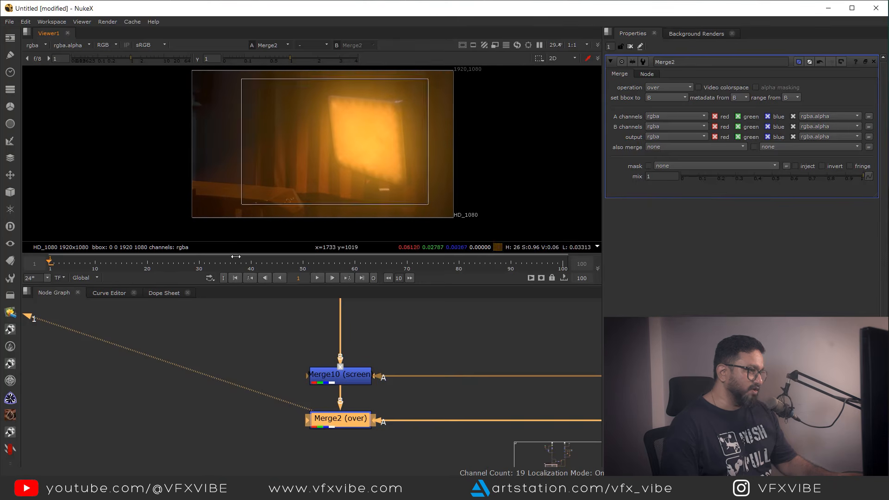
scroll(445, 364, "down", 7)
middle_click_drag(448, 366, 402, 427)
scroll(387, 342, "up", 8)
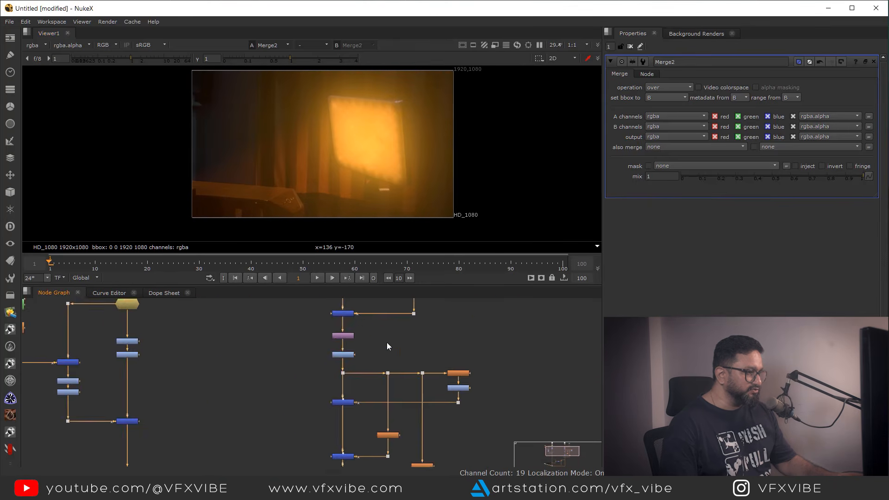
View the CornerPin2D1 output and the Grade3 output of the lit panel branch.
key("1")
scroll(393, 160, "up", 2)
scroll(388, 399, "down", 4)
scroll(371, 392, "down", 2)
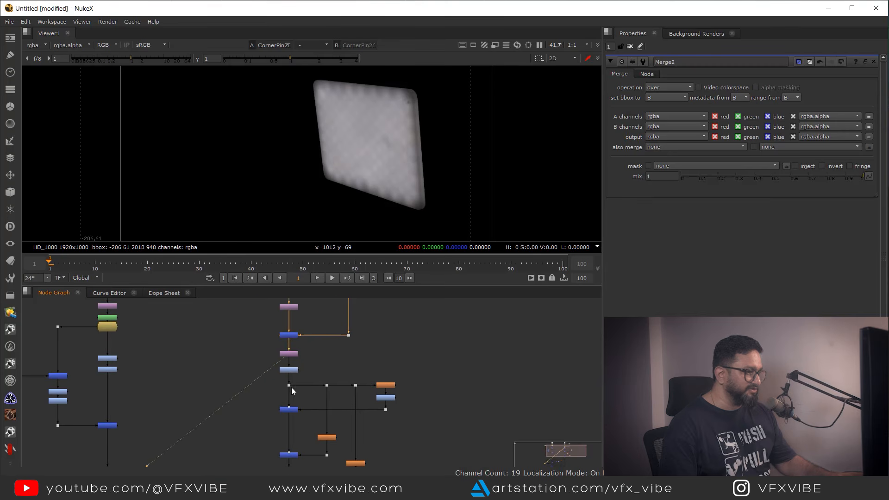
key("1")
scroll(313, 381, "up", 2)
left_click_drag(226, 357, 459, 419)
scroll(282, 347, "up", 2)
left_click(282, 344)
middle_click_drag(553, 343, 408, 345)
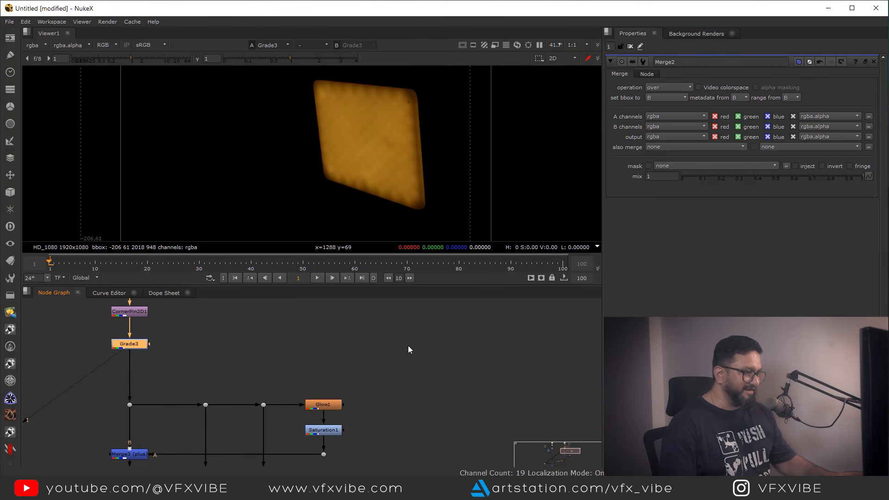
Add a VolumeRays node fed by Grade3, route it beside the glow branches with a dot, and view its output.
key("Tab")
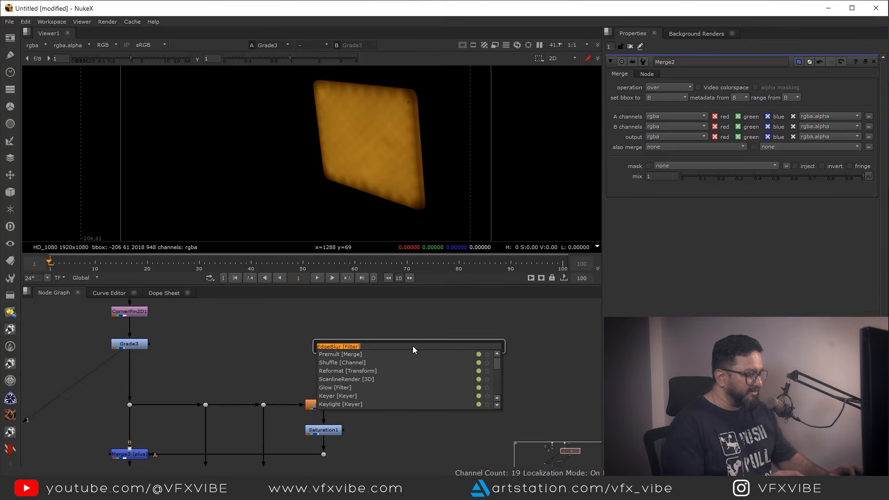
type("volu")
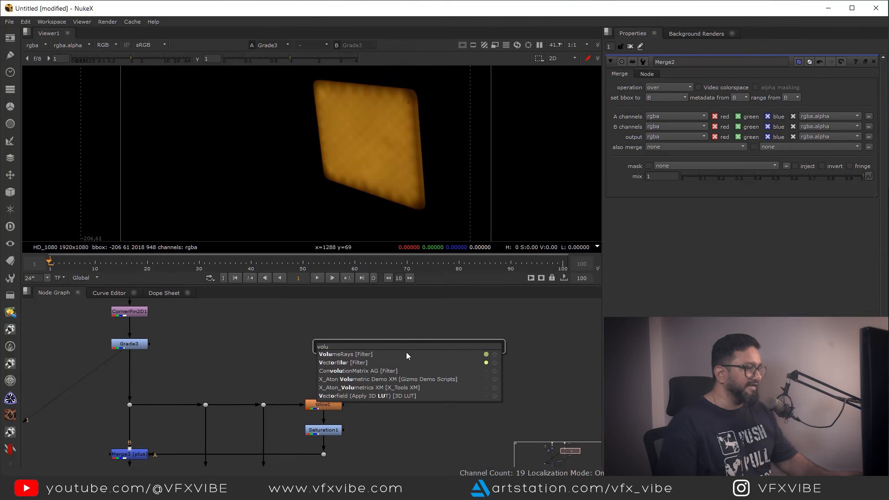
key("Return")
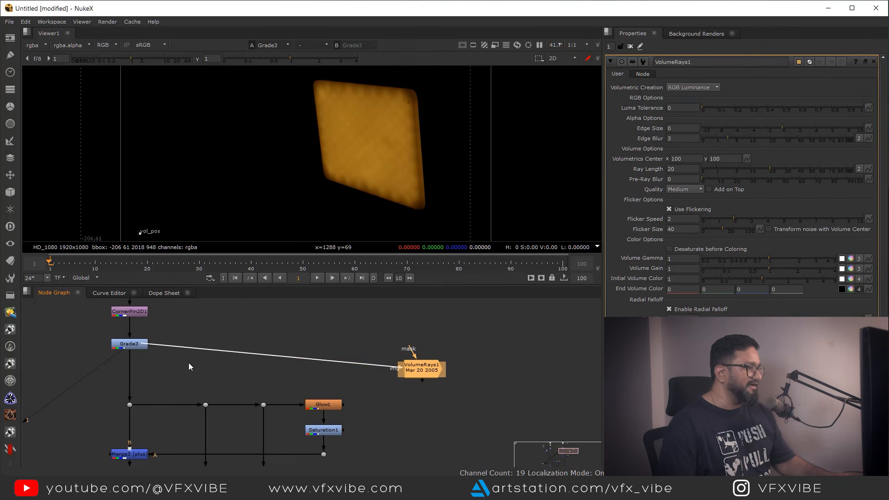
left_click_drag(288, 376, 448, 344, "ctrl")
scroll(469, 423, "down", 3)
middle_click_drag(470, 424, 401, 349)
scroll(401, 349, "up", 2)
left_click_drag(394, 352, 387, 401)
key("1")
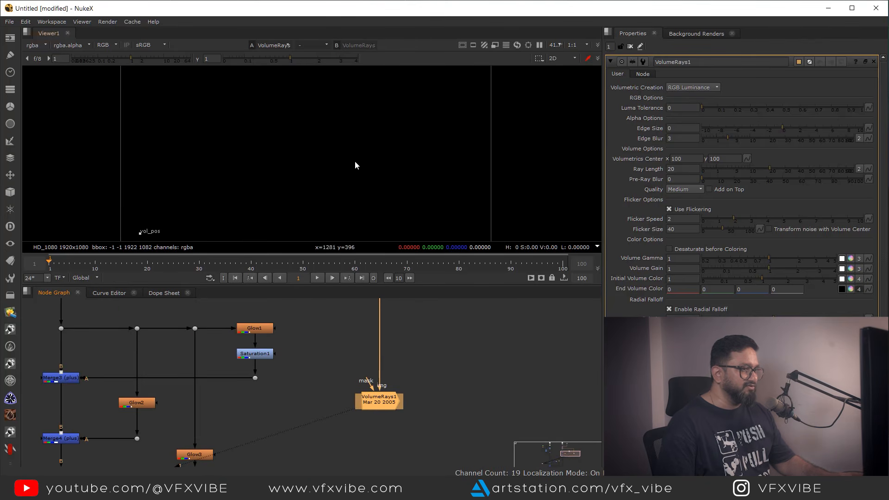
Place the VolumeRays1 volumetrics center near the panel's upper-right corner, at x 1448, y 836.
left_click_drag(135, 230, 248, 178)
scroll(403, 176, "down", 2)
left_click_drag(413, 132, 409, 123)
middle_click_drag(424, 383, 437, 361)
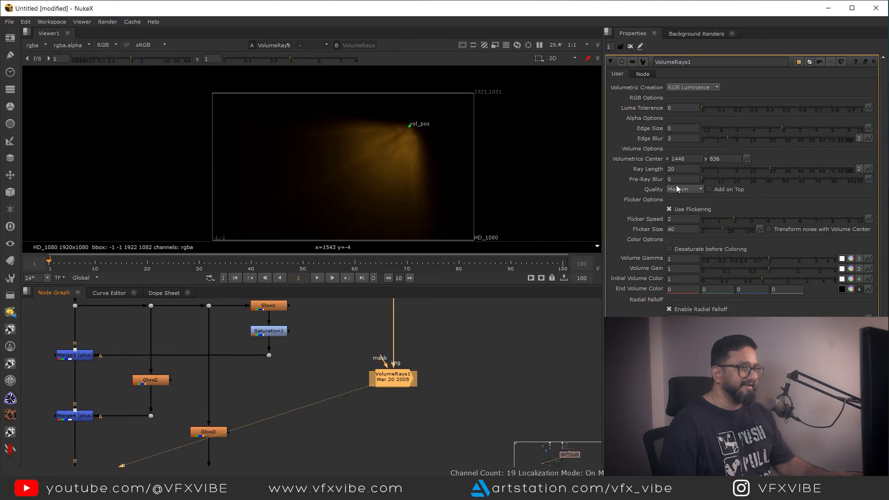
Set the VolumeRays1 ray length to 100 and the pre-ray blur to 16.5.
left_click_drag(768, 169, 855, 170)
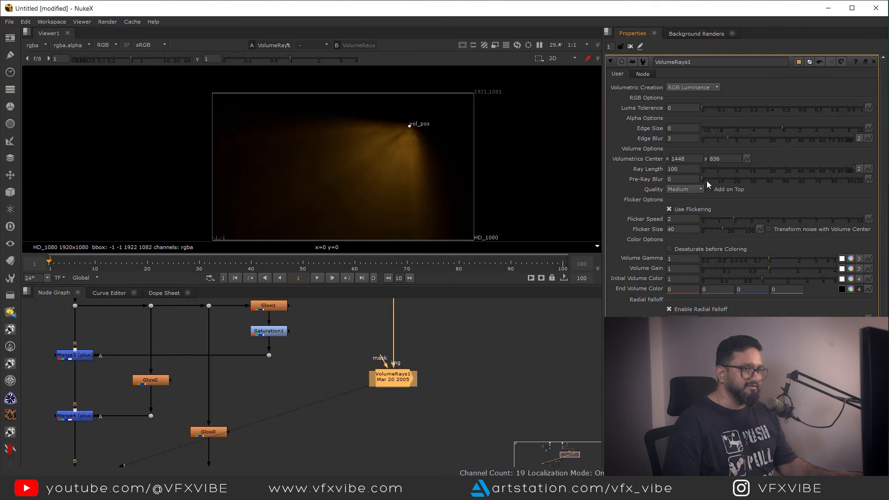
scroll(410, 166, "up", 5)
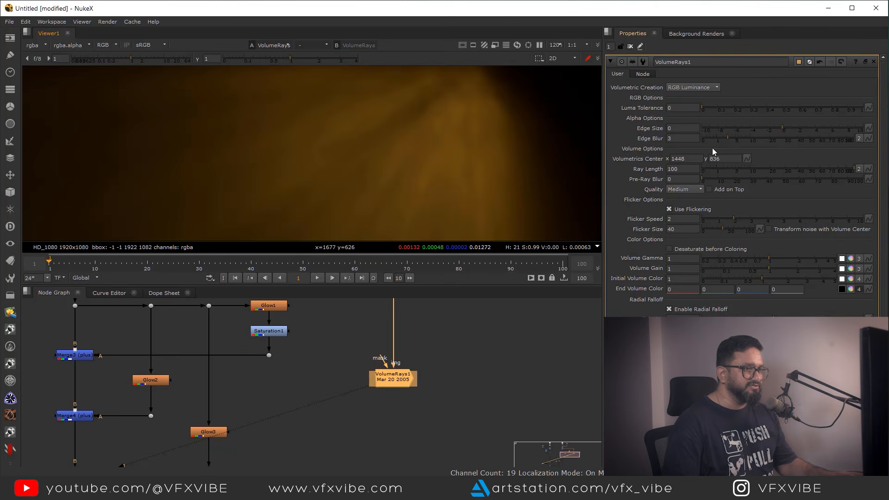
left_click_drag(703, 179, 763, 182)
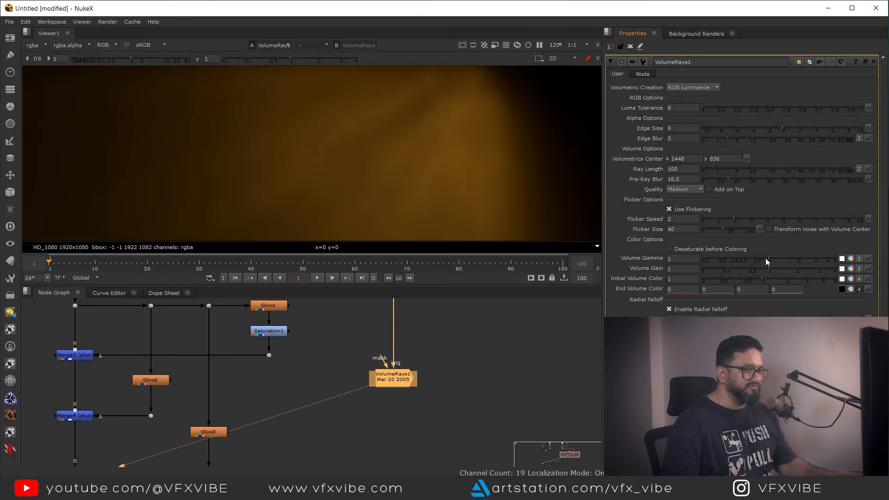
Set the VolumeRays1 volume gamma to 1.44 and the volume gain to 1.48.
left_click_drag(767, 259, 794, 261)
scroll(454, 185, "down", 7)
middle_click_drag(419, 161, 381, 135)
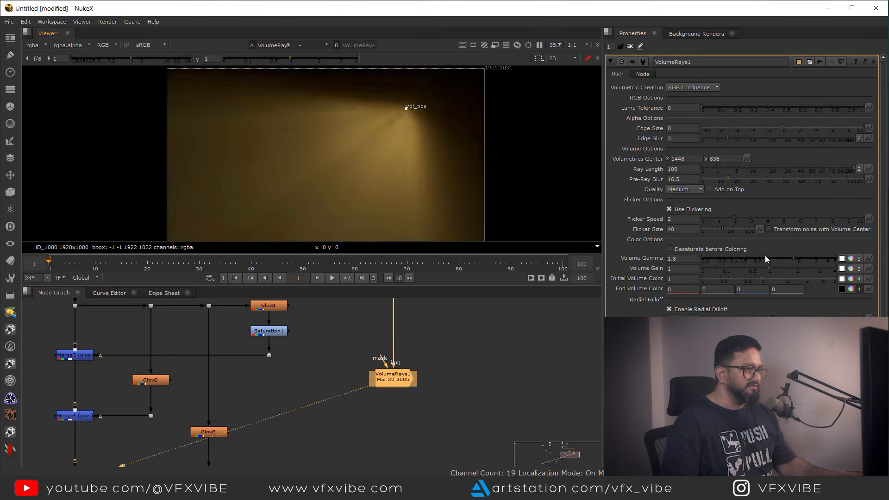
left_click_drag(790, 260, 782, 272)
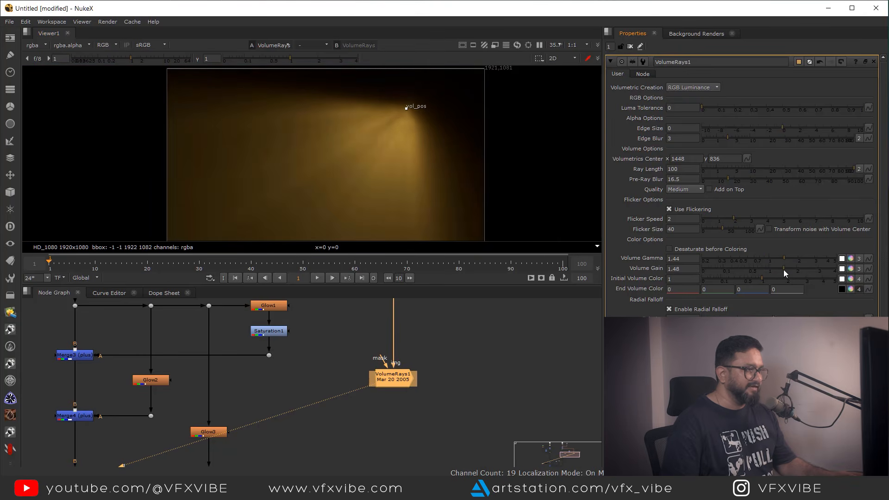
Insert a new merge below the glow merges and feed VolumeRays1 into its A input through a dot.
scroll(366, 386, "down", 5)
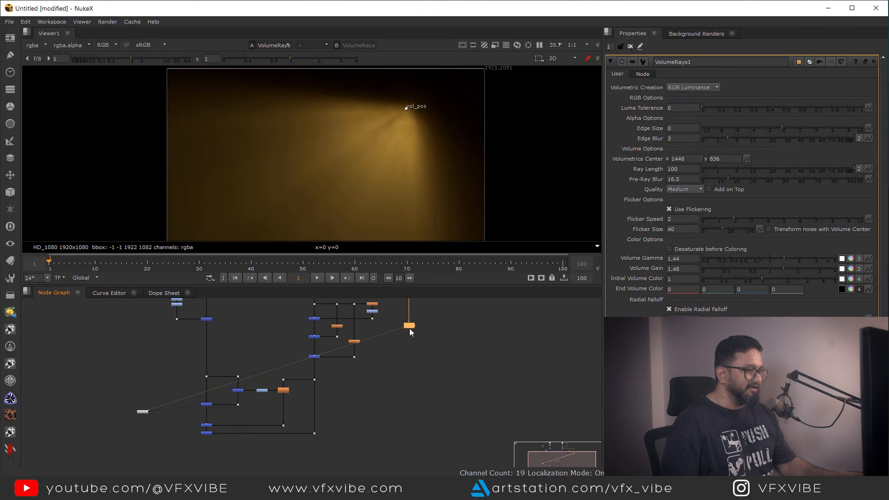
scroll(344, 381, "up", 3)
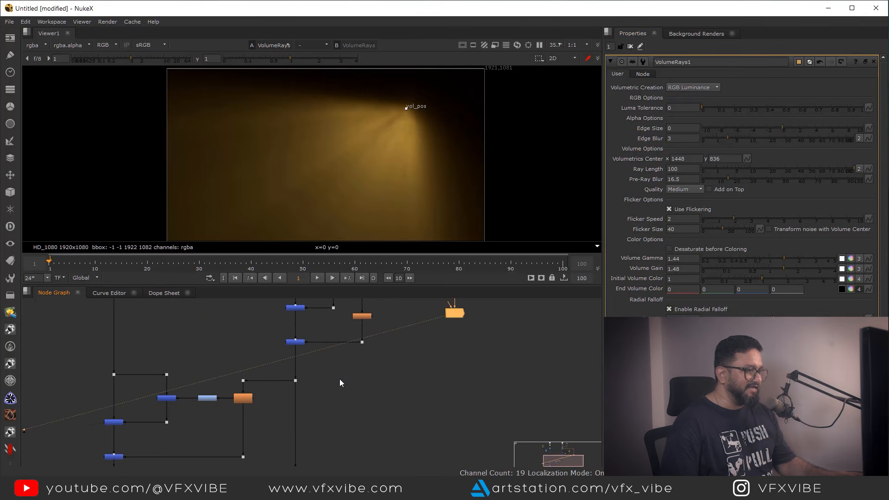
key("m")
left_click_drag(360, 375, 333, 379)
left_click_drag(453, 346, 474, 337)
left_click_drag(413, 351, 492, 378, "ctrl")
scroll(359, 402, "down", 3)
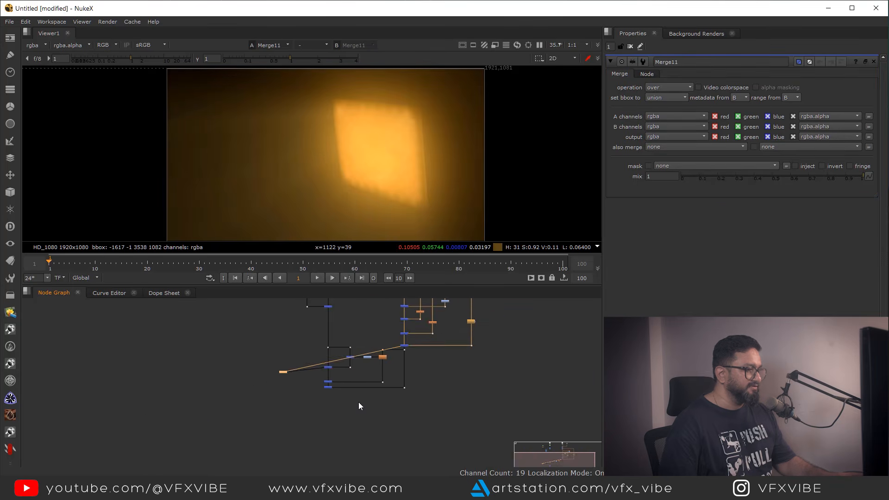
View the final Merge2 composite and space out the lower merge nodes.
scroll(320, 399, "up", 4)
left_click_drag(299, 402, 343, 376)
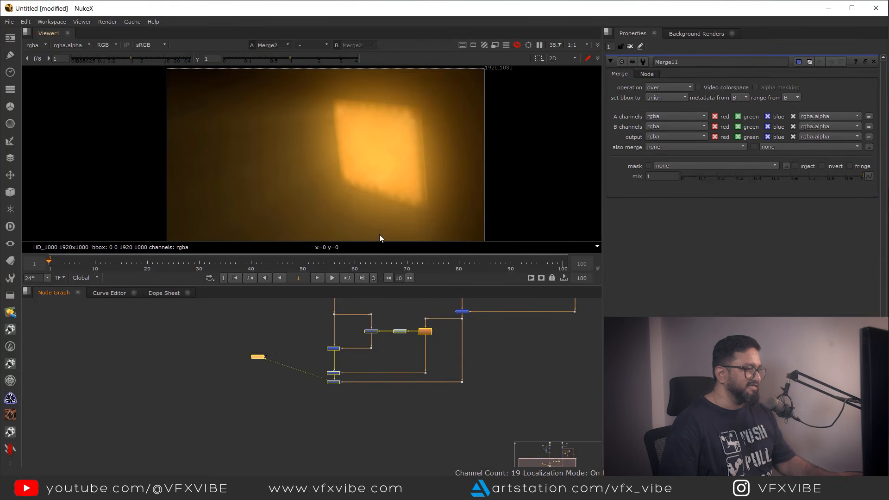
key("1")
left_click_drag(300, 430, 480, 377)
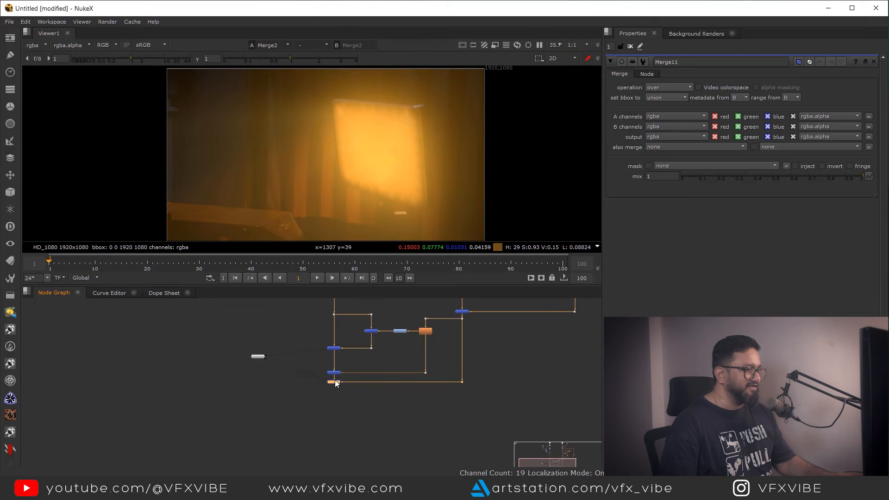
left_click_drag(335, 382, 333, 416)
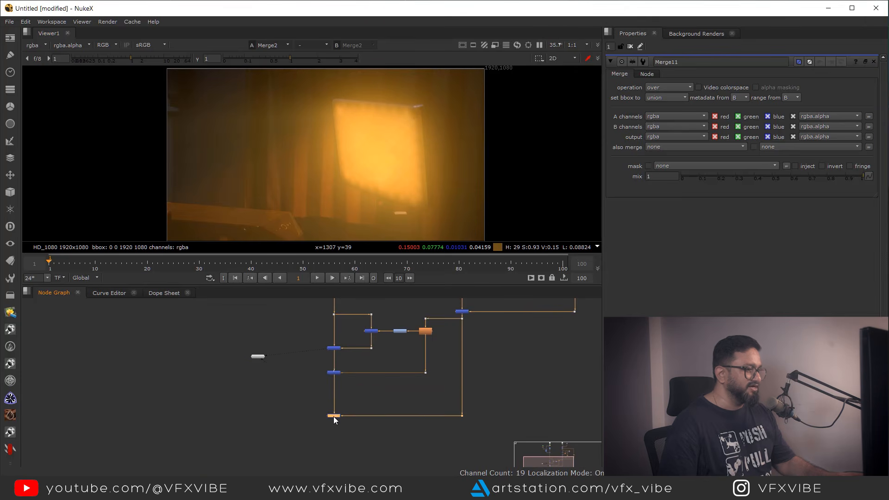
middle_click_drag(306, 394, 303, 412)
left_click_drag(303, 414, 482, 343)
left_click_drag(427, 349, 424, 373)
scroll(441, 359, "up", 1)
Tidy the layout around Merge11 and set its operation to screen.
left_click(490, 351)
scroll(440, 335, "up", 2)
left_click_drag(393, 326, 471, 361)
middle_click_drag(478, 319, 366, 372)
scroll(367, 372, "up", 3)
left_click(360, 375)
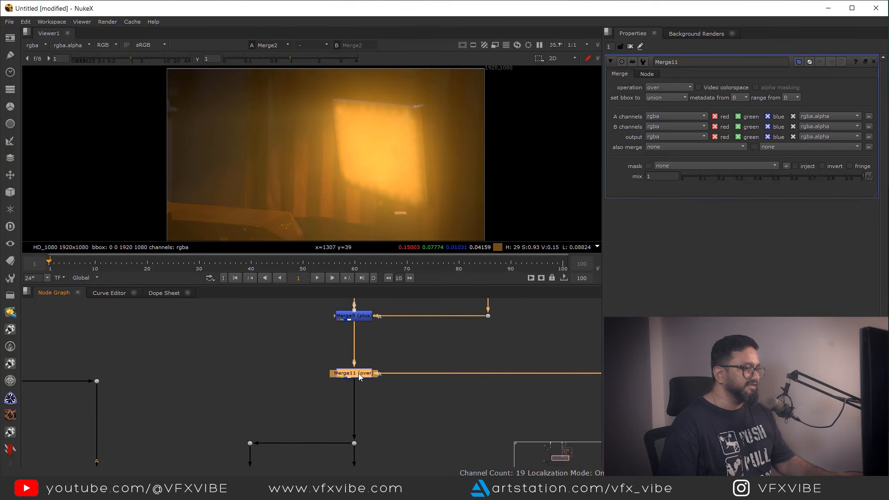
left_click(669, 88)
left_click(665, 230)
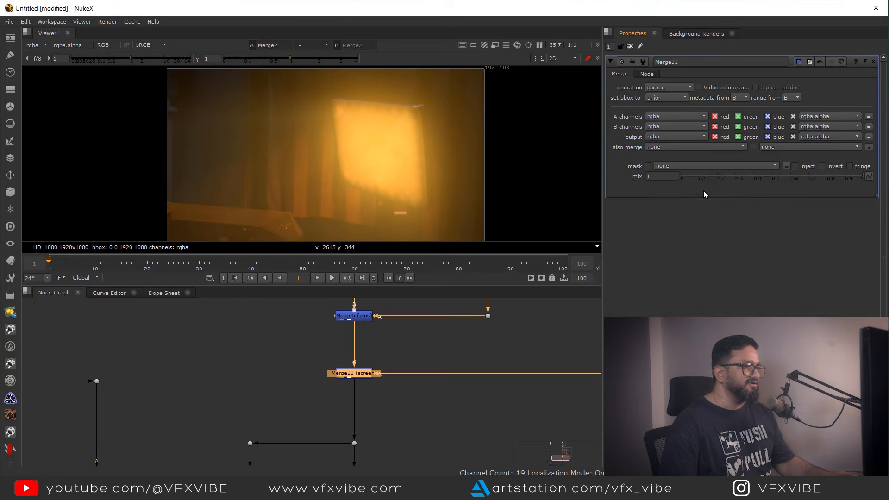
Lower the mix of Merge11 to 0.725 to soften the volume rays.
left_click_drag(838, 178, 793, 191)
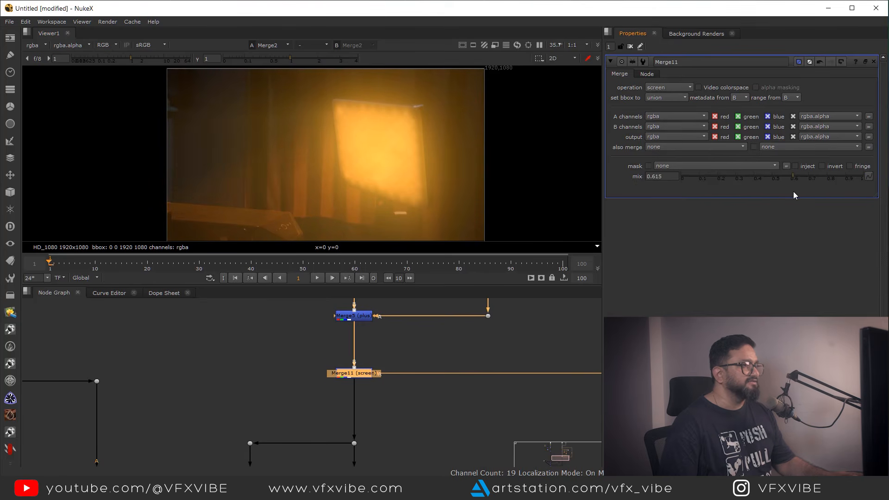
scroll(553, 348, "down", 3)
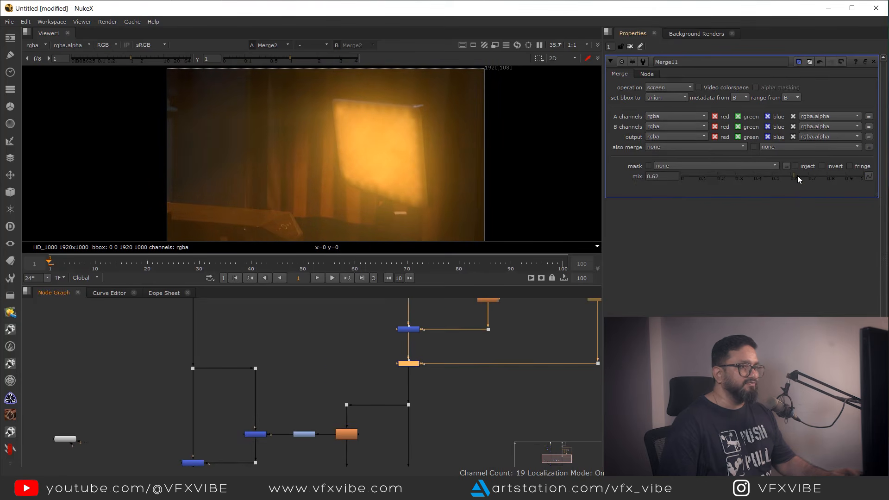
left_click_drag(792, 177, 813, 180)
scroll(388, 419, "down", 3)
scroll(438, 361, "up", 5)
left_click(447, 356)
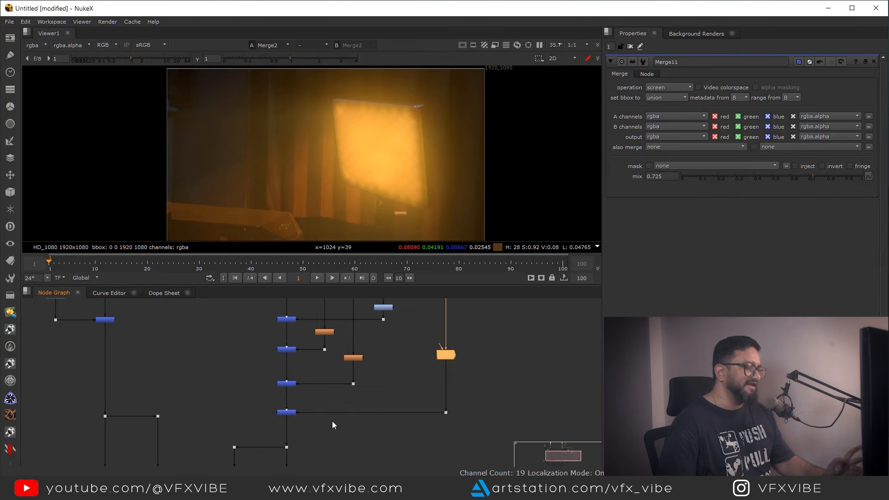
Load the original FrameHold plate into the viewer for comparison with the Merge2 composite.
scroll(332, 421, "down", 4)
middle_click_drag(326, 459, 352, 404)
middle_click_drag(360, 369, 391, 322)
scroll(391, 322, "up", 1)
mouse_move(289, 381)
left_mouse_down()
mouse_move(231, 390)
mouse_move(239, 376)
left_mouse_up()
key("space")
middle_click_drag(400, 304, 496, 204)
key("space")
left_click_drag(302, 381, 240, 402)
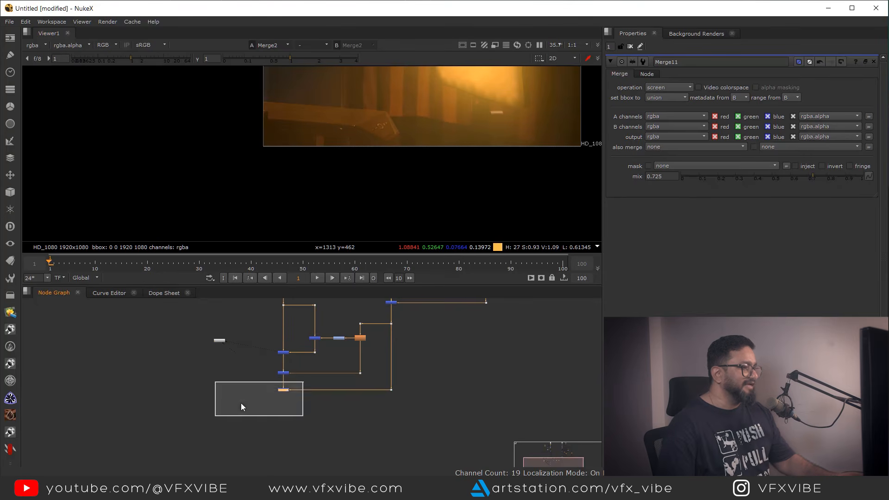
scroll(320, 420, "up", 5)
key("1")
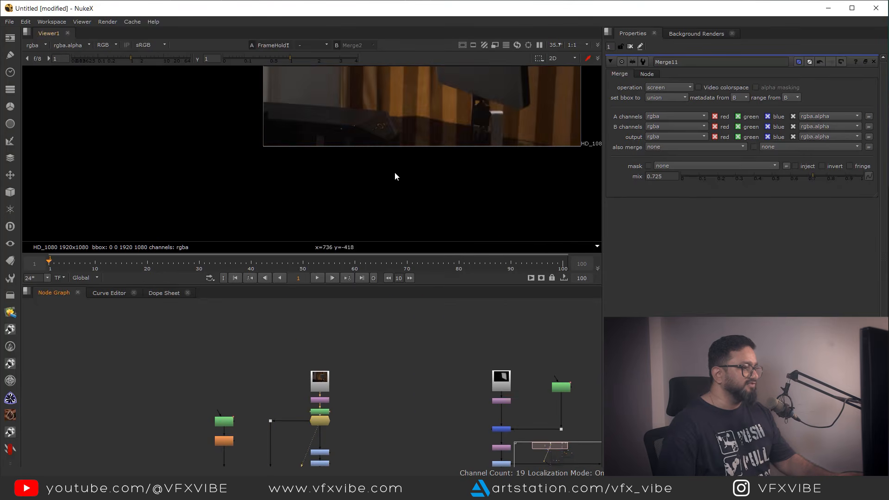
Compare the original plate with the relit Merge2 composite in the full-size viewer, switching back and forth.
key("space")
middle_click_drag(587, 119, 394, 264)
key("1")
key("2")
key("1")
key("2")
key("1")
key("2")
key("1")
scroll(439, 307, "up", 1)
middle_click_drag(437, 313, 509, 260)
key("2")
key("1")
key("2")
middle_click_drag(407, 336, 453, 320)
key("1")
key("2")
middle_click_drag(519, 184, 470, 238)
key("1")
middle_click_drag(438, 289, 357, 262)
key("2")
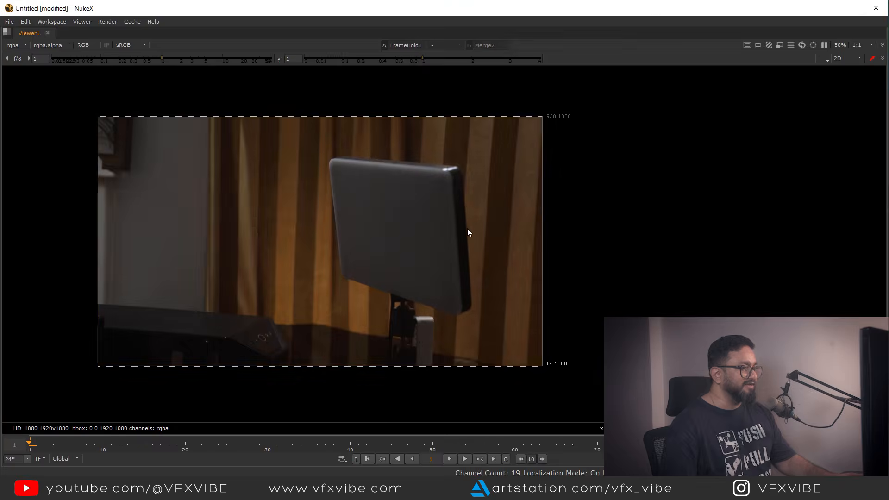
key("1")
middle_click_drag(148, 367, 218, 312)
key("2")
key("1")
middle_click_drag(392, 277, 342, 269)
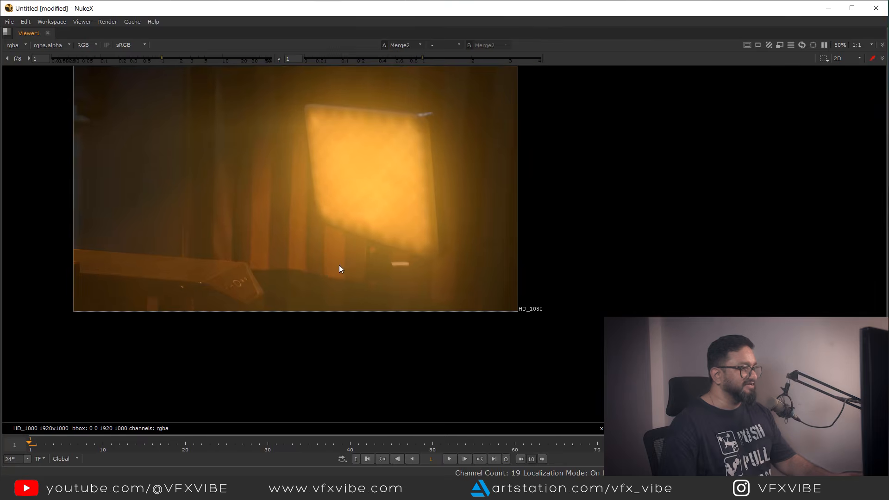